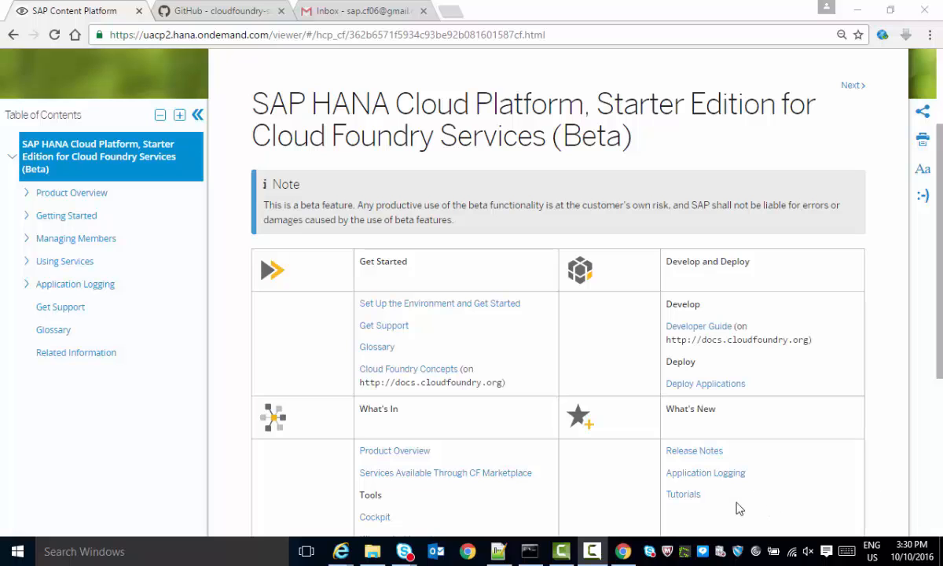
Step: From the Getting Started > Sign Up guide, follow the Procedure's market.yaas.io link to the HCP Starter Edition package
left_click(28, 218)
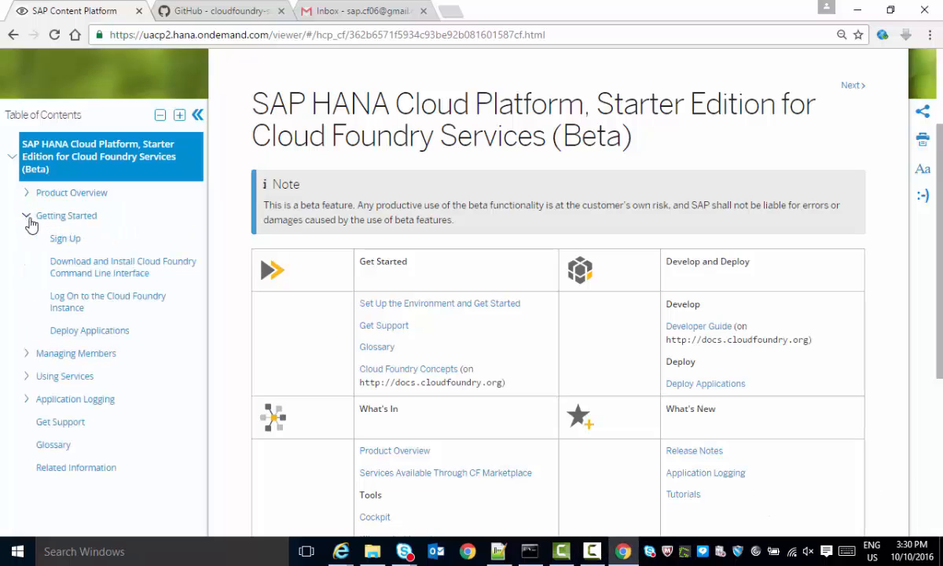
left_click(68, 240)
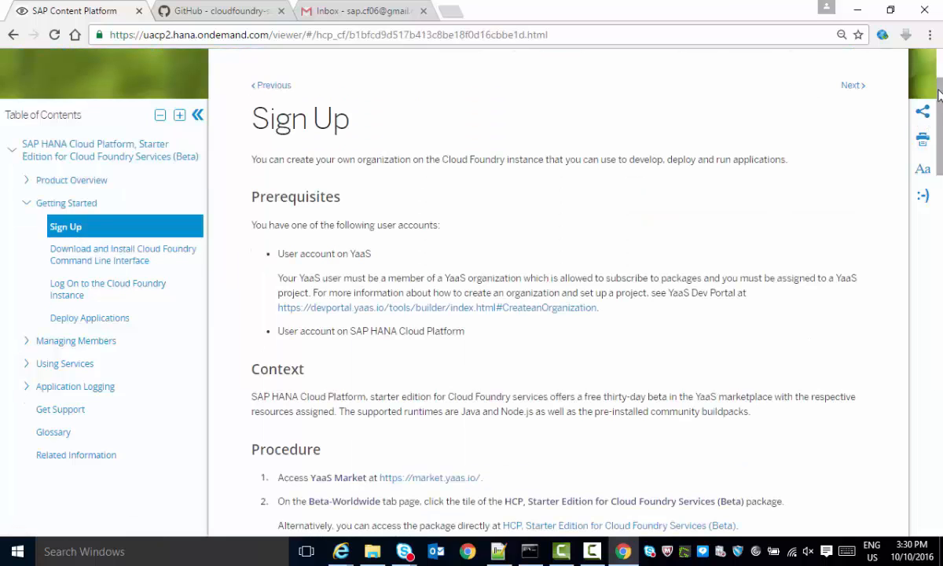
left_click_drag(939, 95, 940, 150)
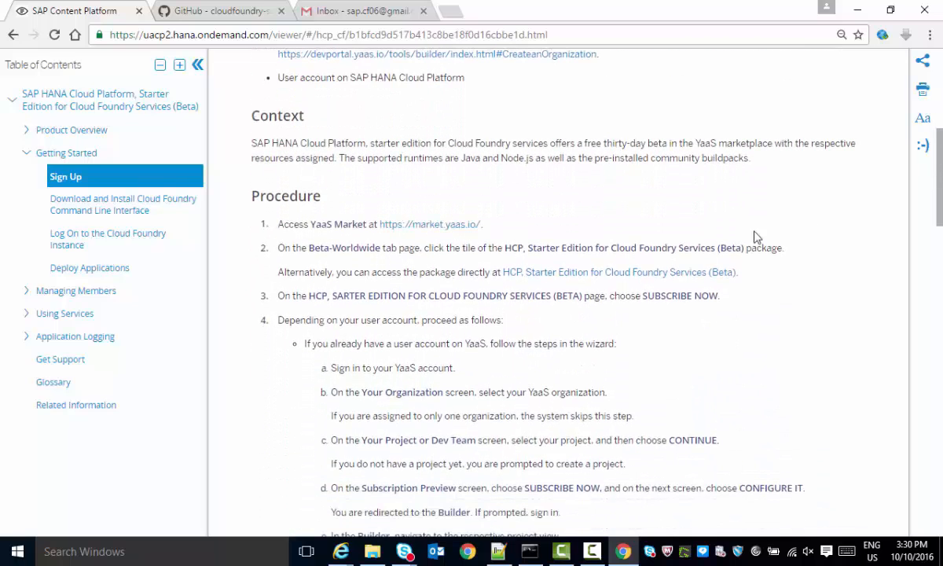
left_click(599, 280)
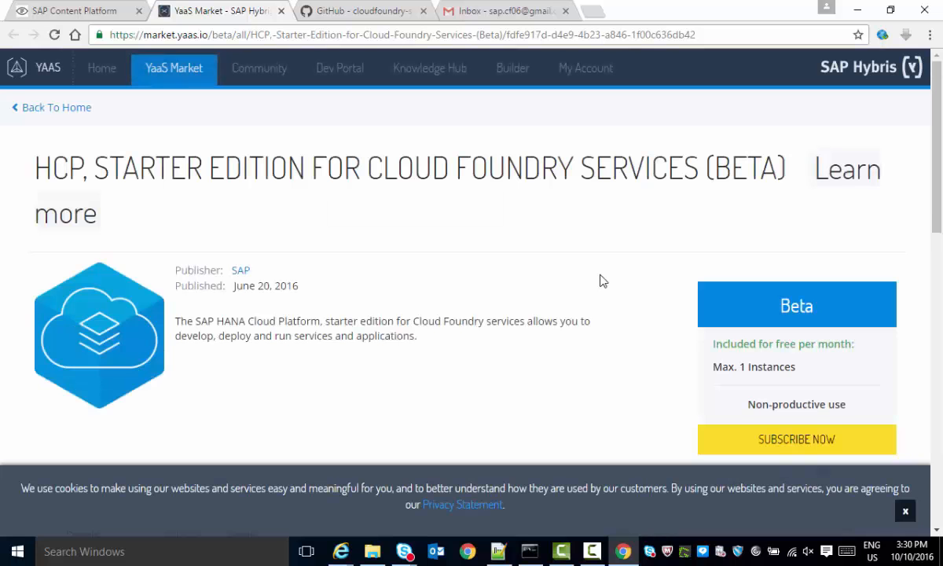
Step: Dismiss the cookie notice, start subscribing, and choose to register a new YaaS account
left_click(909, 511)
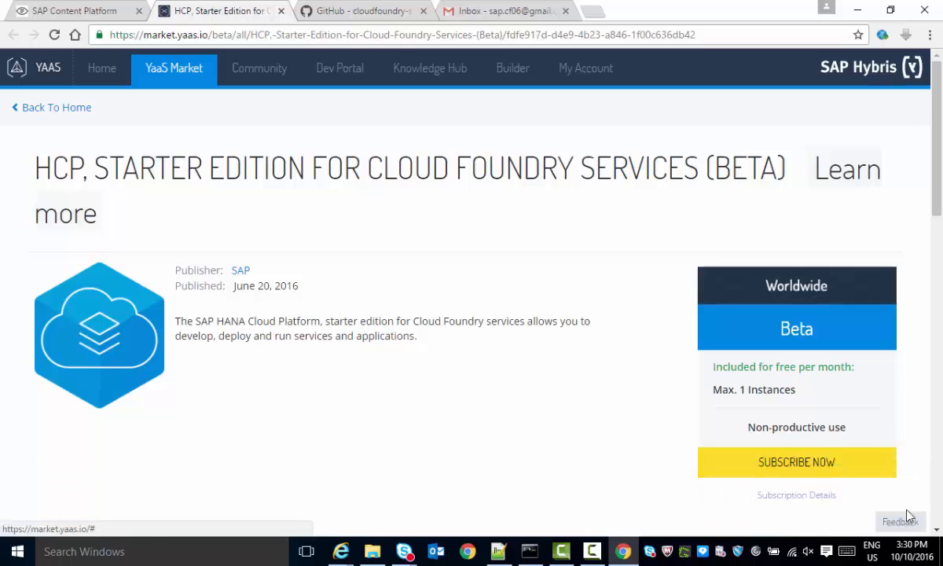
left_click(830, 464)
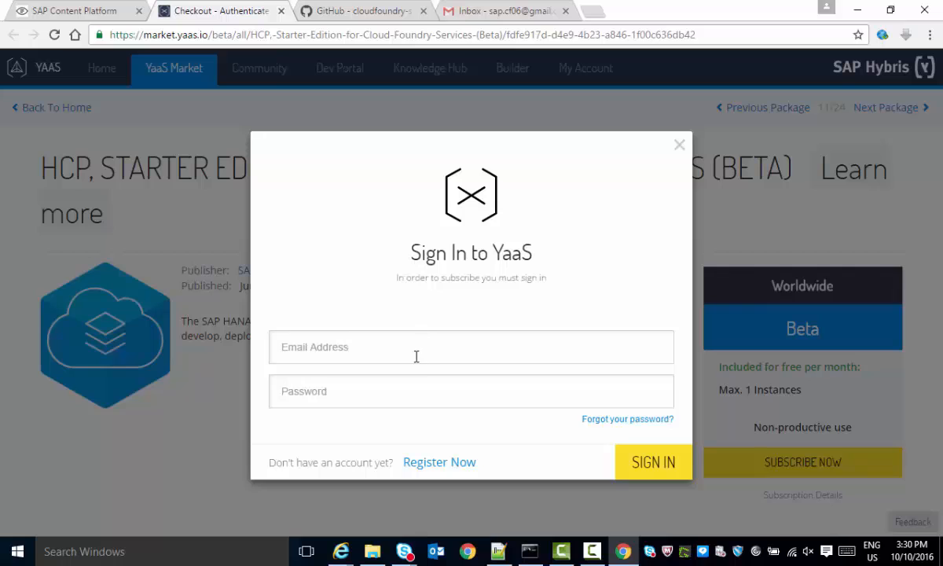
left_click(431, 465)
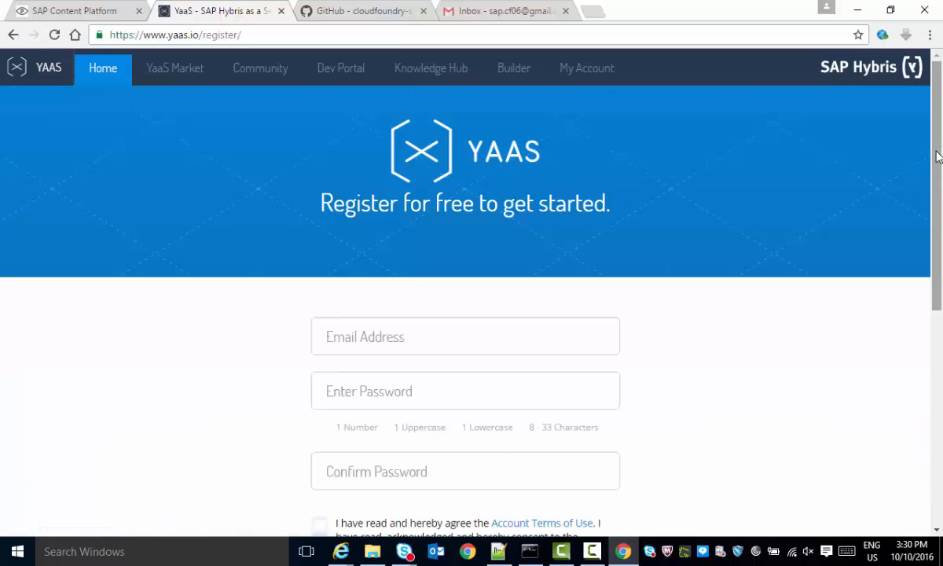
Step: Register with the account e-mail and a confirmed password, accepting the terms of use
left_click_drag(936, 157, 937, 224)
left_click(420, 215)
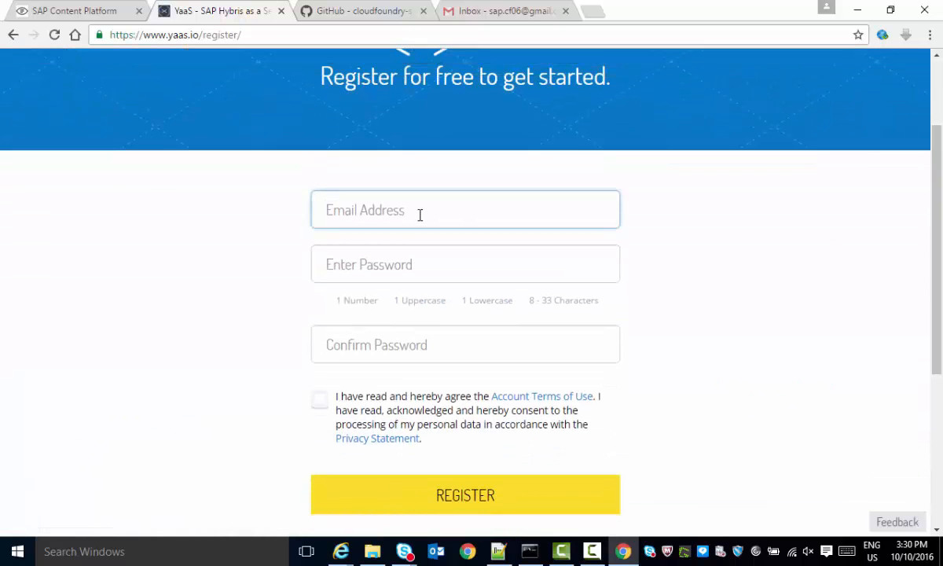
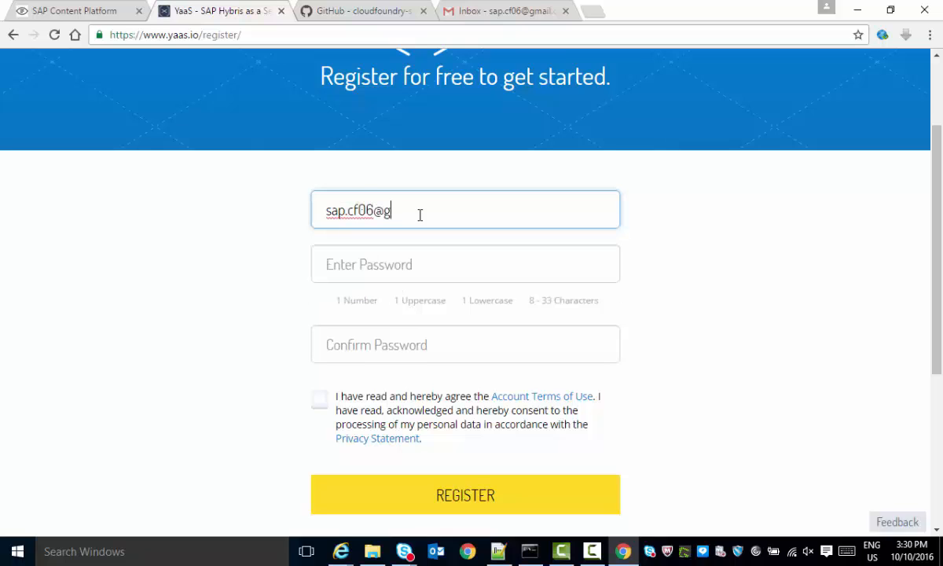
key("Tab")
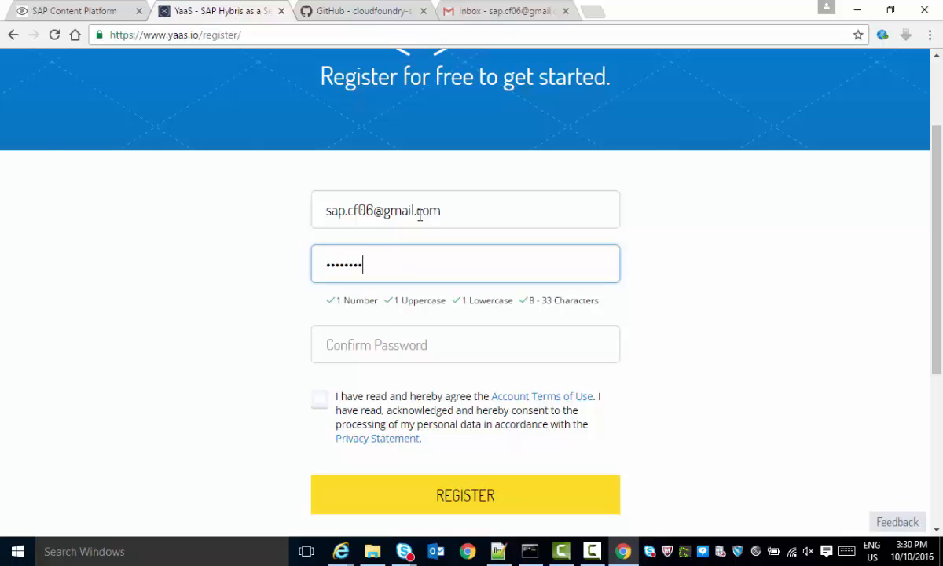
key("Tab")
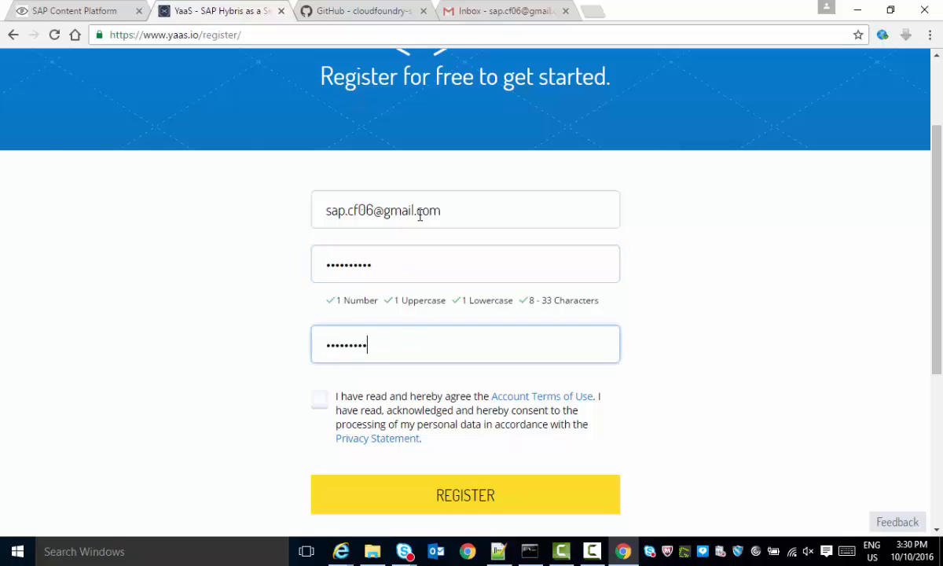
left_click(330, 395)
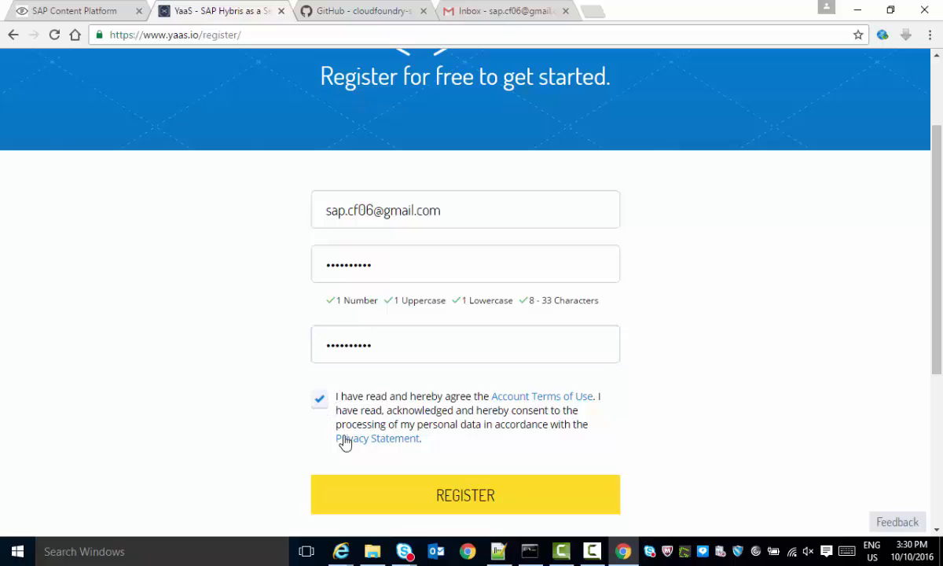
left_click(431, 499)
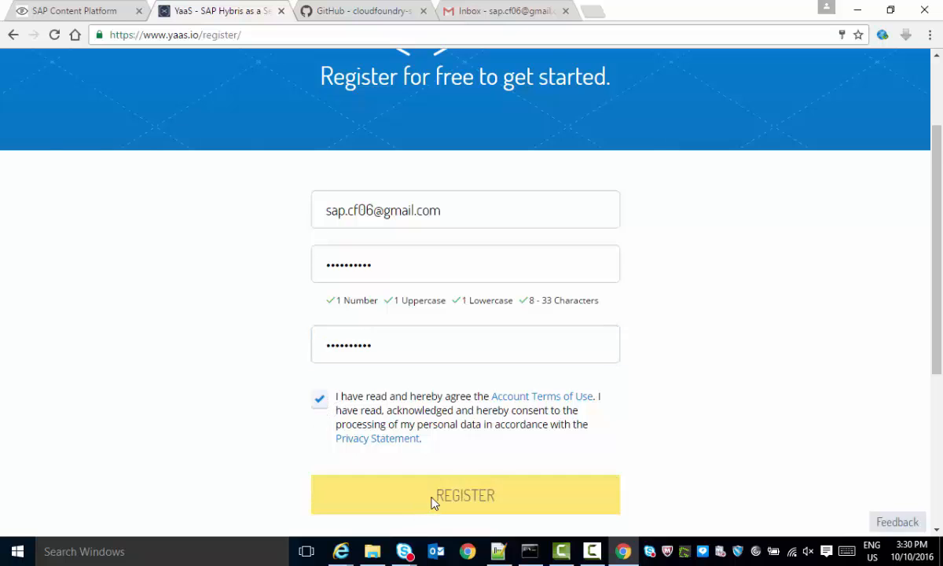
Step: Confirm the YaaS account from the Welcome to YaaS e-mail in the Gmail inbox
left_click(491, 6)
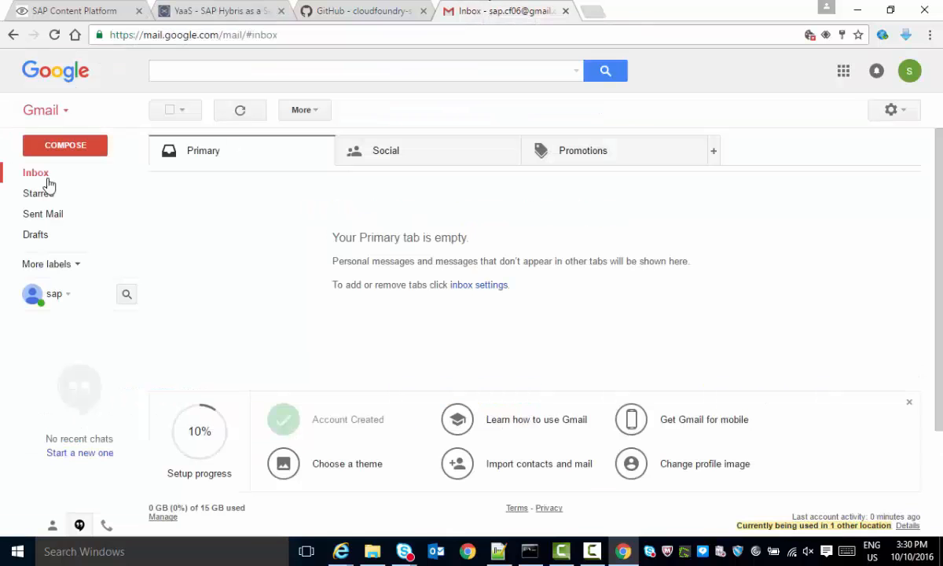
left_click(36, 173)
left_click(216, 188)
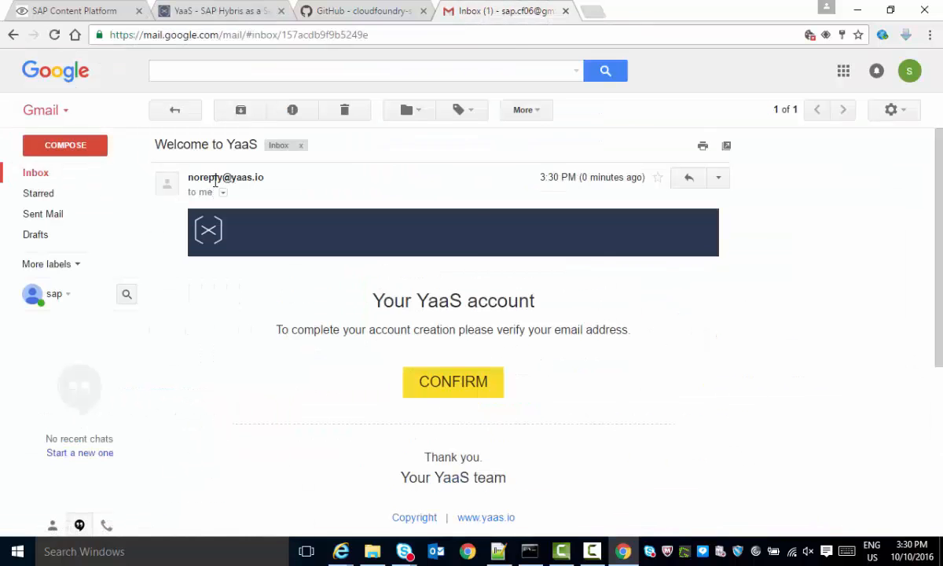
left_click(454, 382)
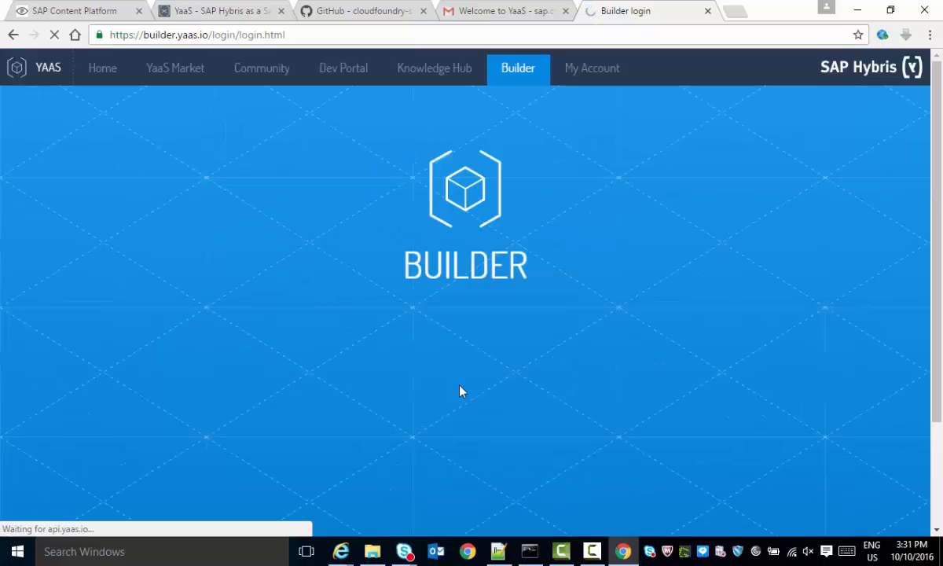
Step: Sign in to YaaS Builder using the new account's e-mail address and password
left_click(444, 333)
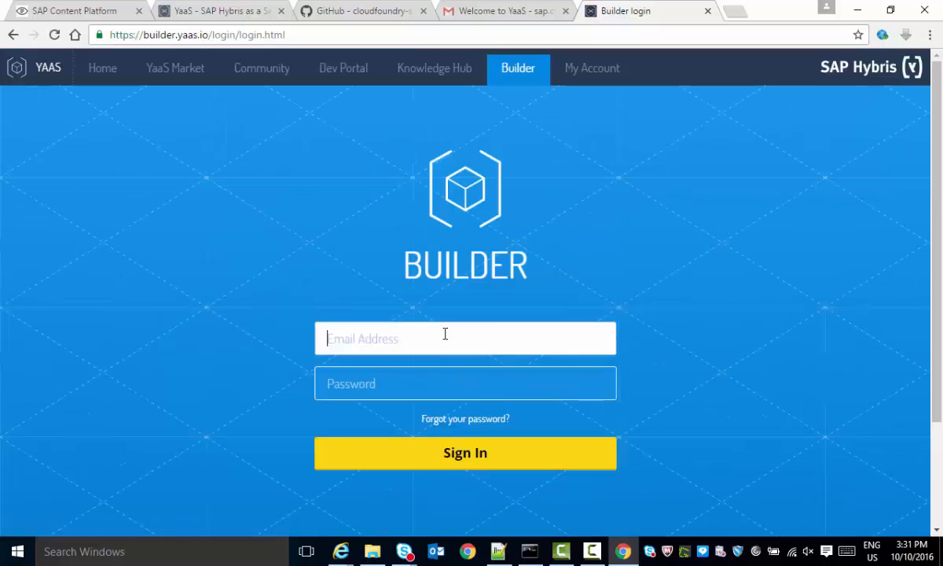
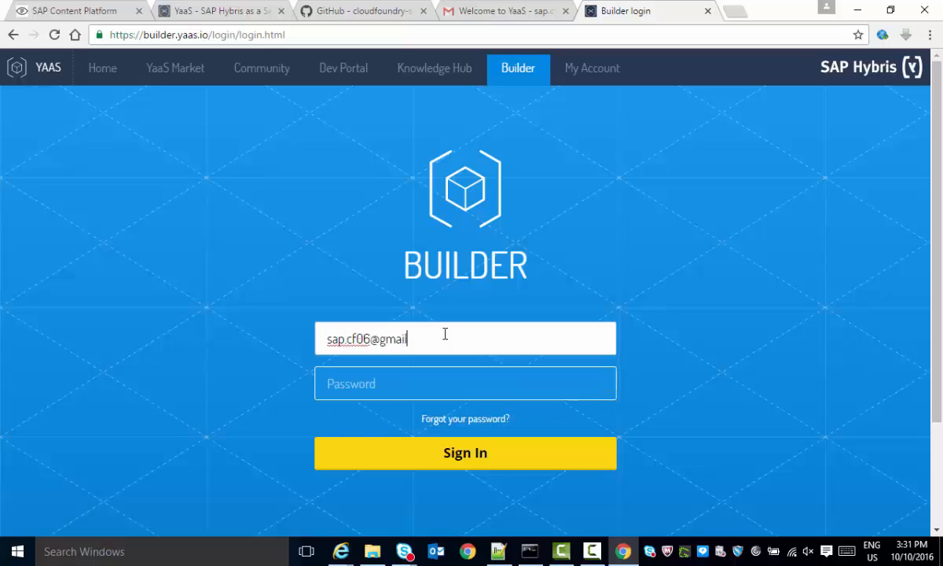
key("Tab")
type("******")
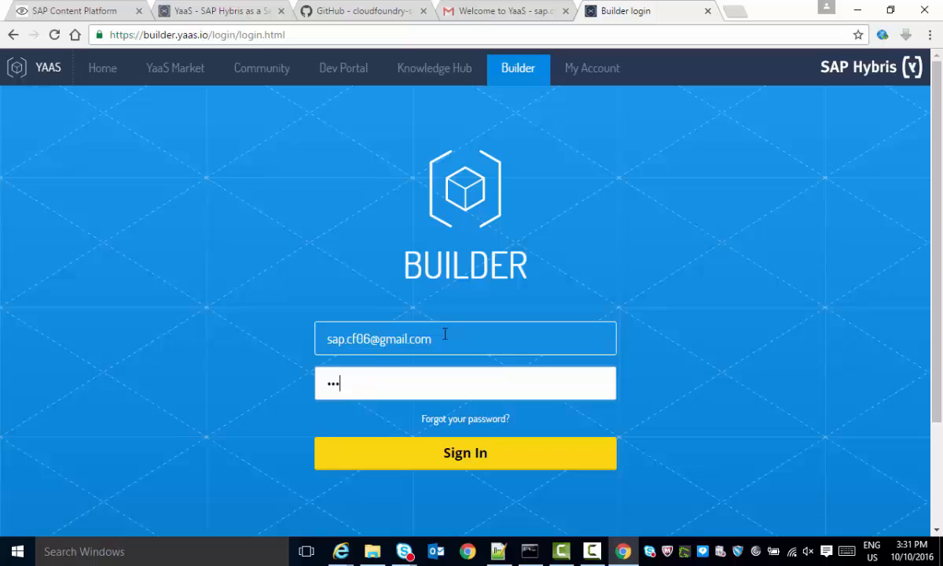
type("****")
left_click(495, 455)
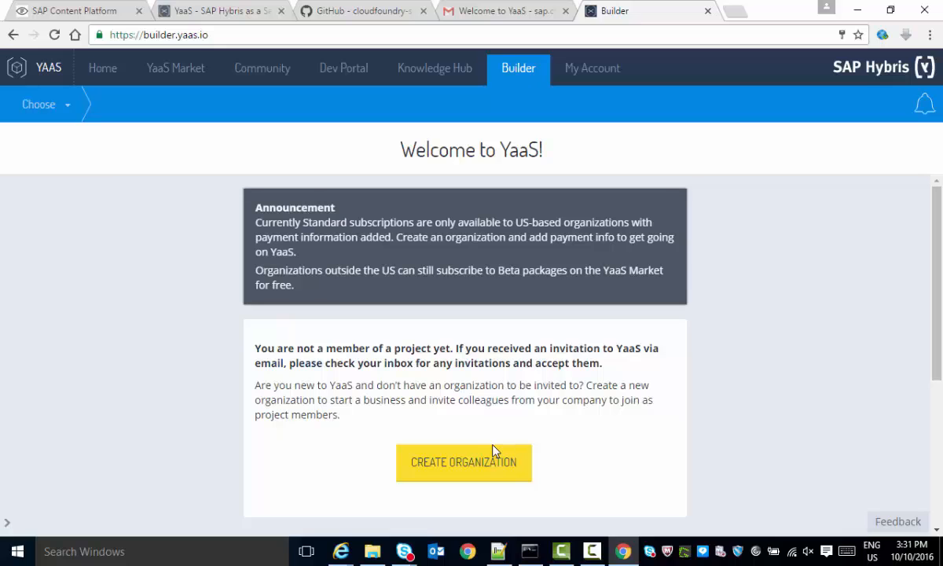
Step: Create organization myorg723 with YaaS URL myorg723 and Non-commercial purpose of use, then save
left_click(505, 475)
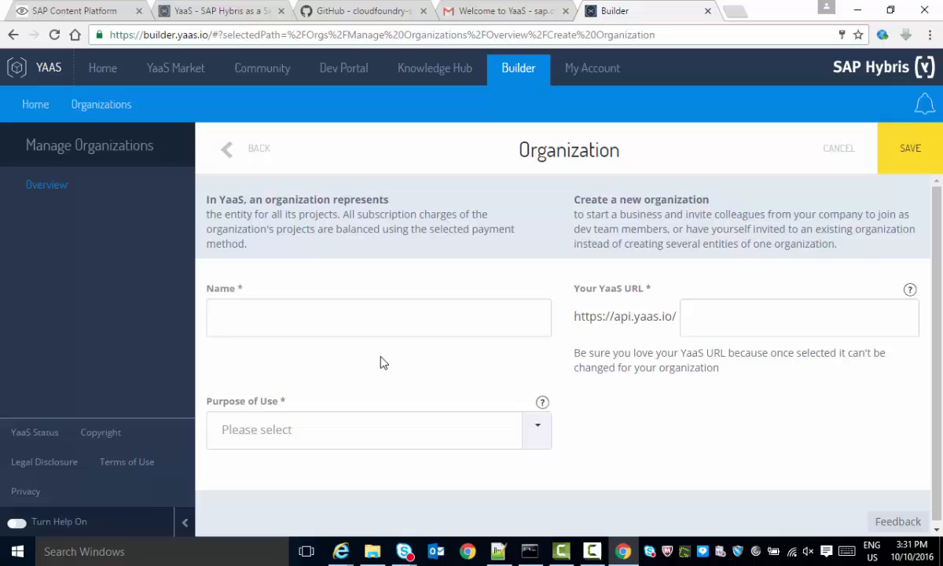
left_click(389, 323)
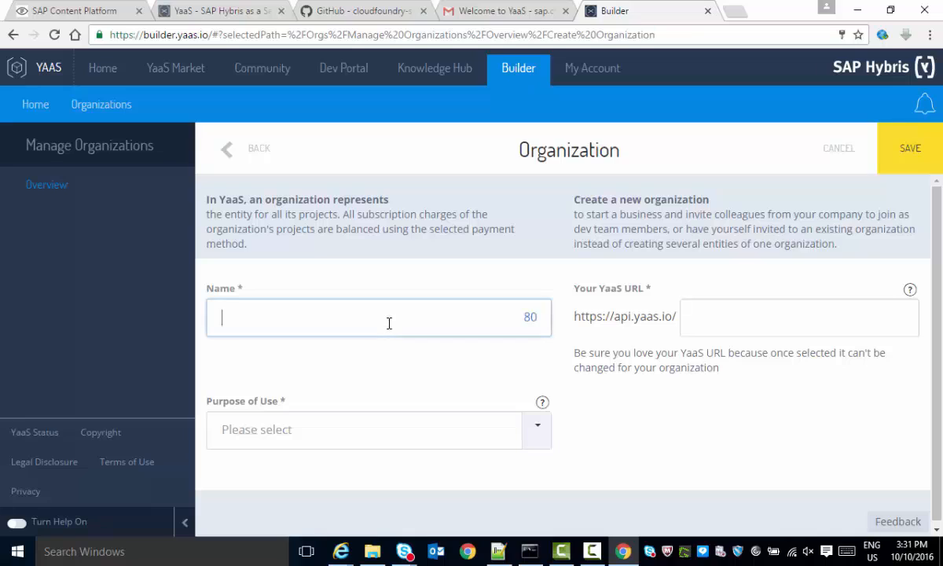
type("myorg")
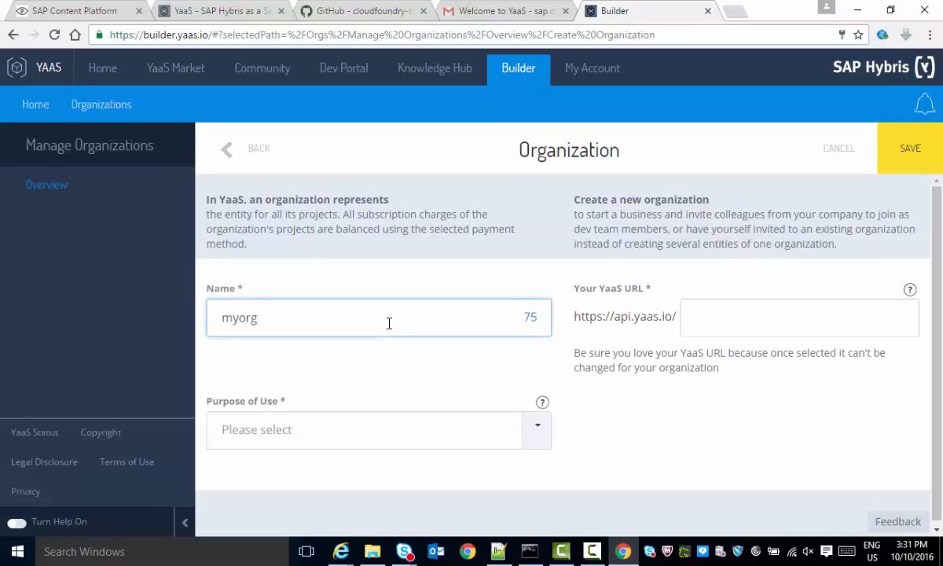
type("723")
key("ctrl+a")
key("ctrl+c")
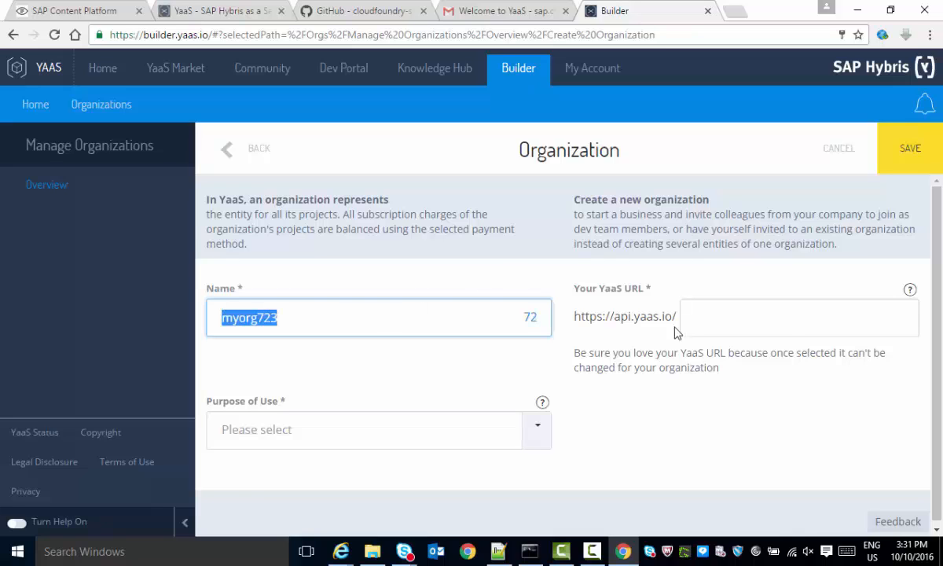
left_click(786, 317)
key("ctrl+v")
left_click(372, 438)
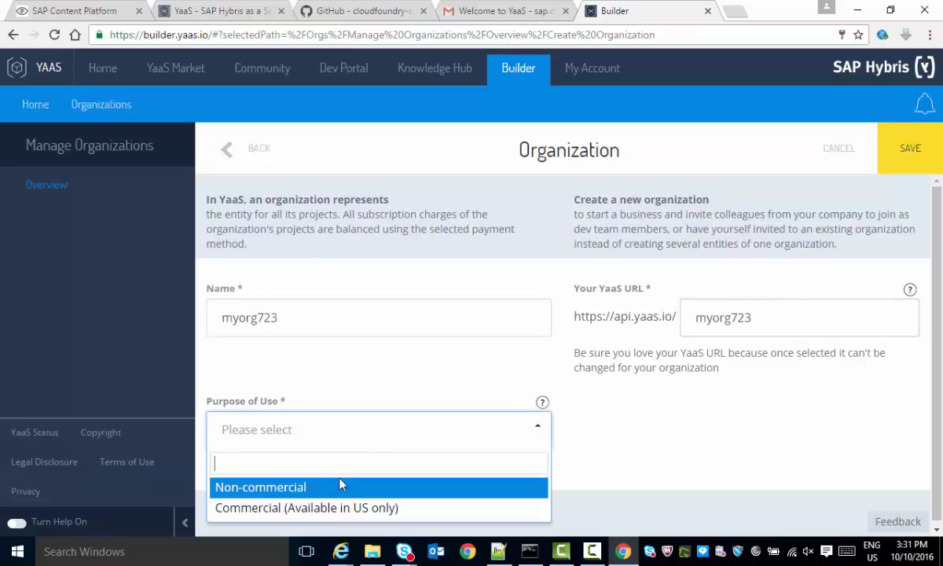
left_click(306, 485)
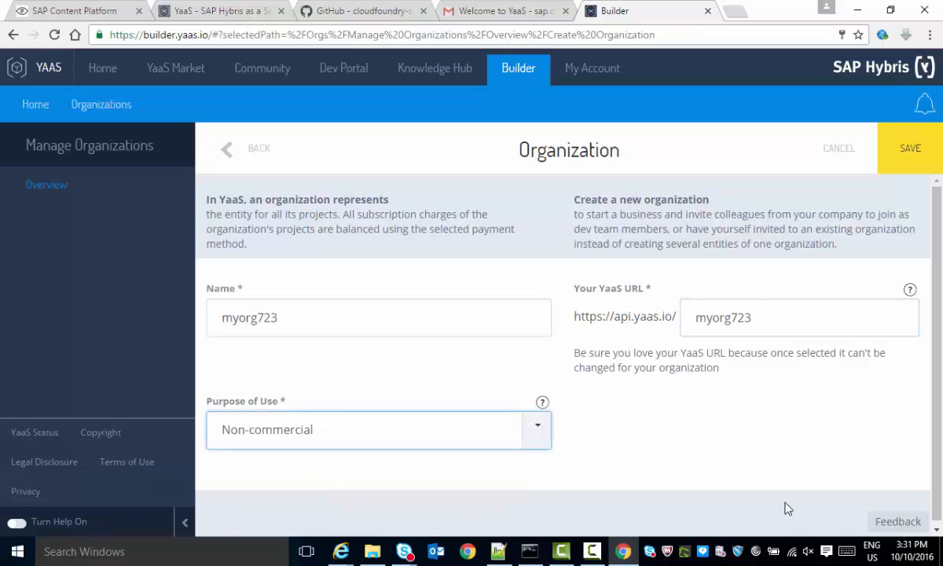
left_click(912, 158)
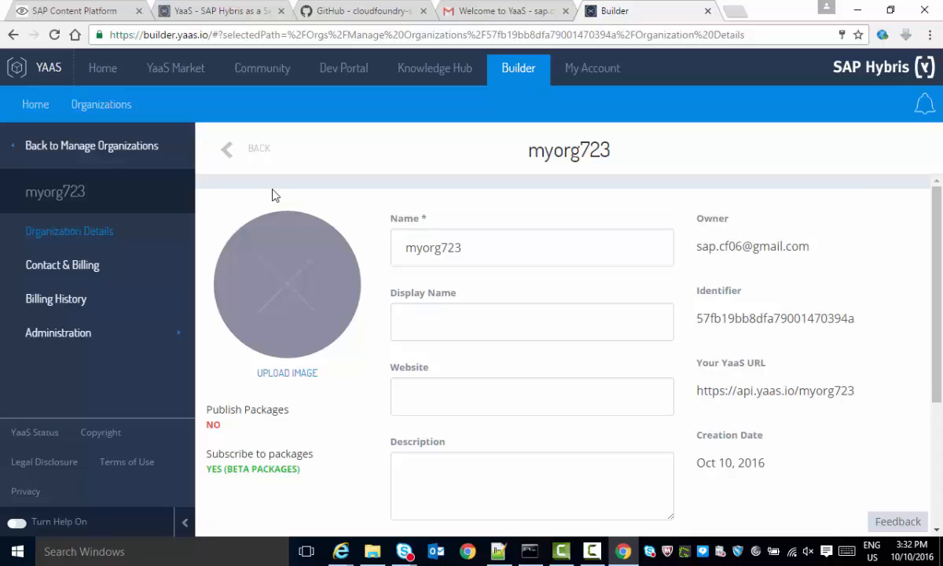
Step: Find the HCP, Starter Edition package under Beta - Worldwide and open its details
left_click(177, 69)
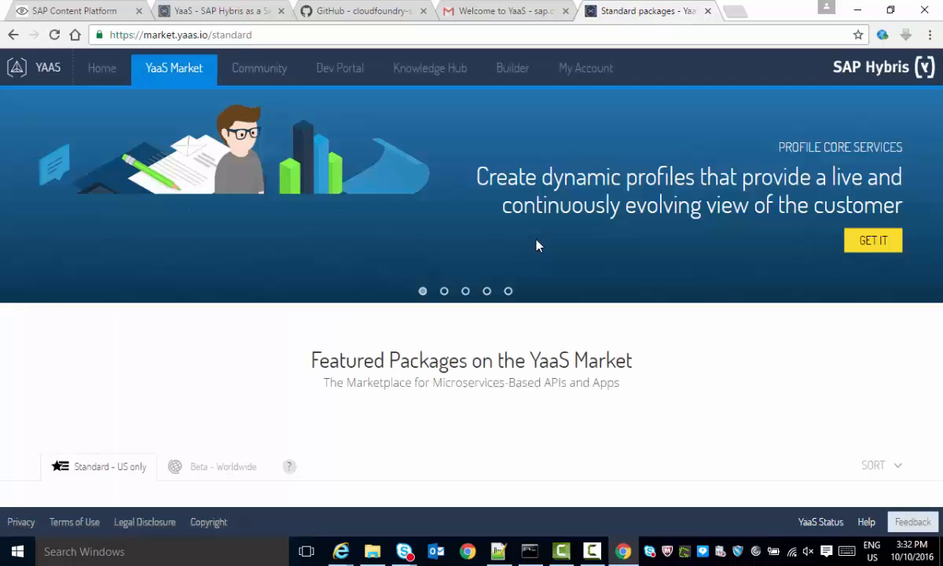
left_click_drag(939, 212, 939, 290)
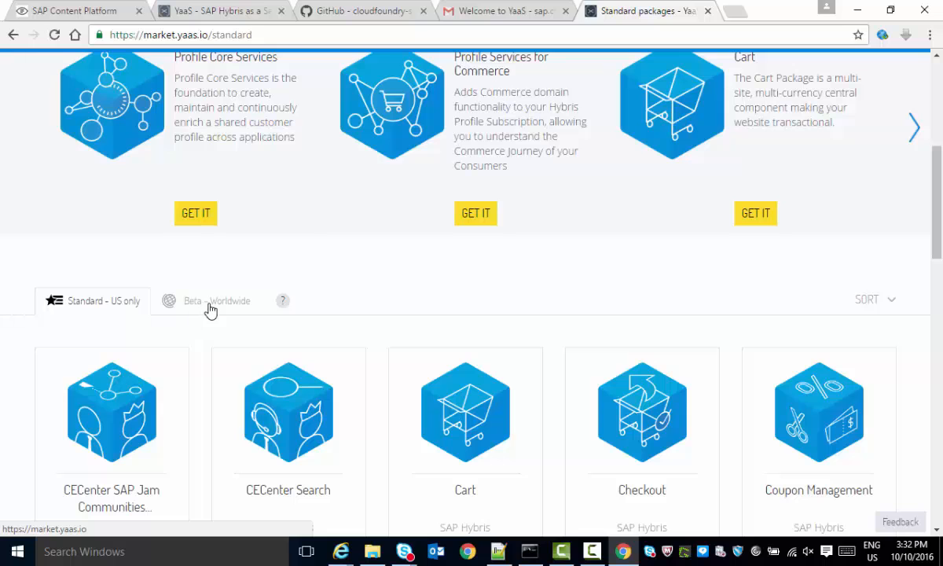
left_click(210, 304)
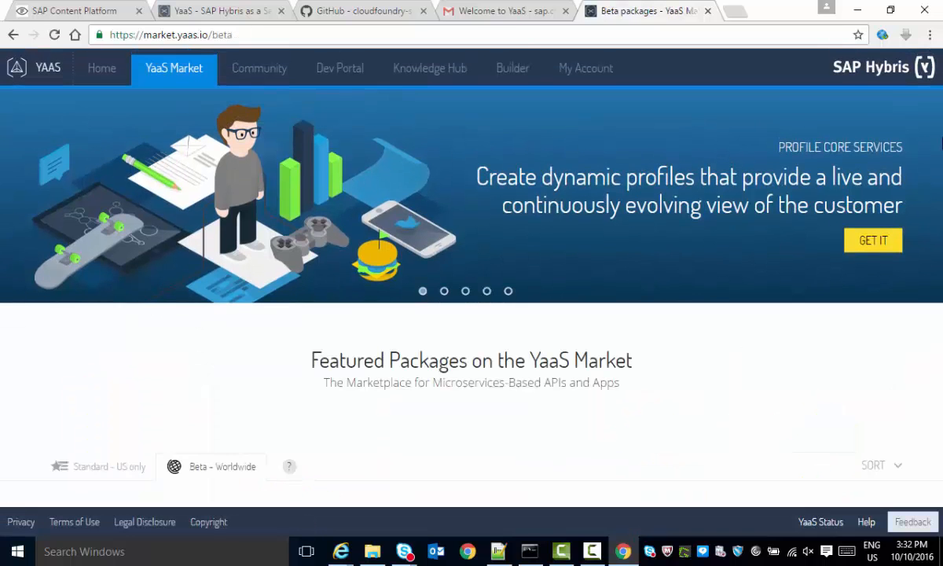
left_click_drag(941, 146, 939, 436)
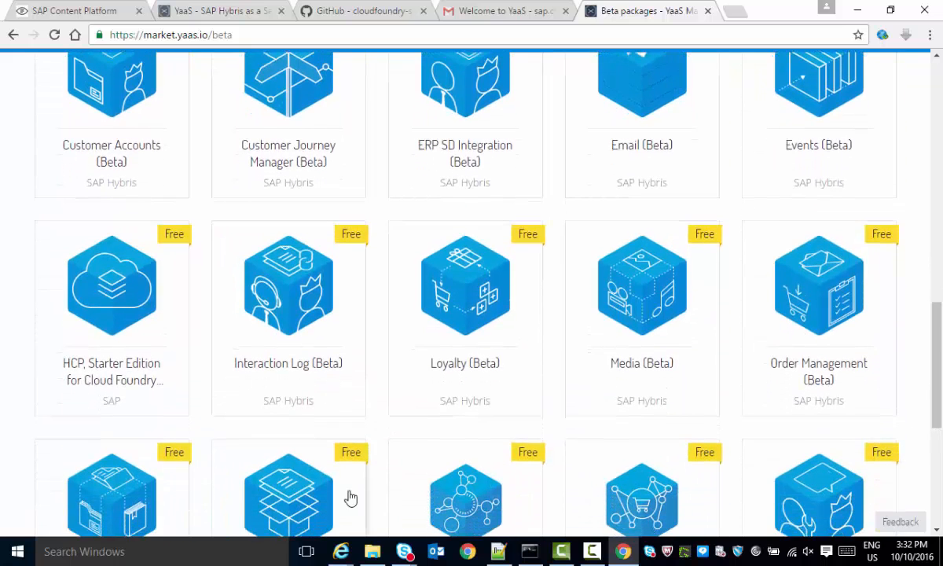
mouse_move(141, 260)
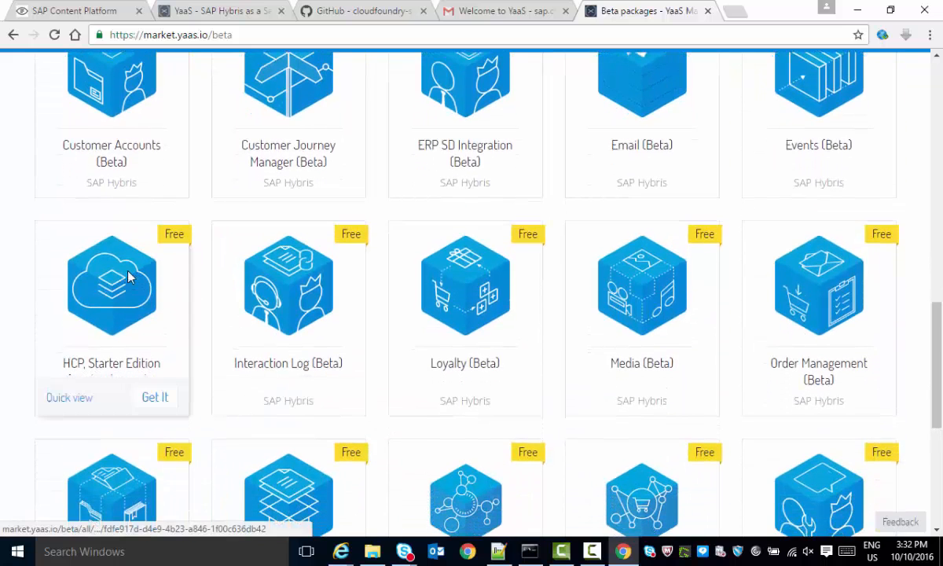
left_click(129, 277)
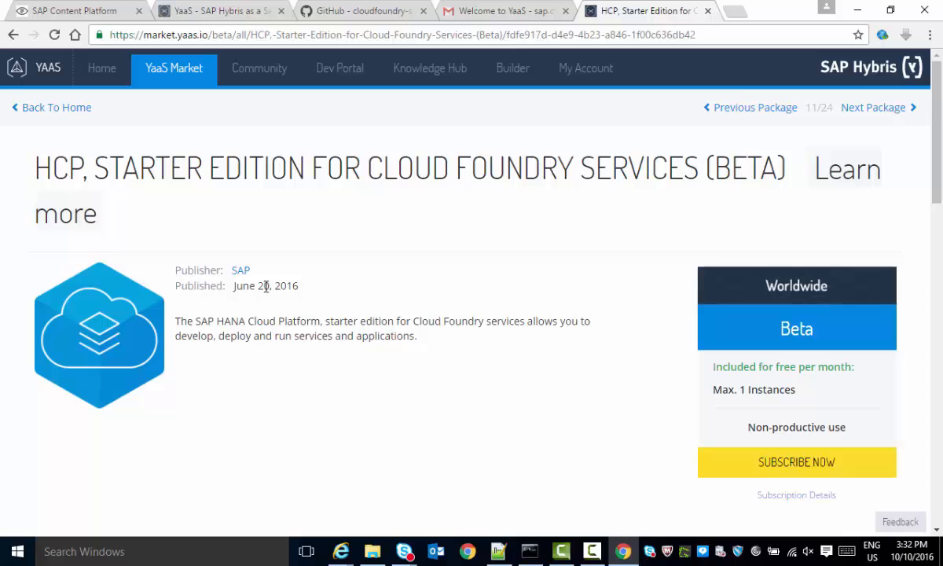
Step: Create the project cfproject761, using the same value as its project identifier
left_click(834, 469)
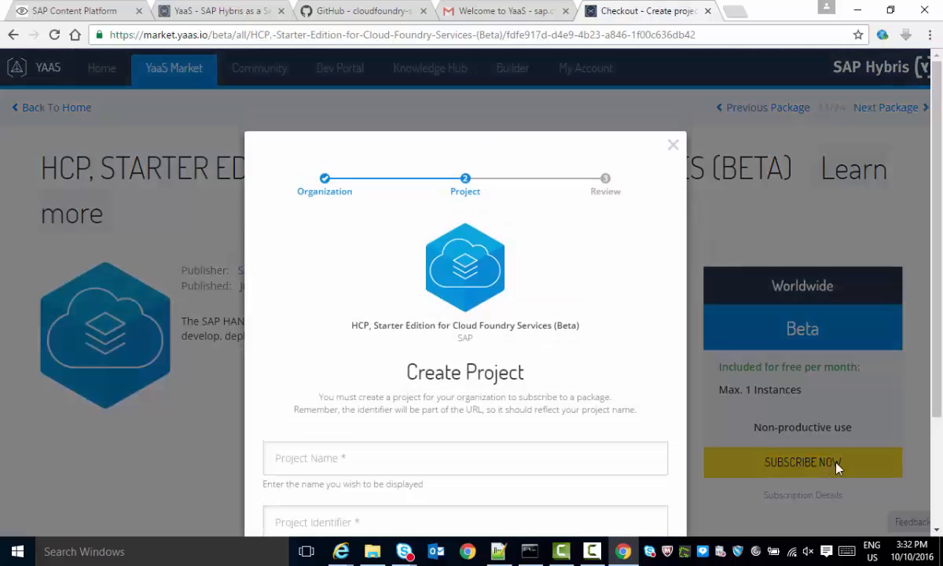
scroll(381, 330, "down", 2)
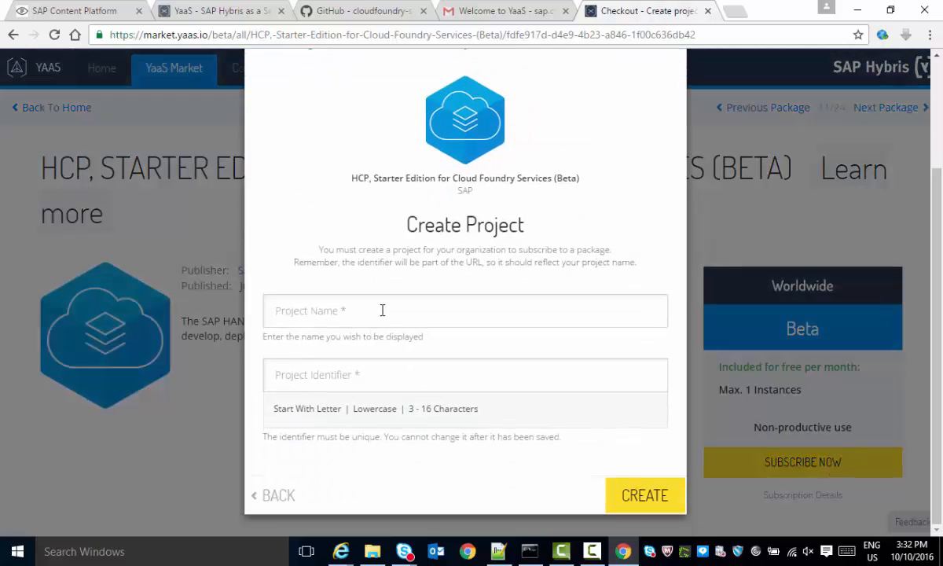
left_click(383, 308)
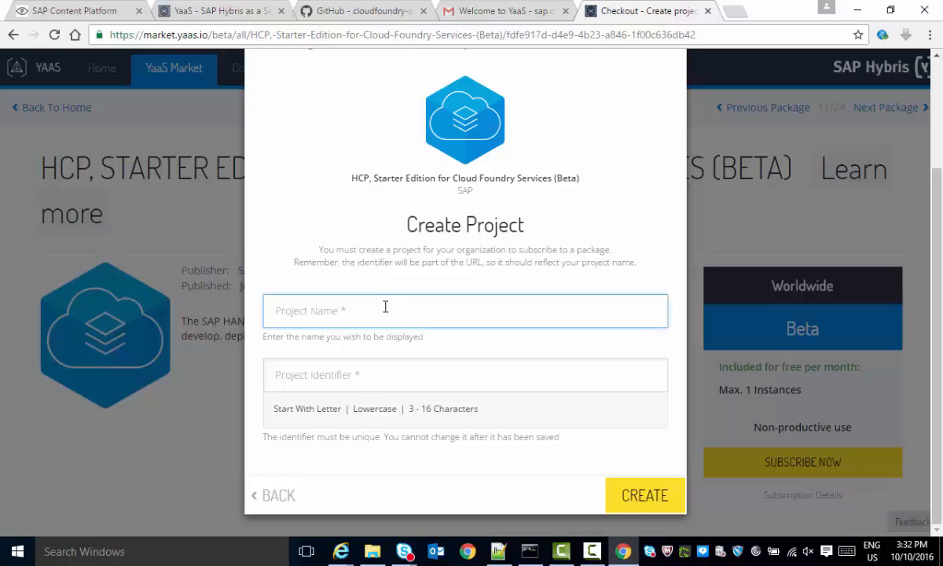
type("cfproject761")
key("ctrl+a")
key("ctrl+c")
left_click(375, 374)
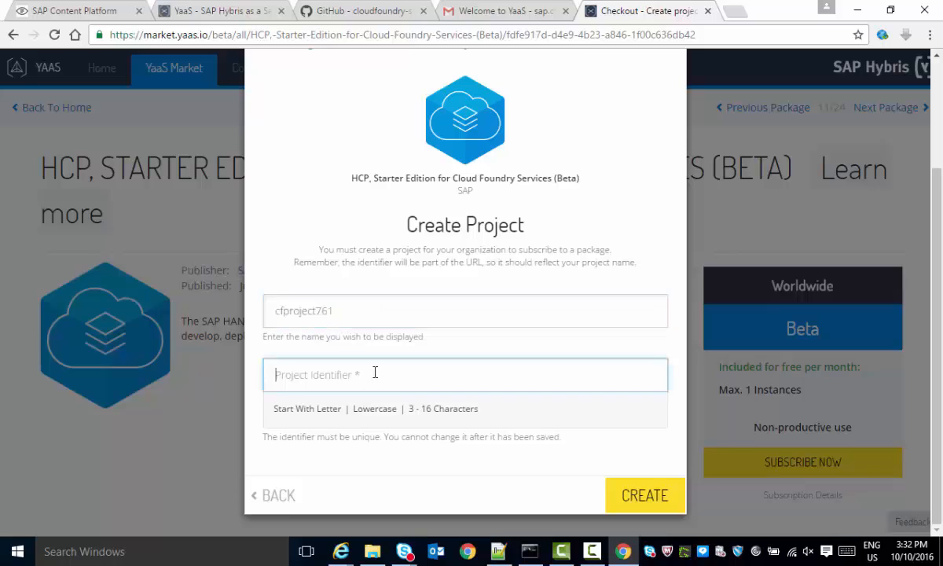
key("ctrl+v")
left_click(658, 497)
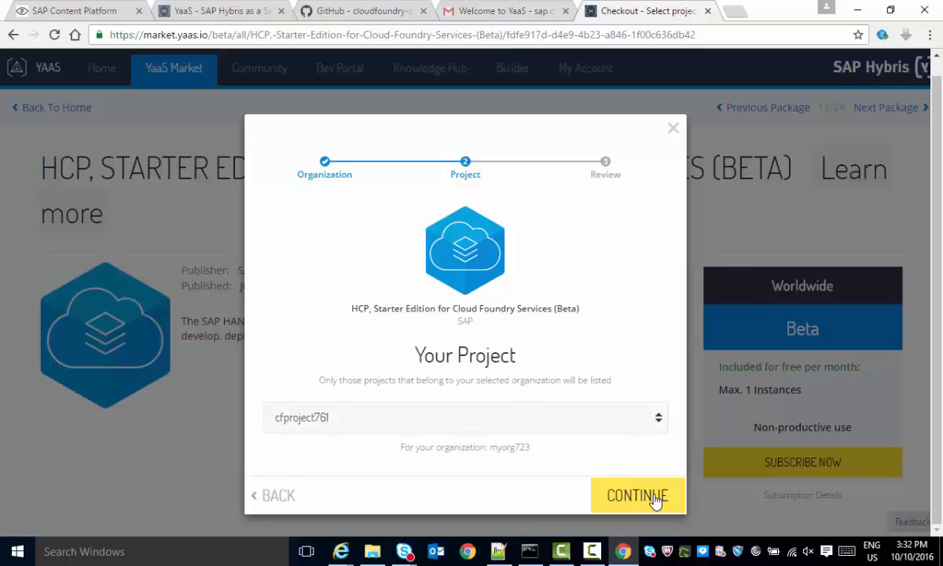
Step: Continue with cfproject761 through review and confirm the package subscription
left_click(655, 497)
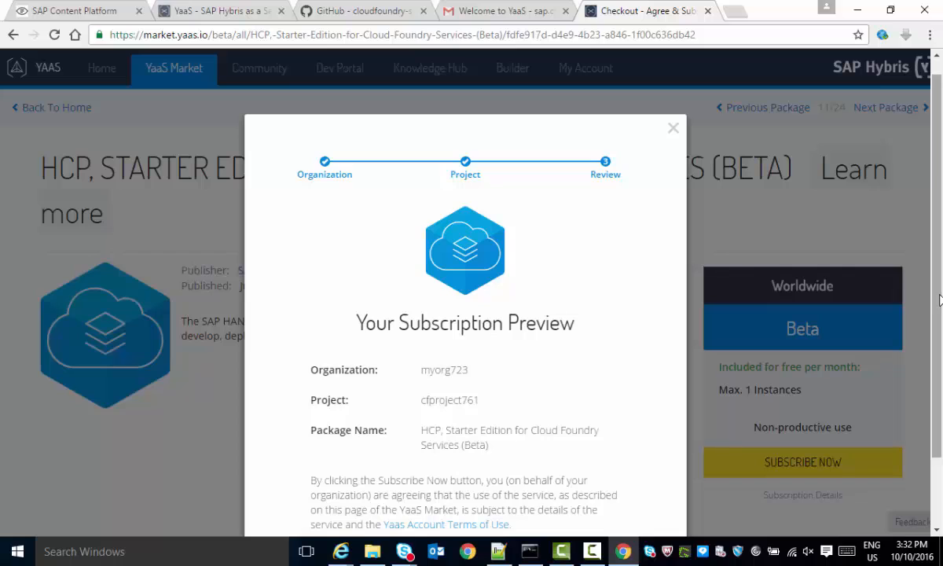
scroll(940, 300, "down", 1)
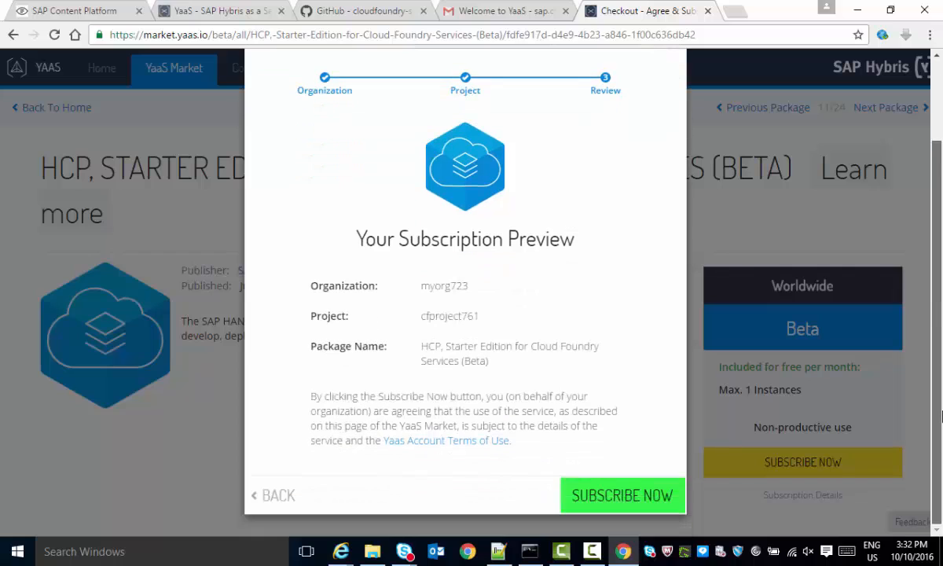
left_click(641, 496)
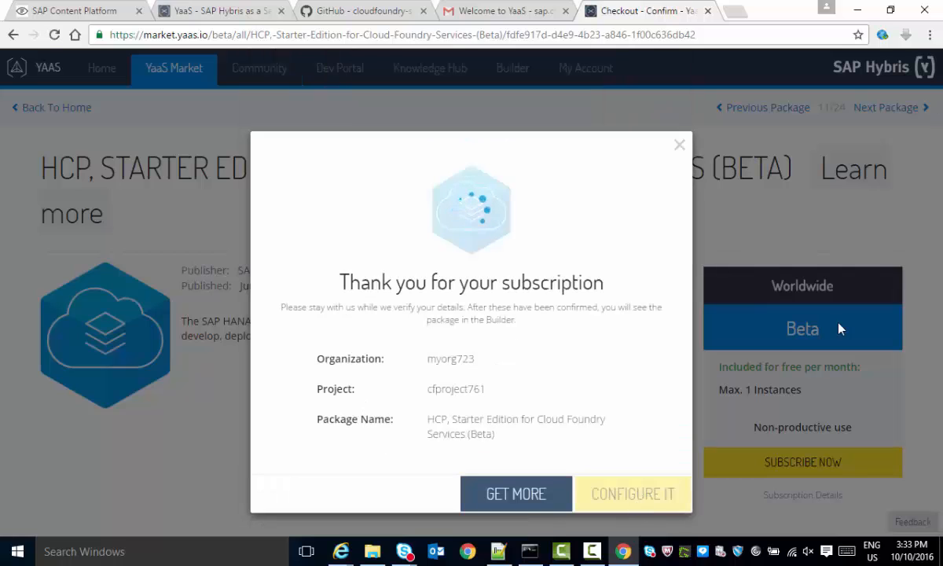
Step: Configure the subscribed package in Builder and select the prefilled Space value dev
left_click(638, 483)
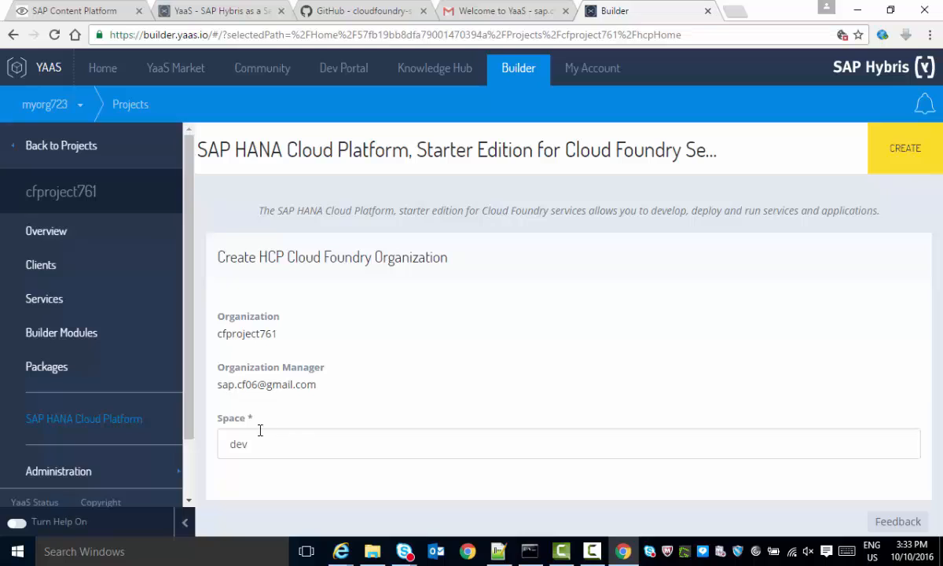
left_click_drag(258, 443, 196, 445)
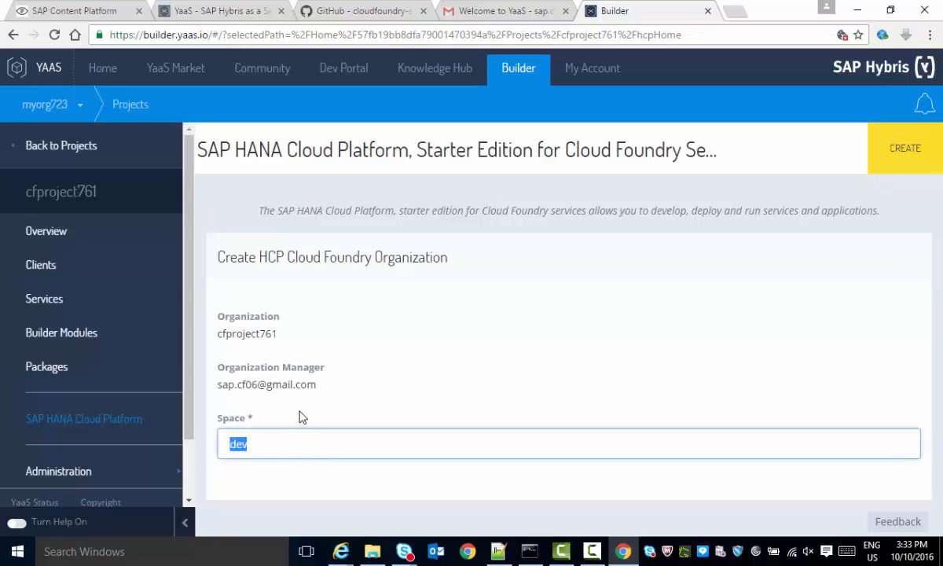
Step: Create the cfproject761 Cloud Foundry organization, note its 30-day trial, and return to Gmail
left_click(903, 162)
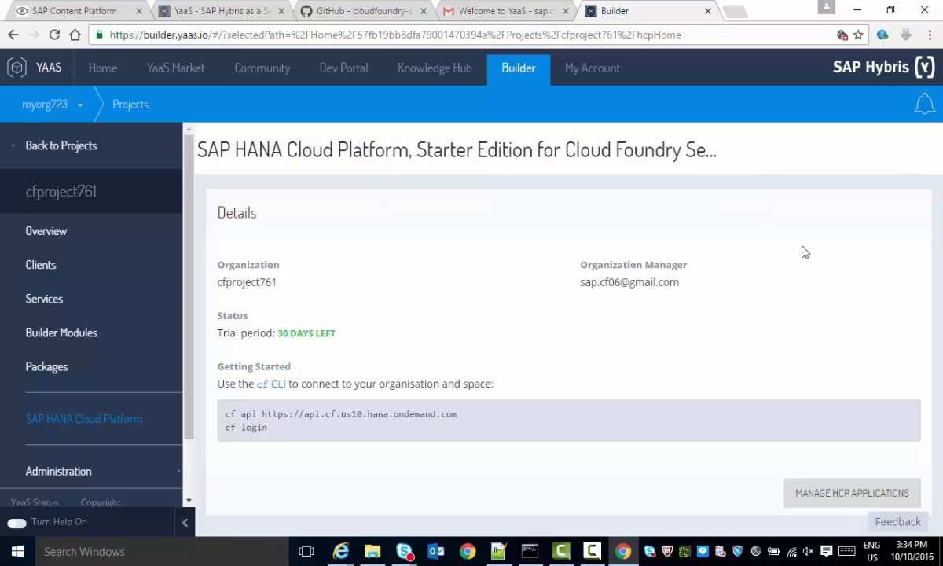
left_click_drag(336, 333, 276, 338)
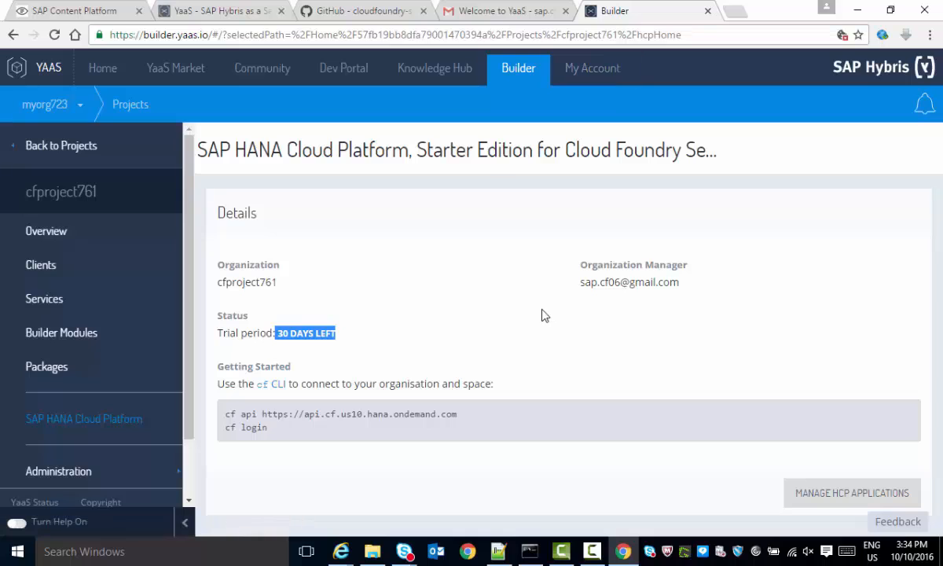
left_click(482, 10)
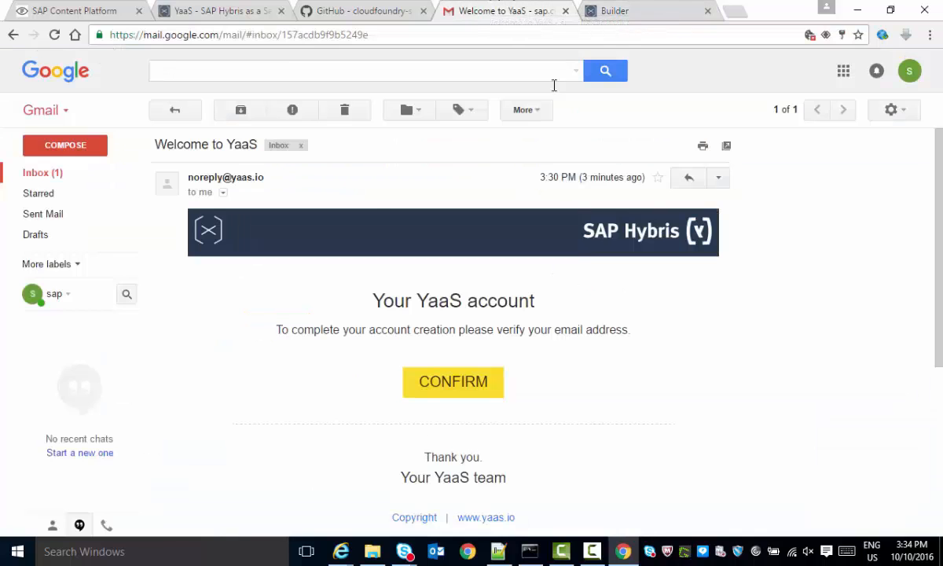
Step: Open the 'You are invited to SAP HANA Cloud Platform' e-mail and accept the invitation
left_click(67, 180)
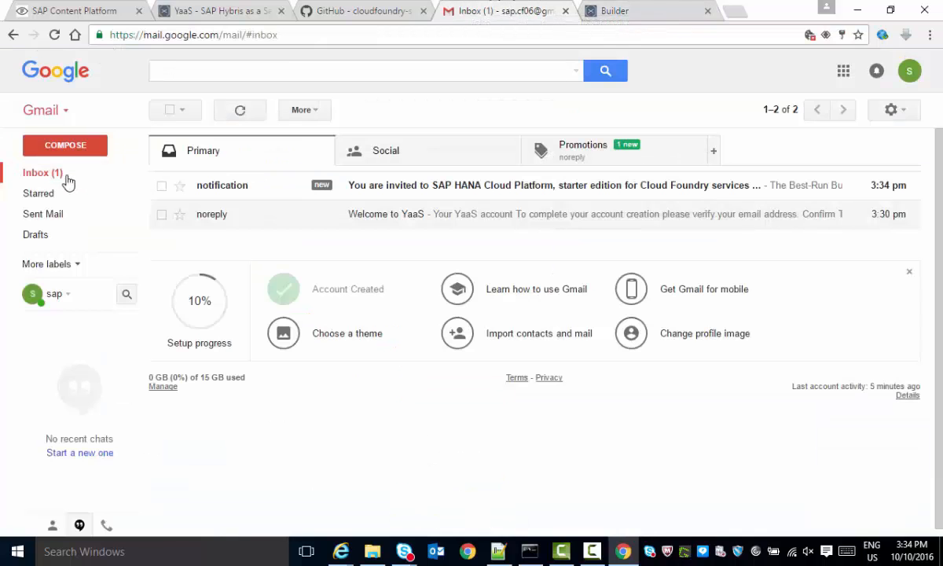
left_click(491, 189)
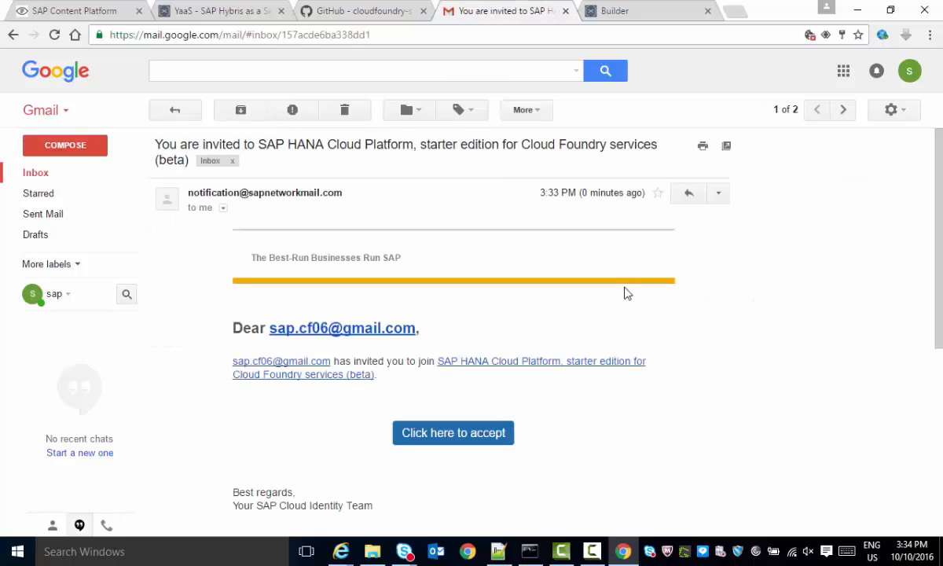
left_click(449, 438)
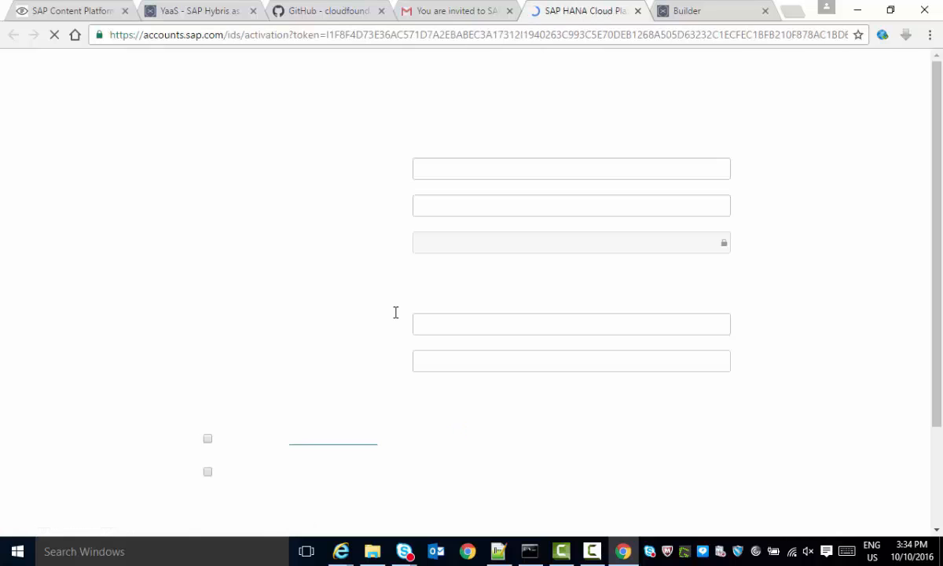
Step: Fill in the first name and trim the leftover e-mail text from the last name
left_click(489, 170)
type("sap")
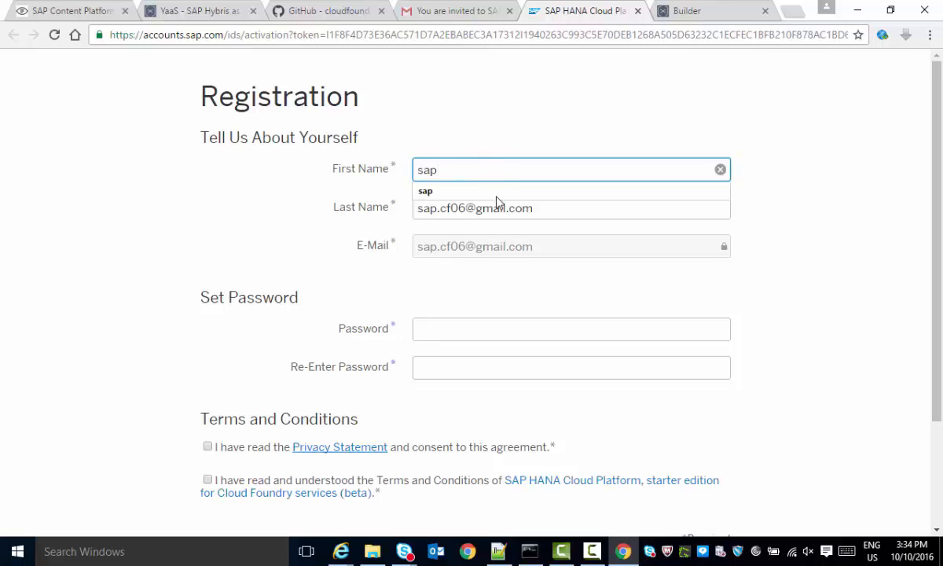
left_click_drag(440, 209, 391, 212)
key("BackSpace")
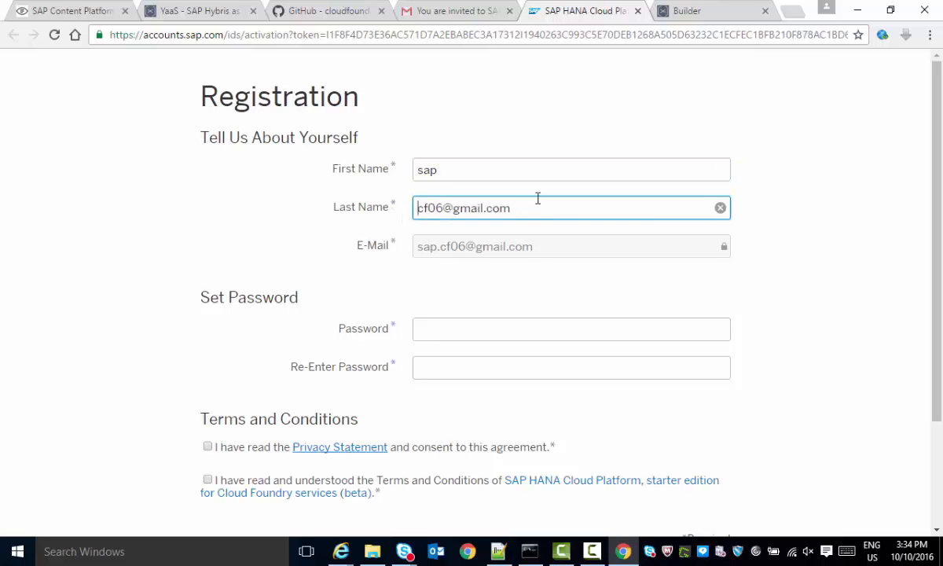
left_click_drag(537, 198, 439, 205)
key("BackSpace")
Step: Enter and confirm the account password, accept the terms, and submit the registration
scroll(487, 236, "down", 1)
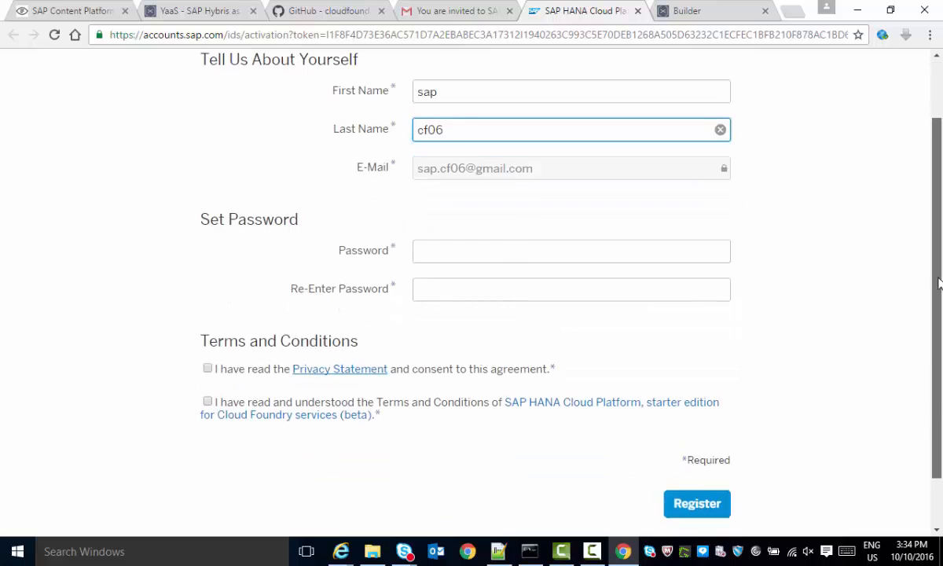
left_click(501, 249)
type("•••••••••")
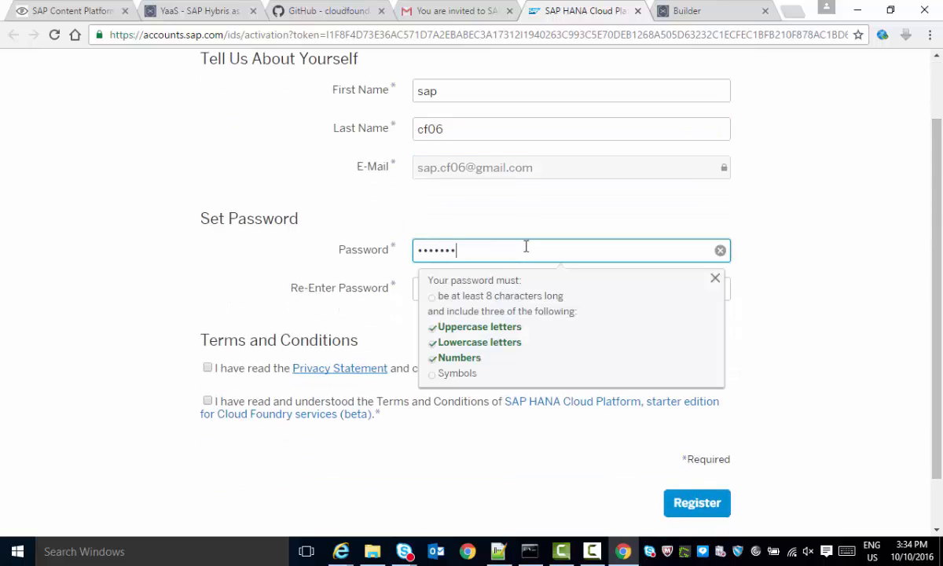
type("•")
key("Tab")
type("••••••••••")
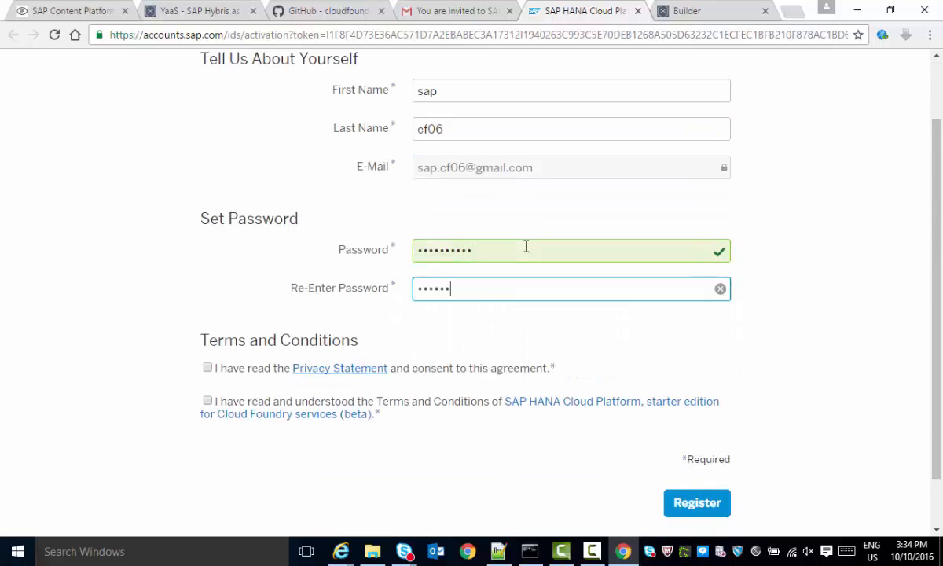
left_click(208, 367)
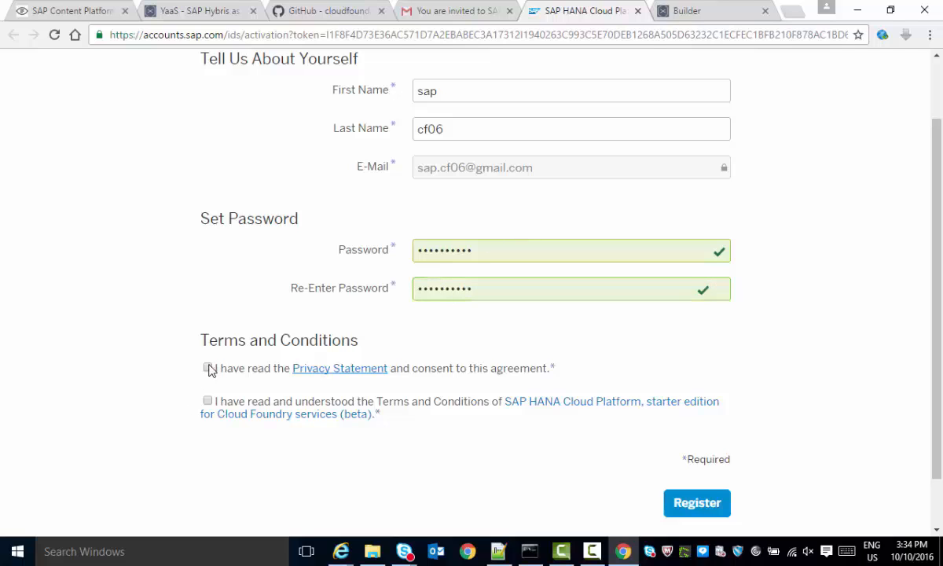
left_click(714, 509)
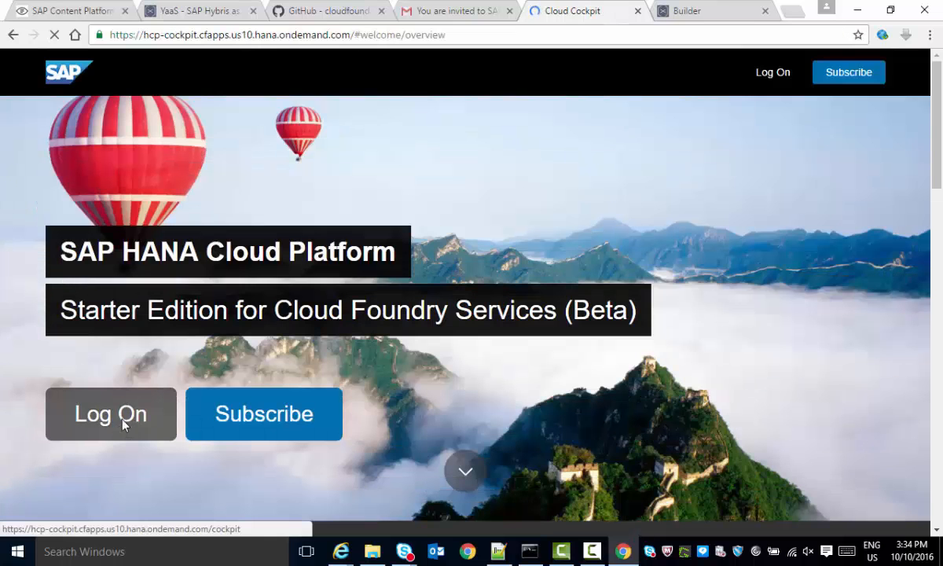
Step: Log on to the cockpit, then open the 'Download and Install Cloud Foundry Command Line Interface' help topic
left_click(105, 422)
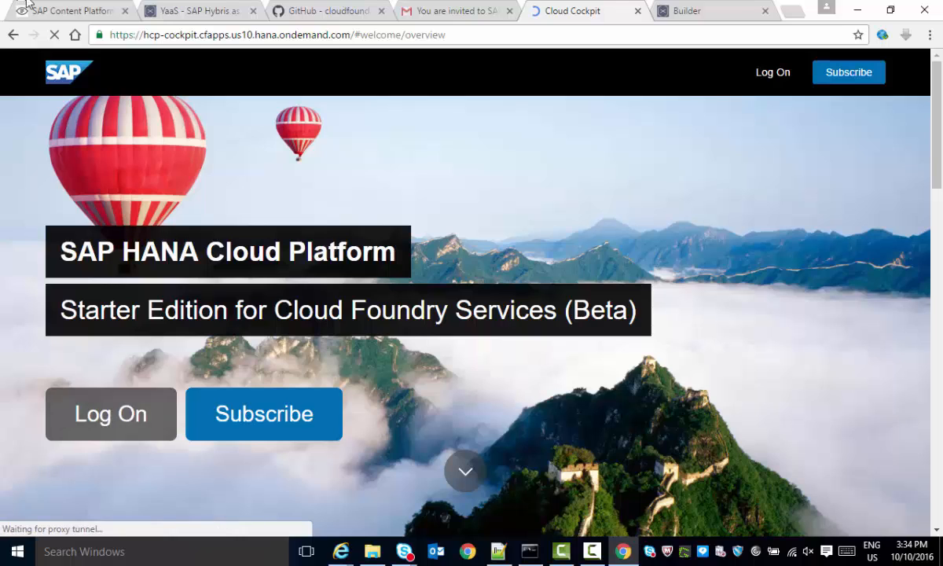
left_click(66, 9)
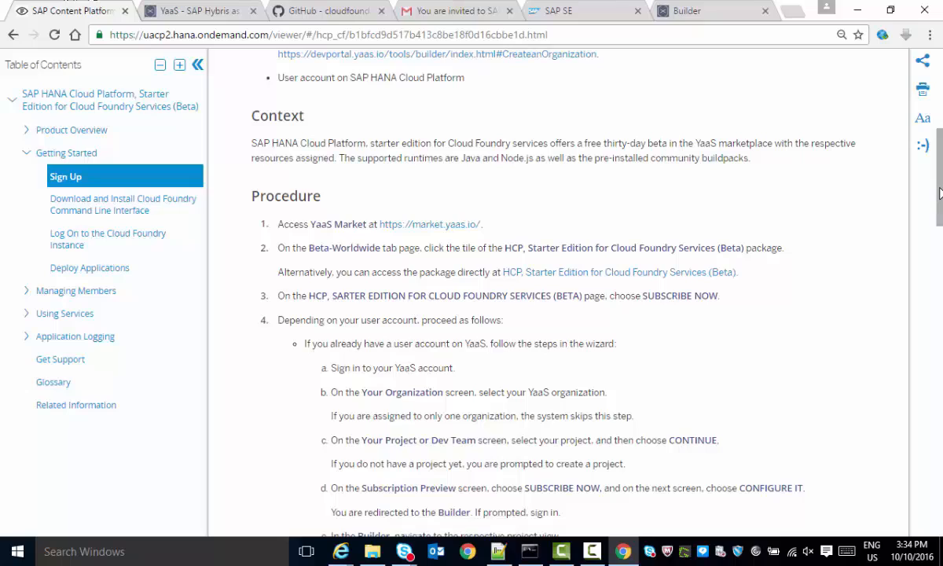
left_click_drag(939, 193, 941, 392)
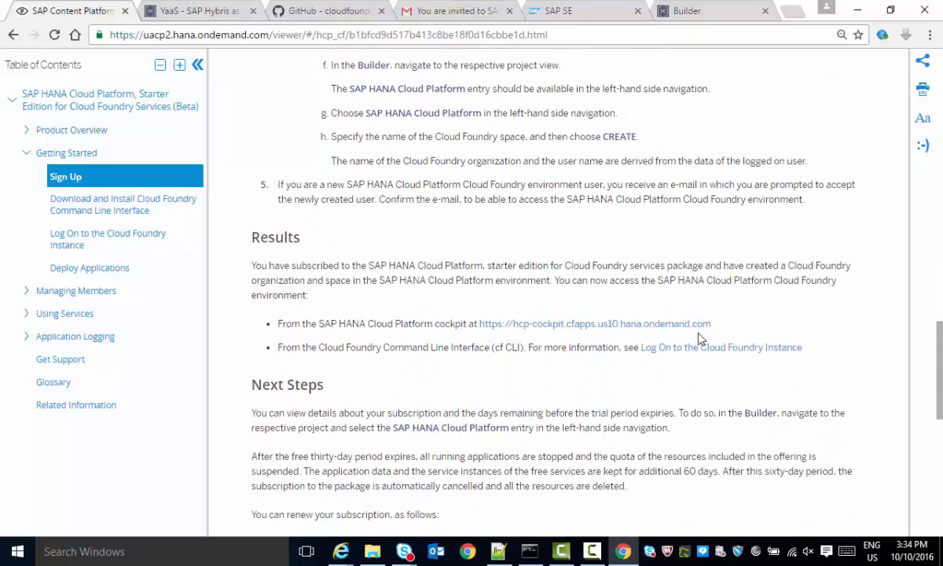
left_click_drag(711, 323, 479, 324)
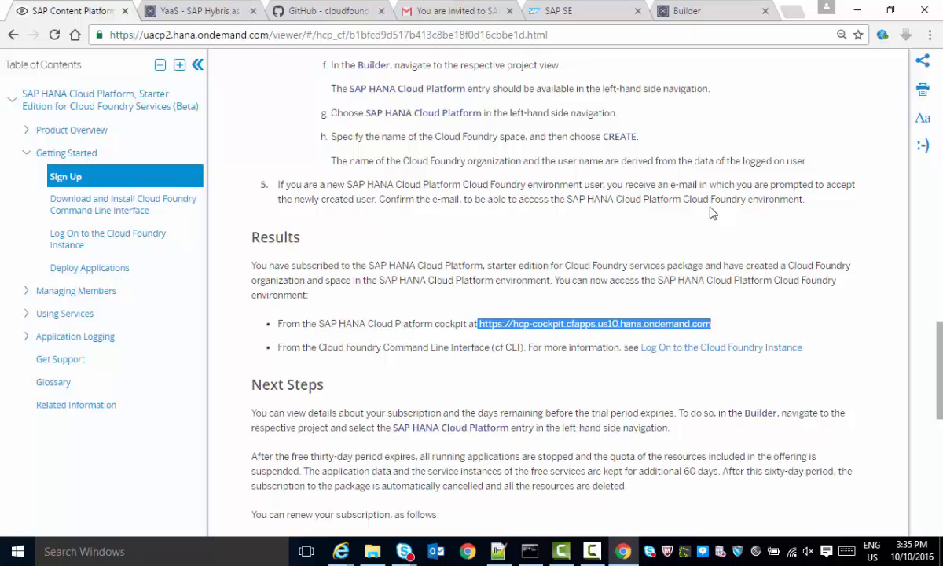
left_click(181, 219)
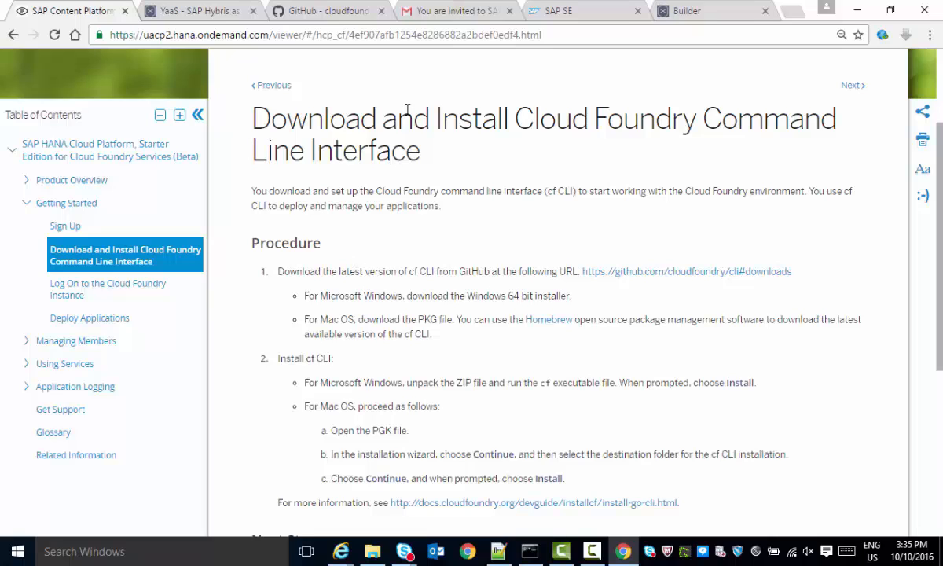
Step: Sign in to the cockpit with the account e-mail and password, then return to the CLI documentation
left_click(600, 10)
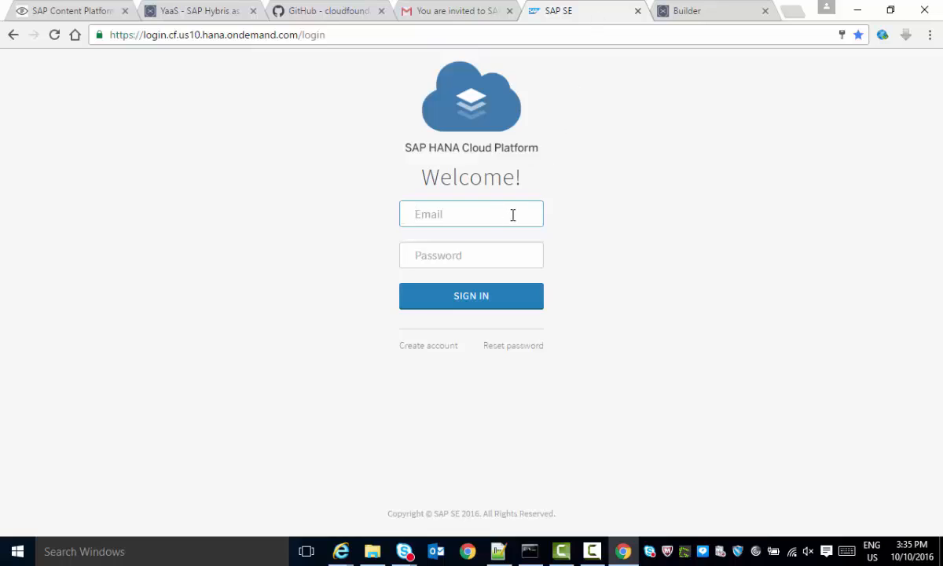
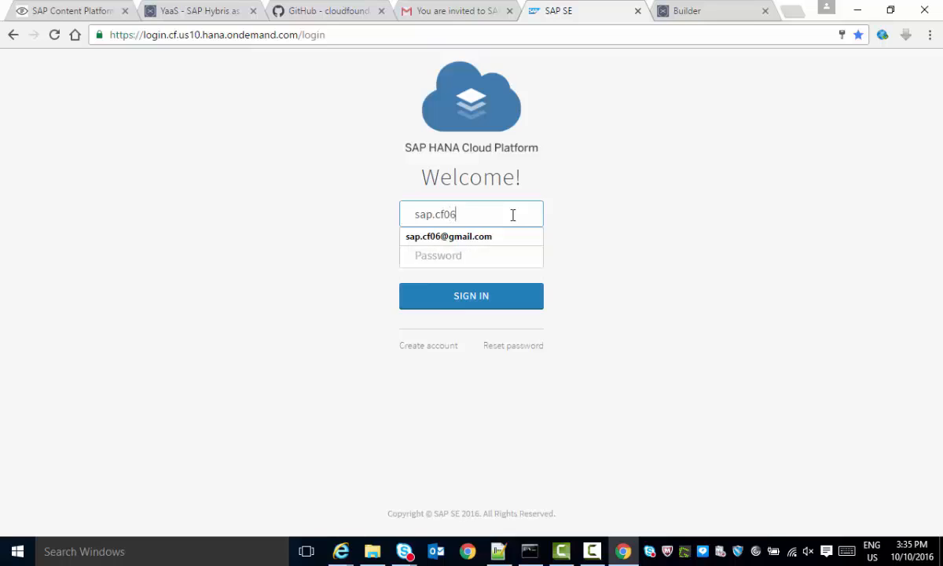
key("Tab")
type("*")
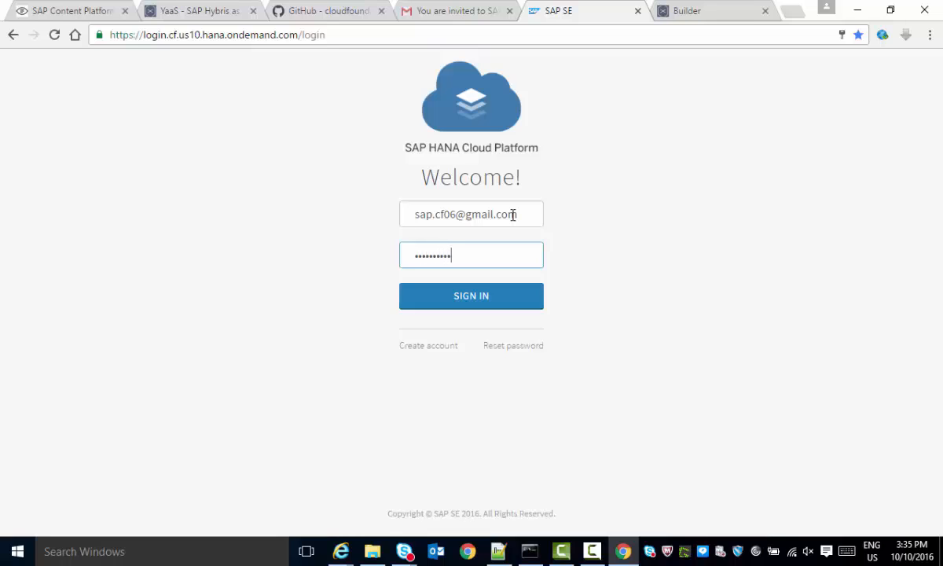
left_click(503, 308)
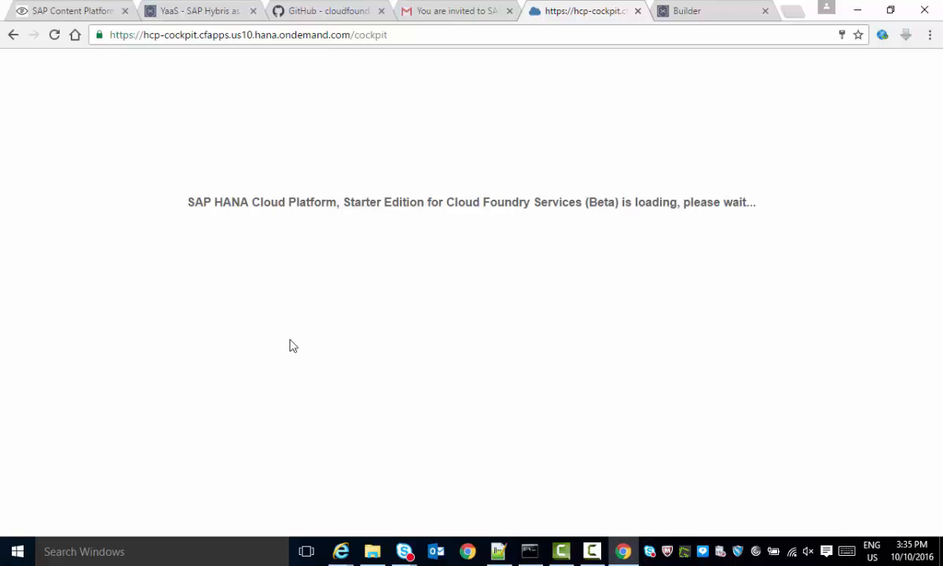
left_click(67, 8)
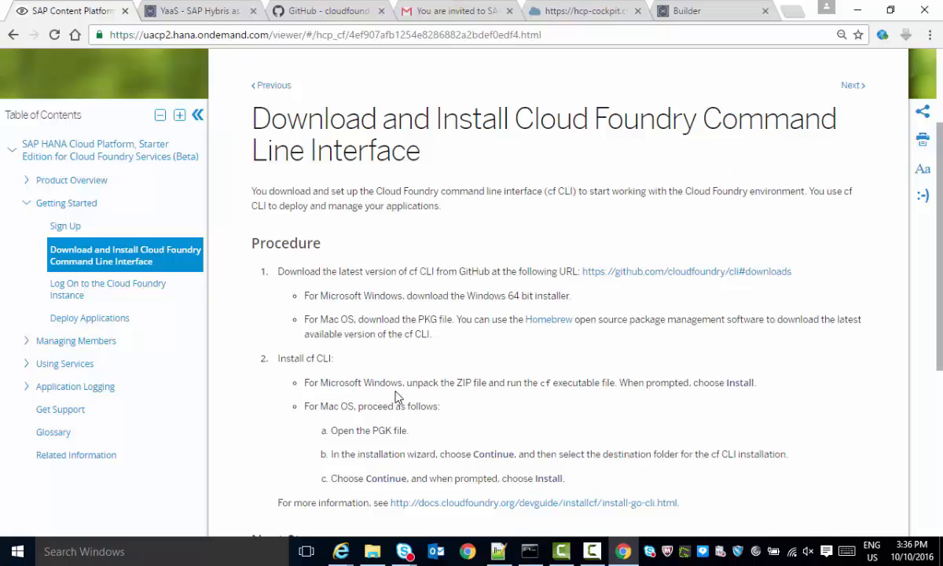
Step: Open 'Log On to the Cloud Foundry Instance' and copy its cf api endpoint command
left_click(139, 289)
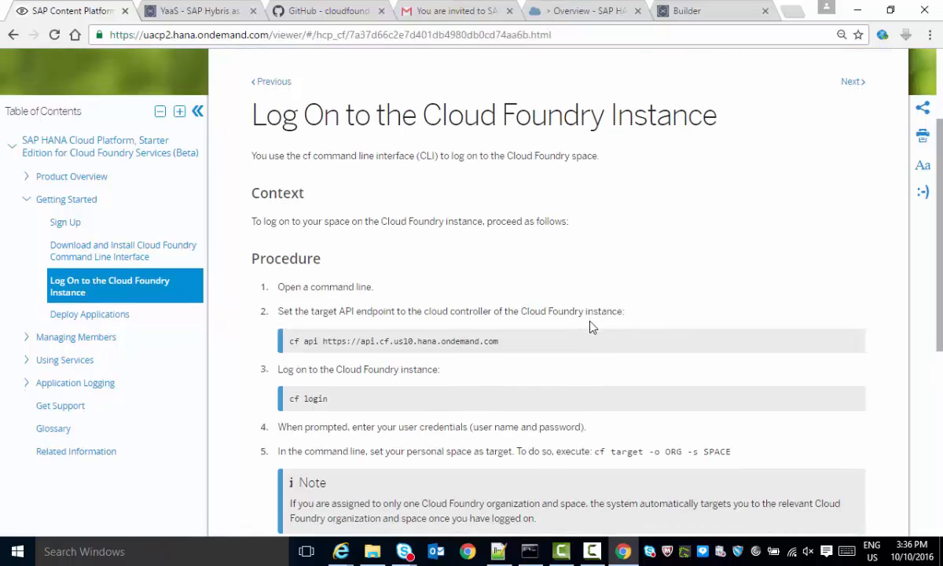
scroll(550, 322, "down", 1)
left_click_drag(499, 271, 271, 257)
key("ctrl+c")
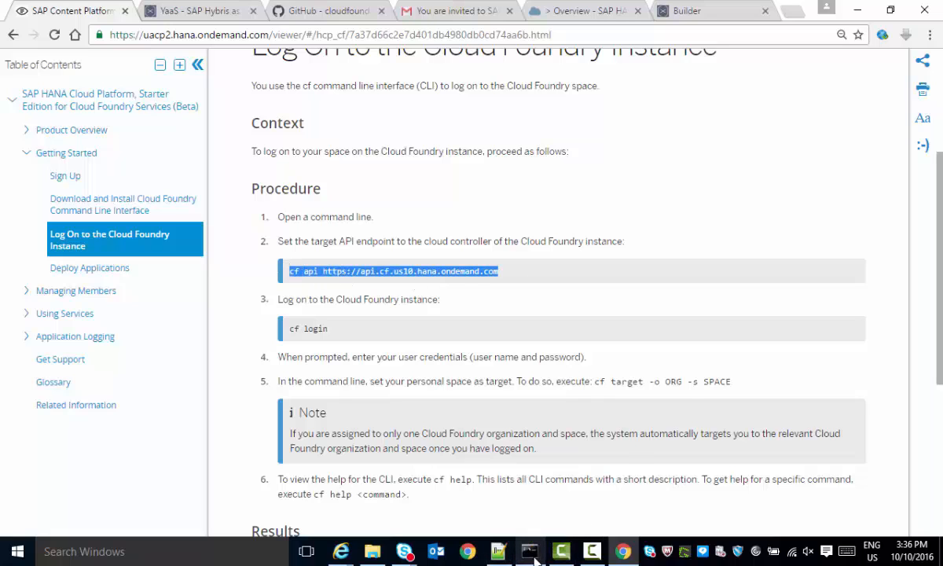
left_click(534, 479)
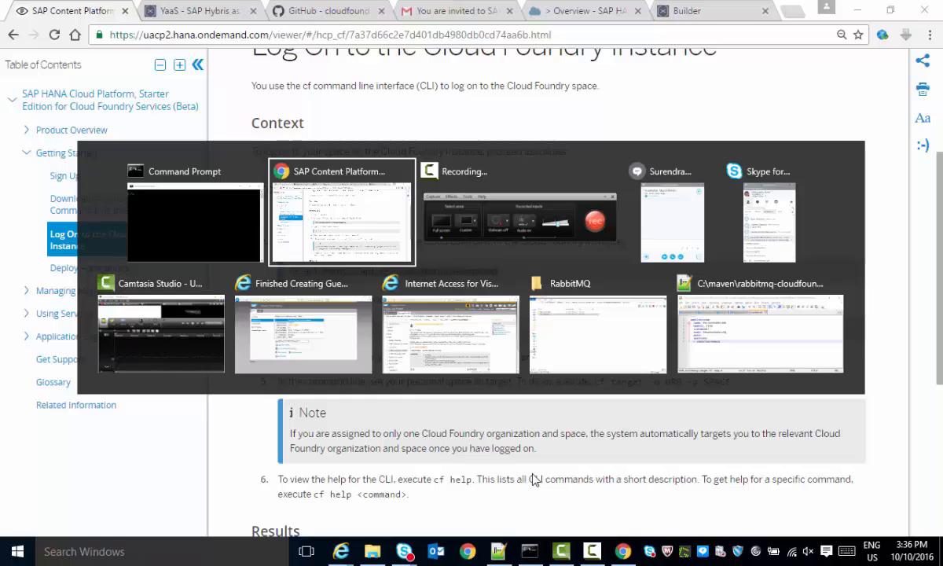
key("alt+shift+Tab")
key("alt+Tab")
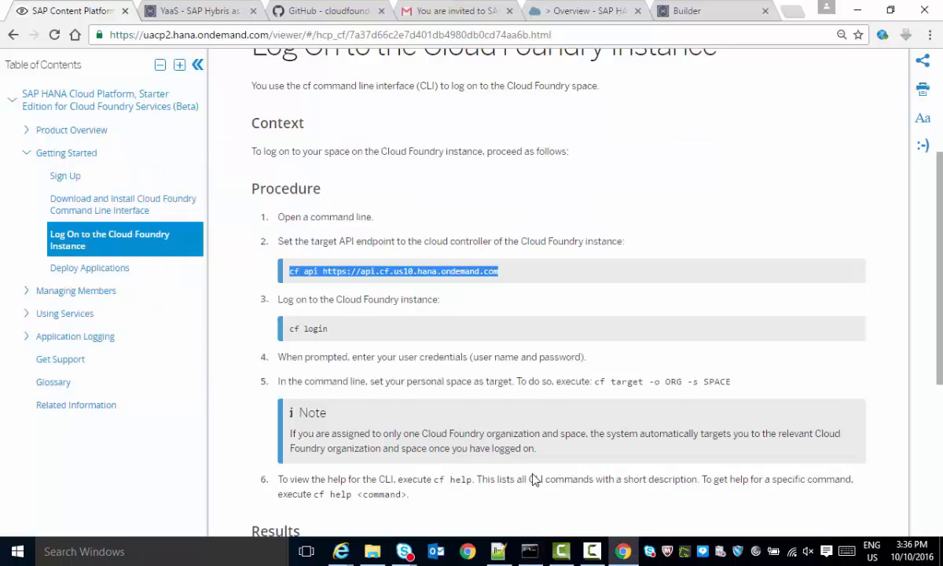
key("alt+Tab")
left_click_drag(518, 148, 589, 224)
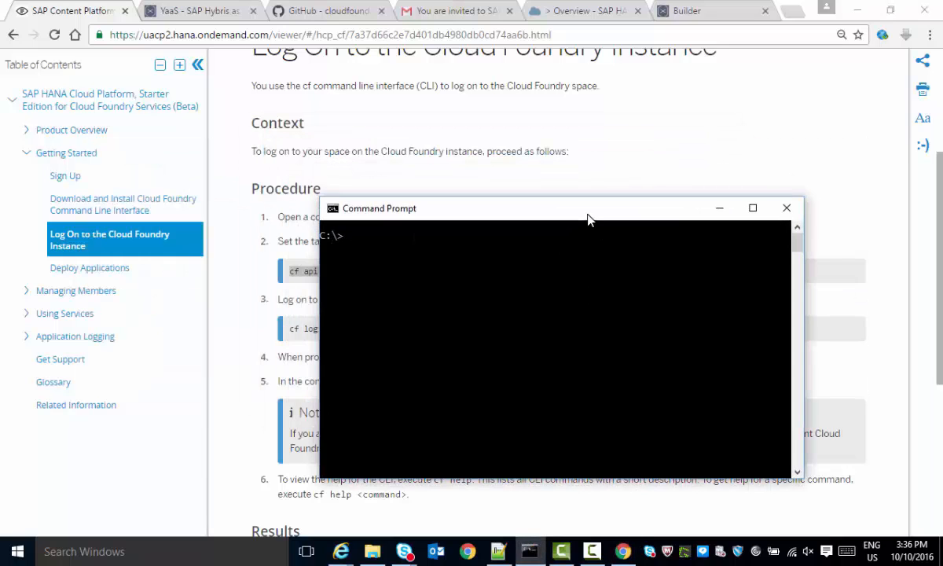
right_click(568, 275)
left_click(602, 315)
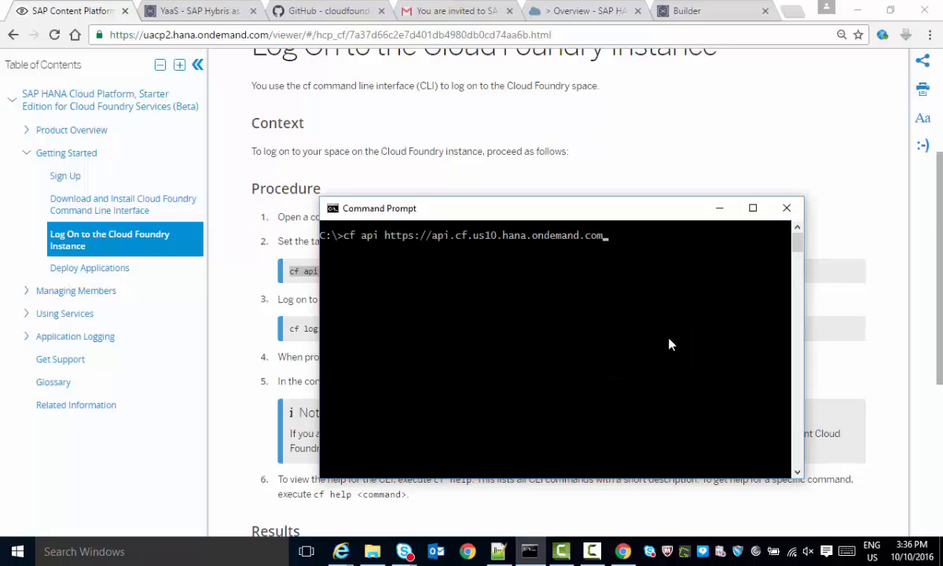
key("Return")
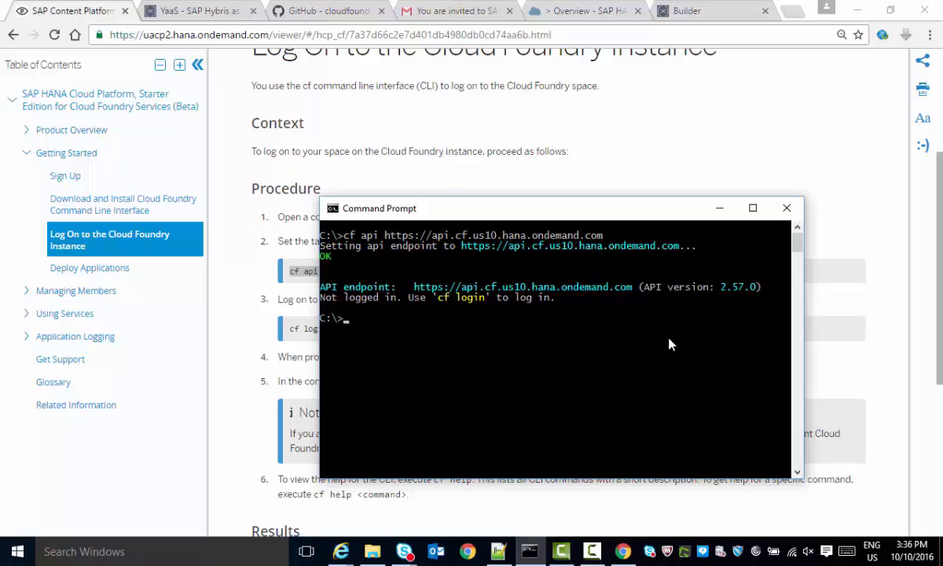
Step: Run cf login with the account e-mail and password, targeting org cfproject761 and space dev
left_click_drag(518, 207, 639, 212)
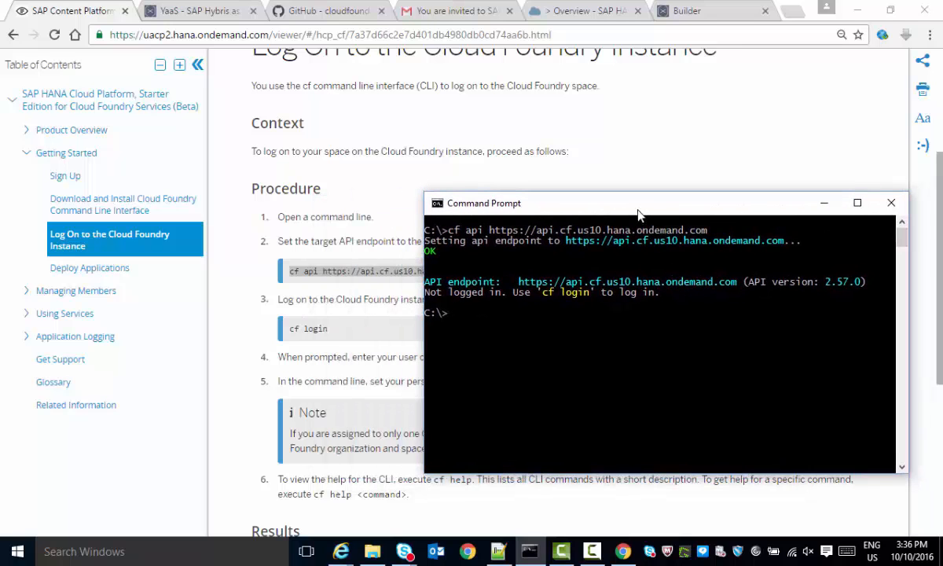
type("cf login")
key("Return")
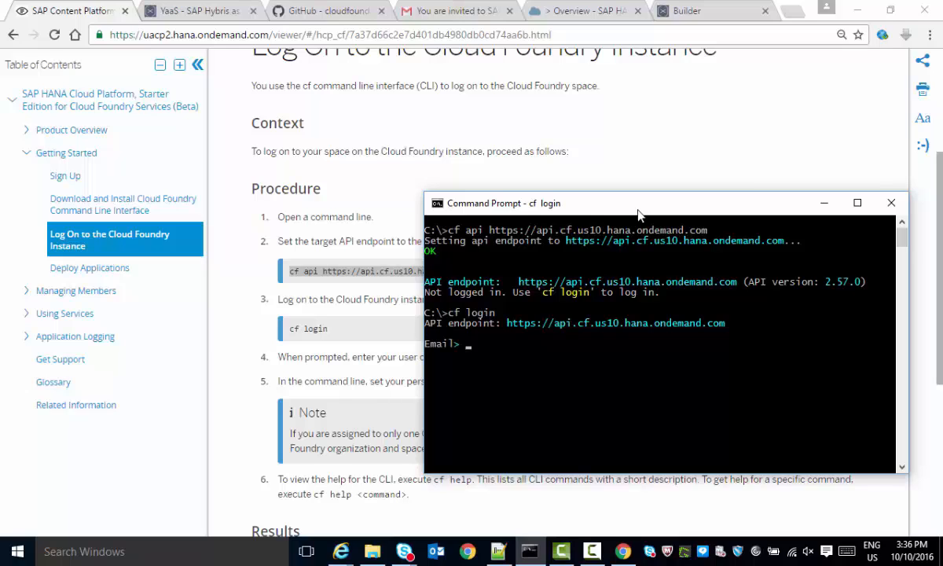
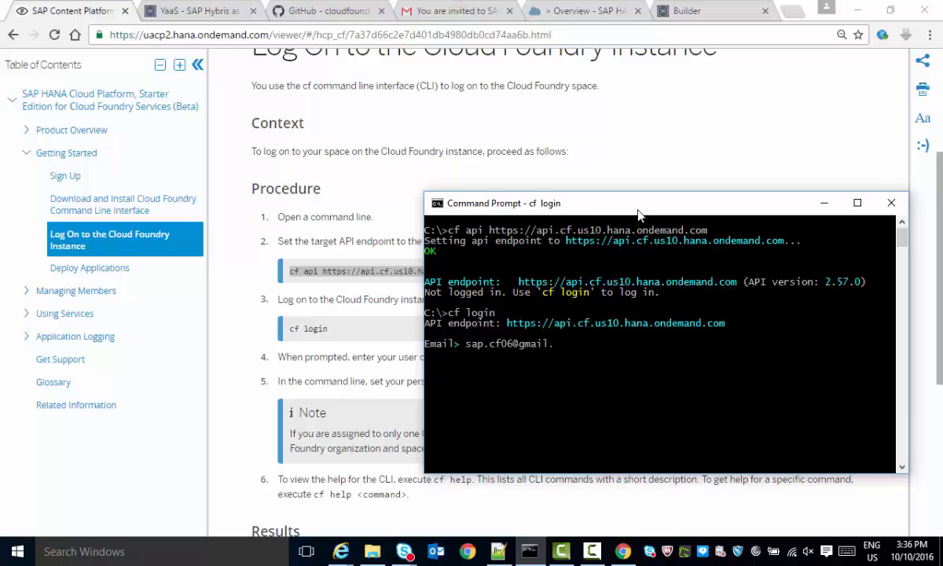
key("Return")
key("Return")
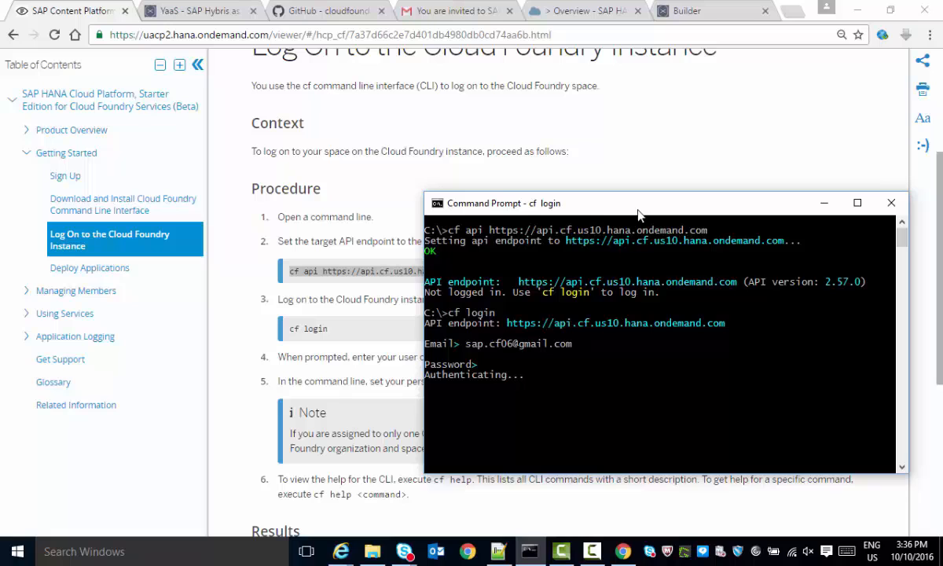
left_click_drag(638, 214, 591, 170)
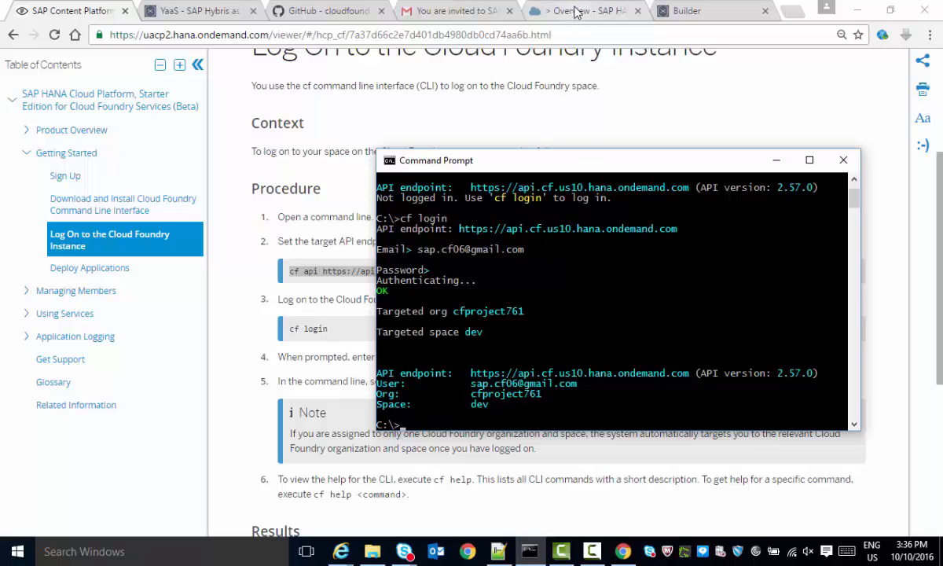
left_click(542, 11)
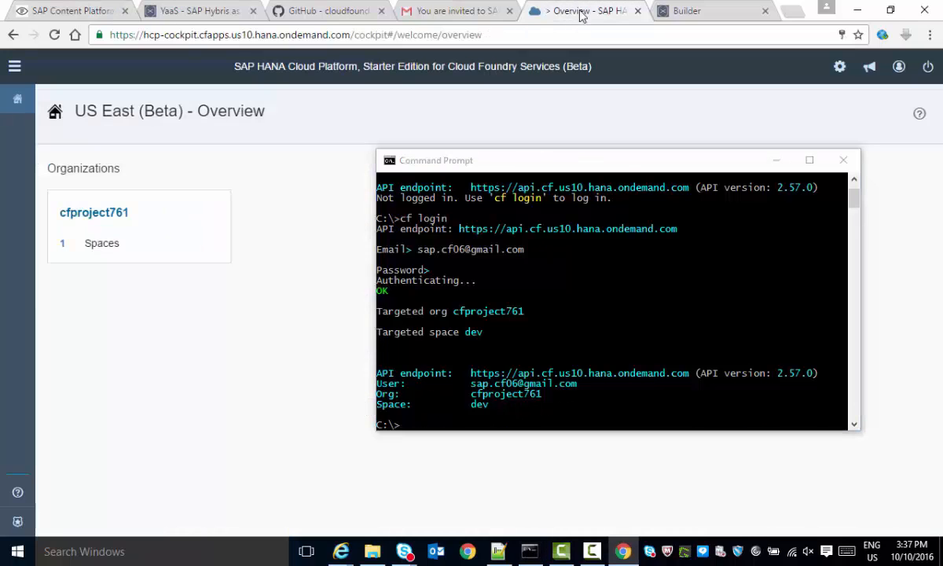
Step: Open cfproject761's dev space, view its Members, then its Services: MongoDB, PostgreSQL, RabbitMQ, Redis
left_click(775, 161)
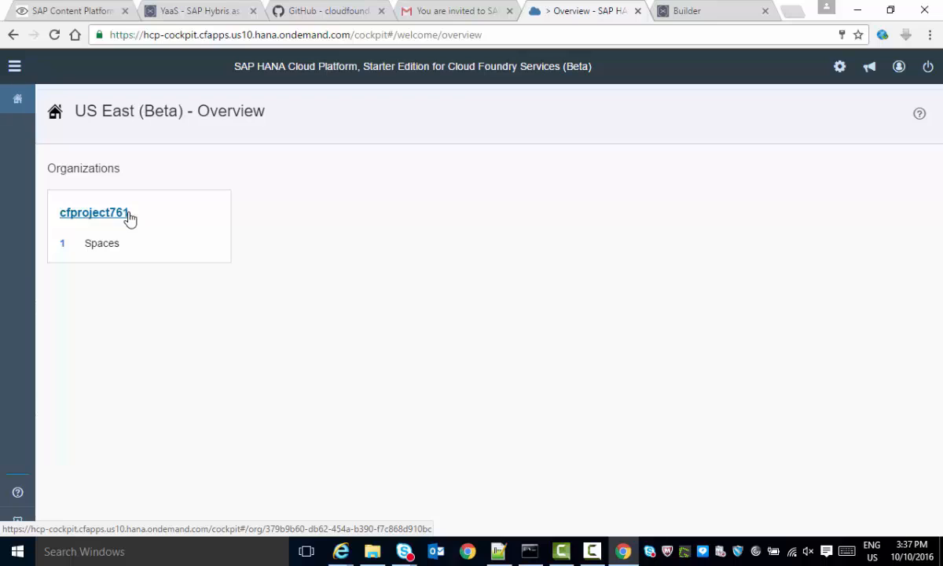
left_click(91, 219)
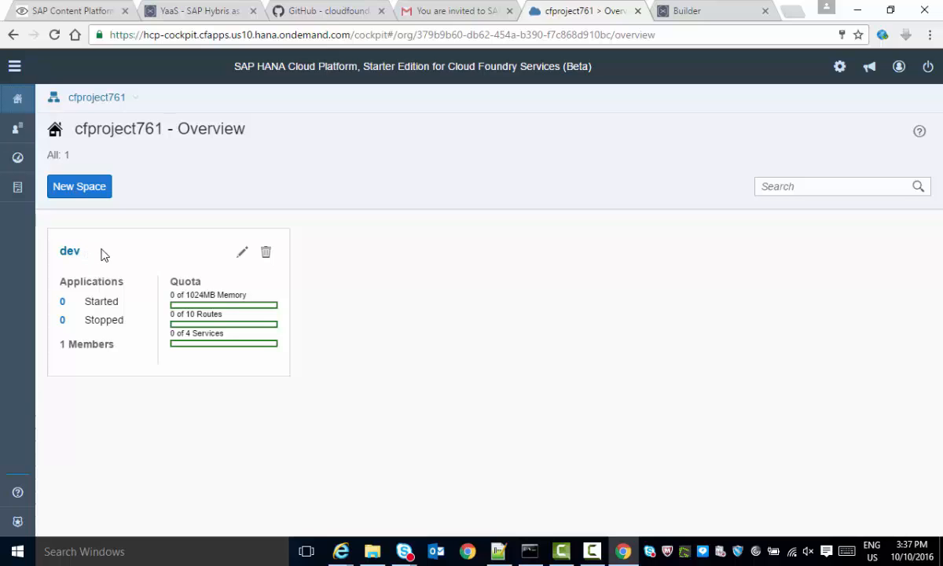
left_click(100, 188)
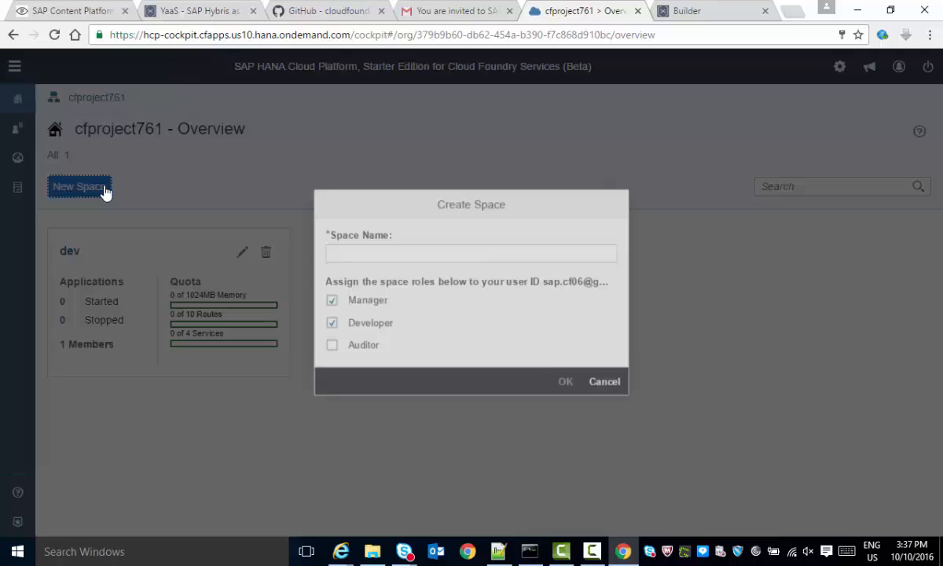
left_click(611, 385)
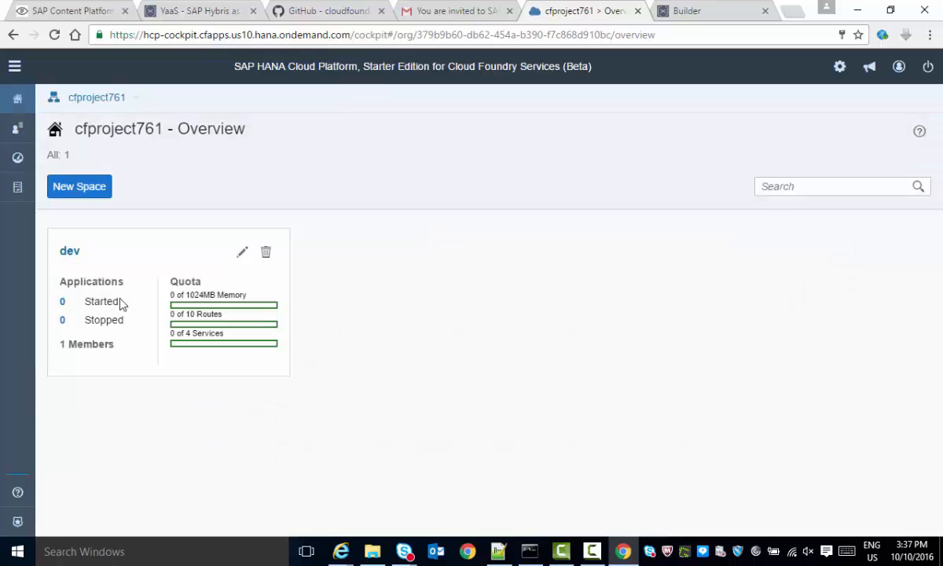
left_click(73, 254)
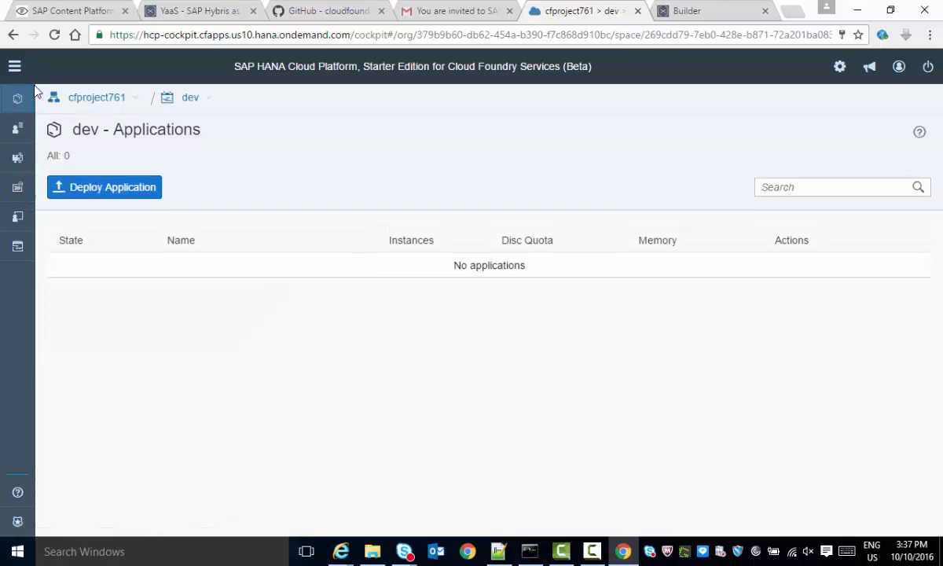
left_click(14, 66)
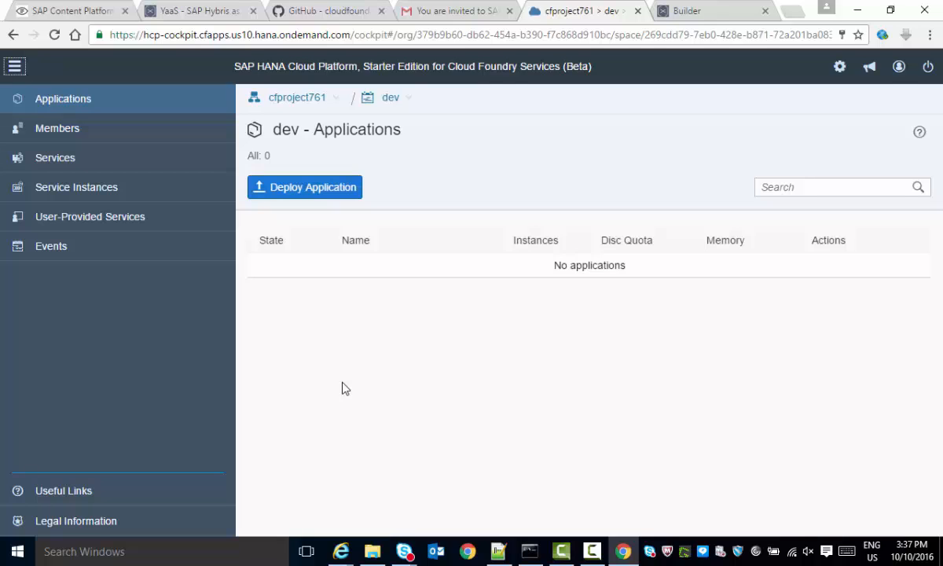
left_click(82, 128)
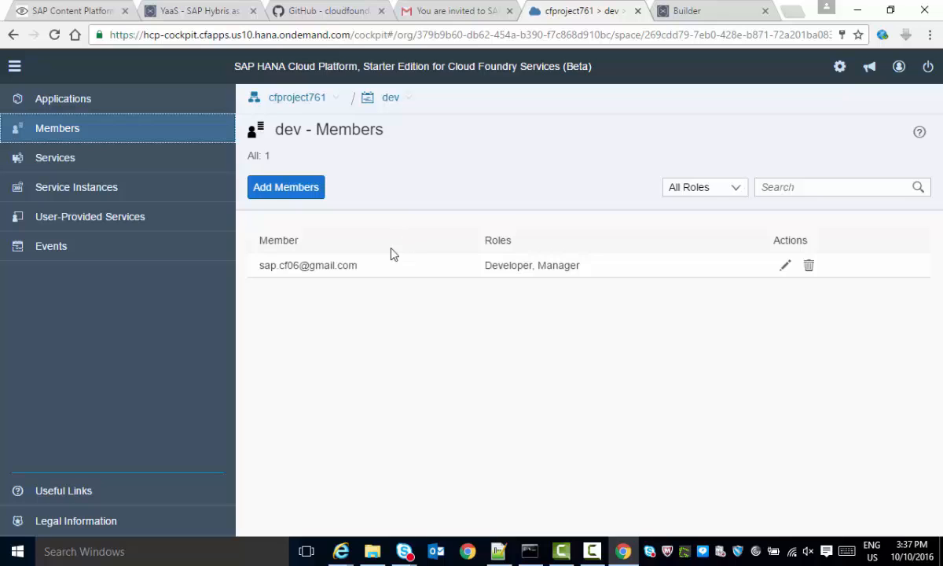
left_click(74, 167)
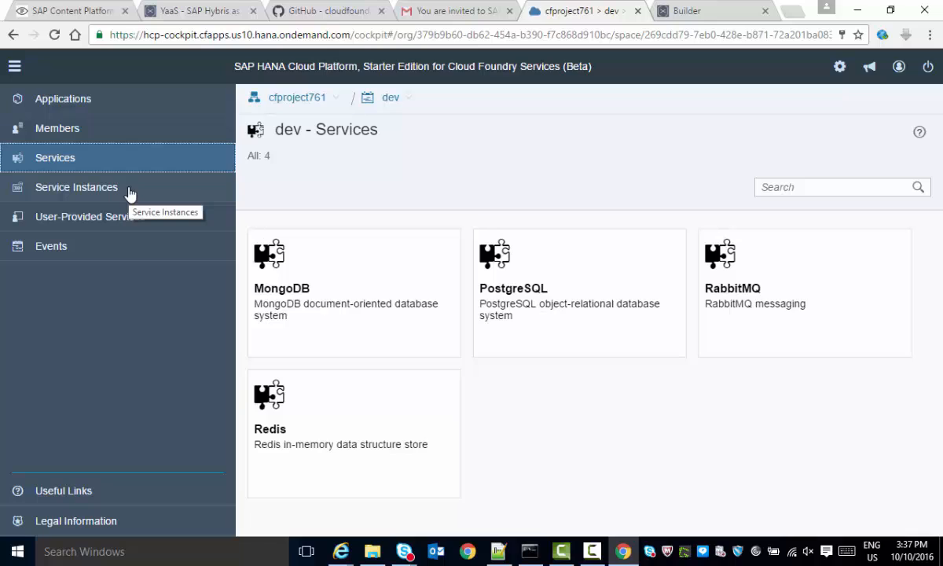
Step: Create MongoDB instance 'myMongoDB' on plan v3.0-container, then view dev's Service Instances list
left_click(300, 294)
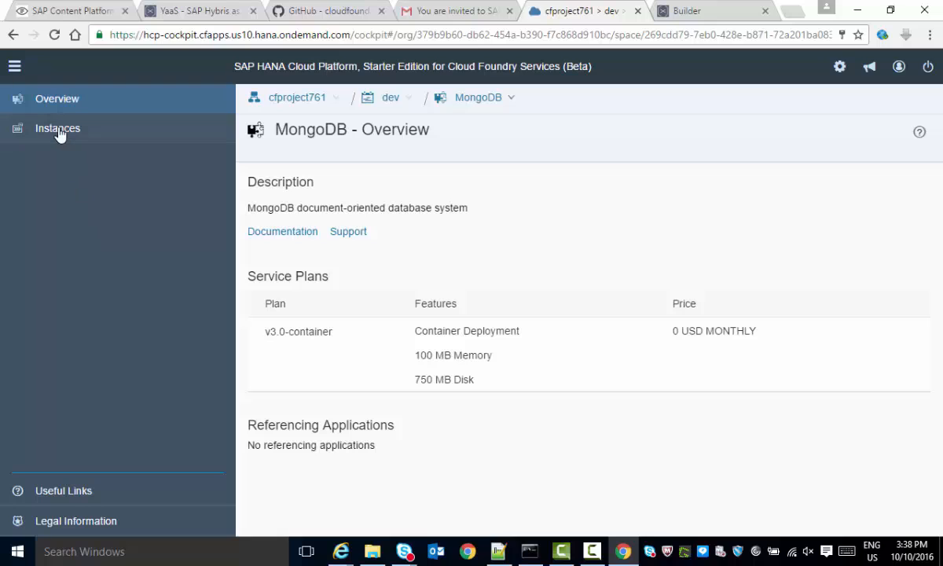
left_click(59, 131)
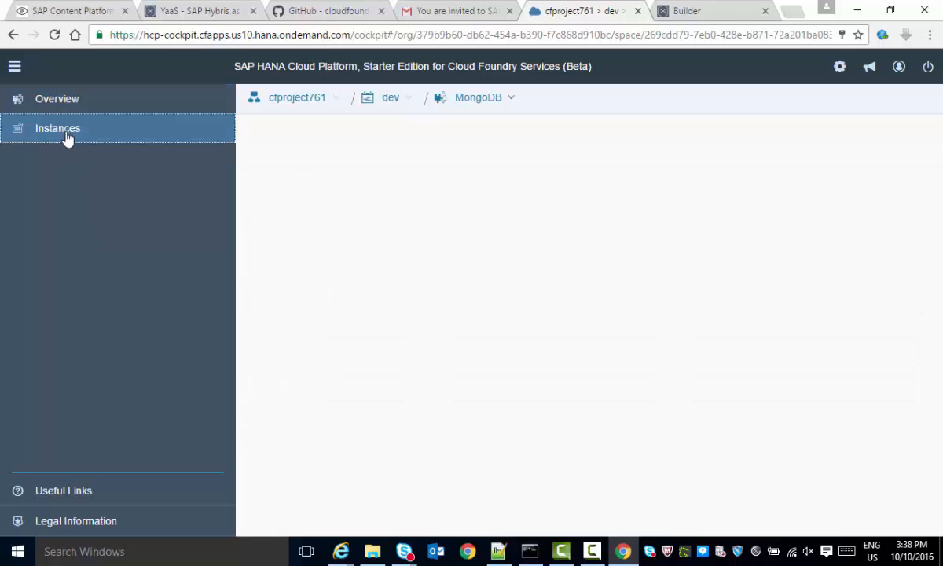
left_click(275, 186)
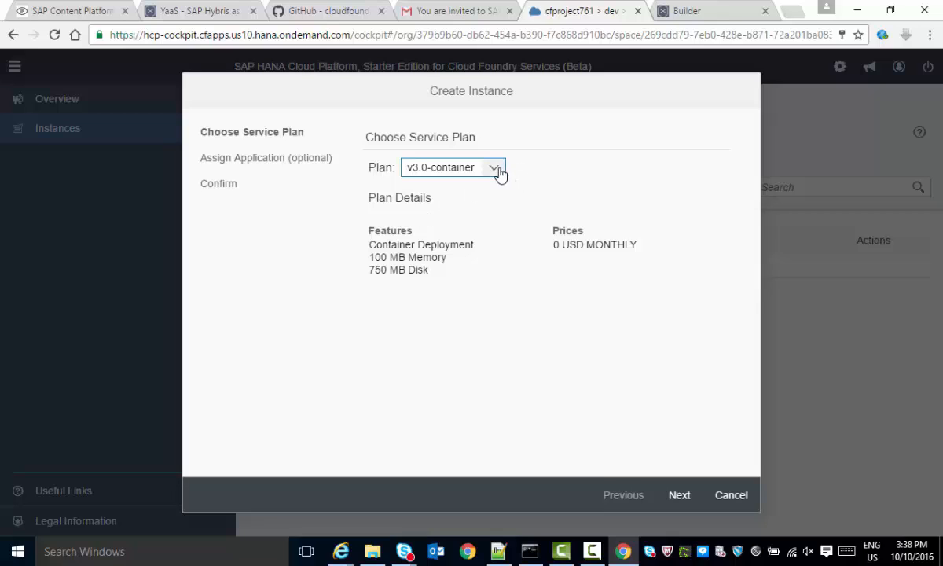
left_click(495, 170)
left_click(485, 193)
left_click(679, 496)
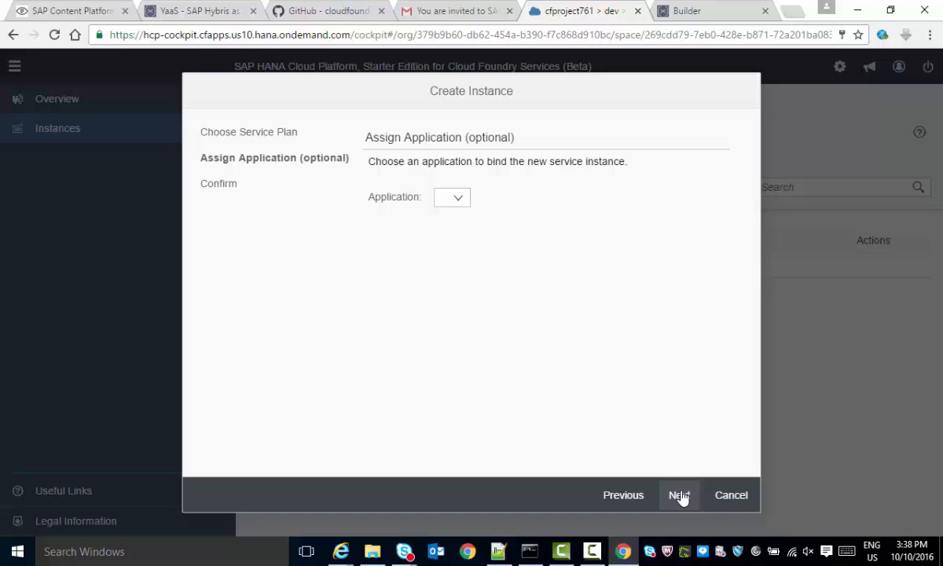
left_click(680, 496)
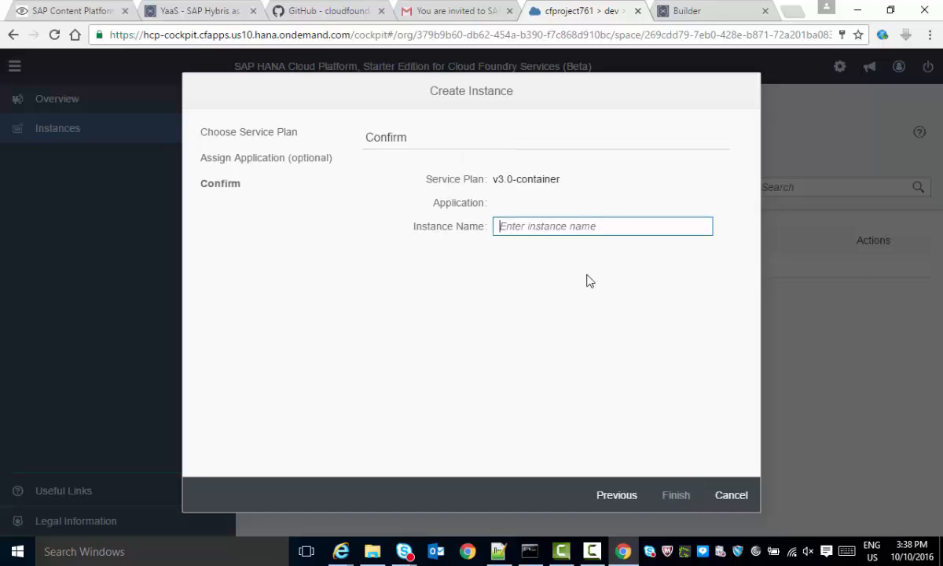
type("myM")
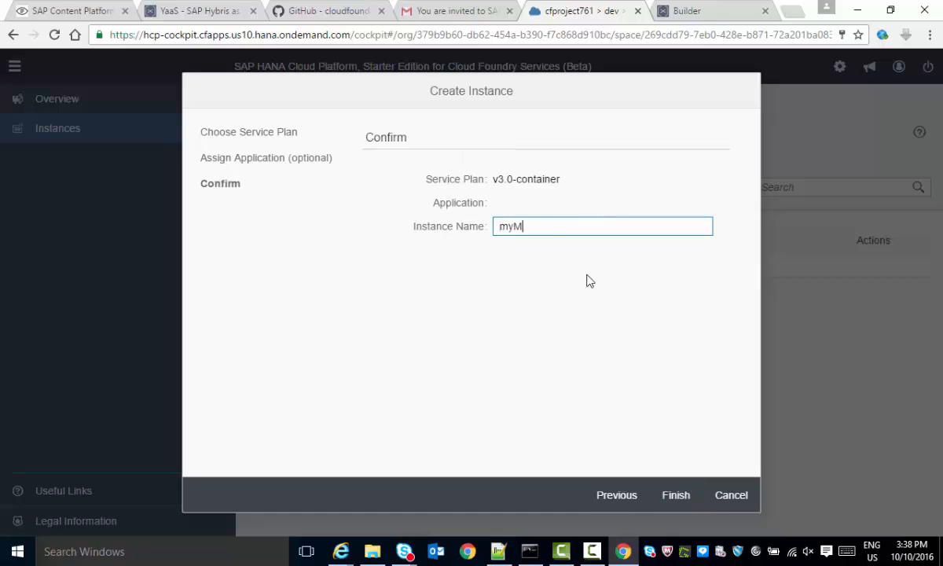
type("ongoDB")
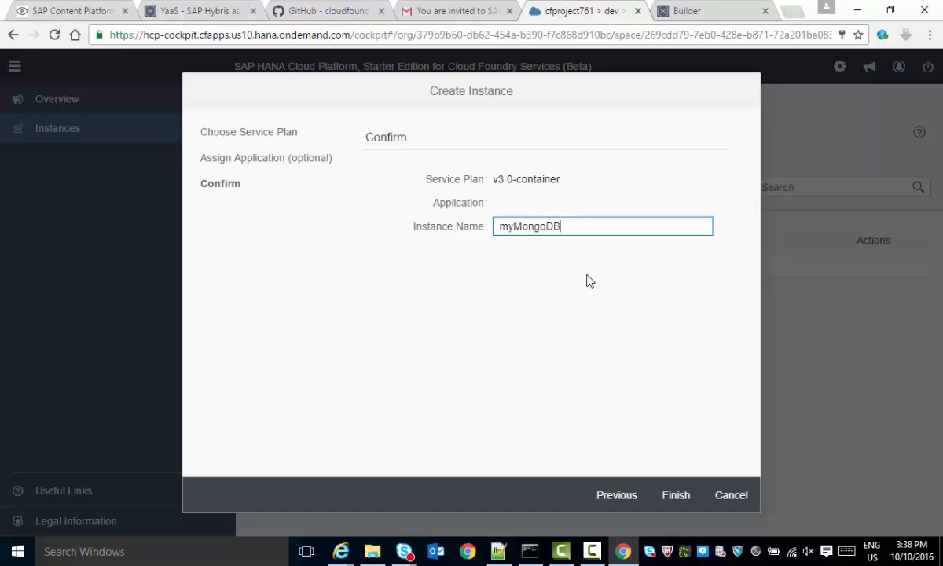
left_click(682, 494)
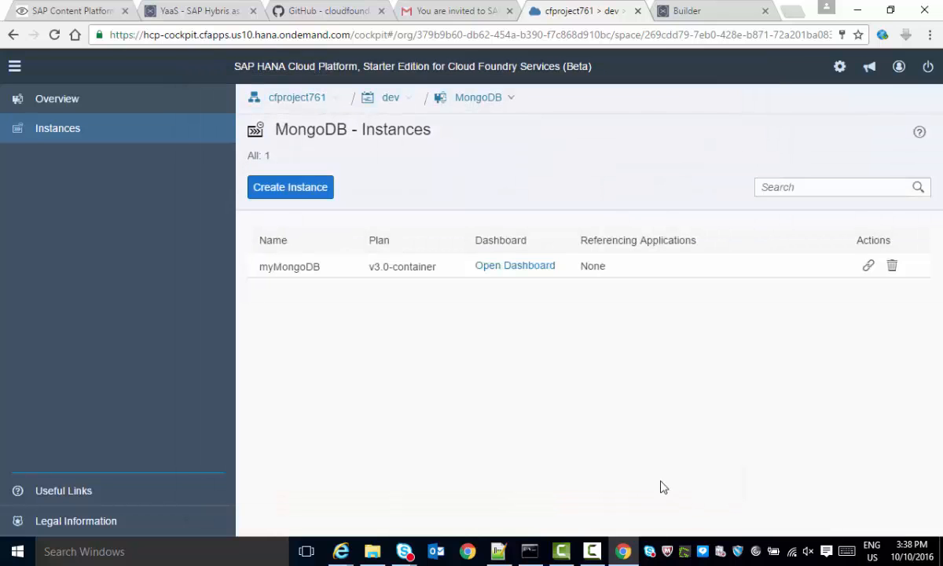
left_click(389, 99)
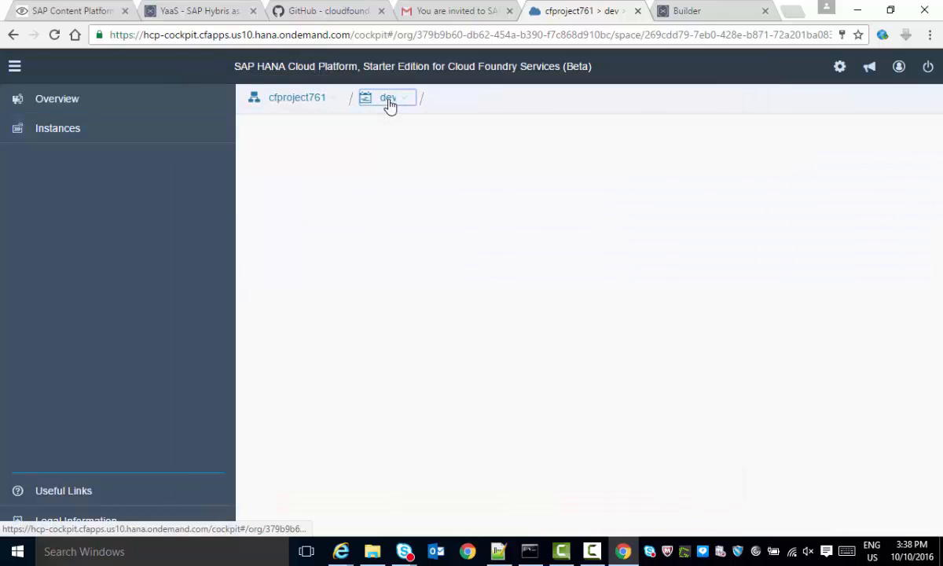
left_click(79, 196)
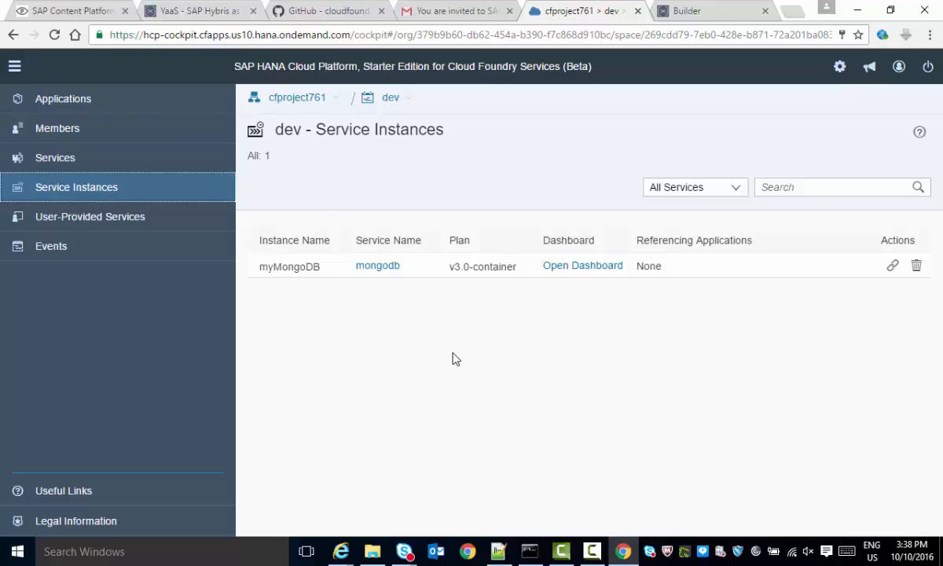
Step: Run cf buildpacks to list the eight buildpacks, widening the window and dismissing the notification
key("alt+Tab")
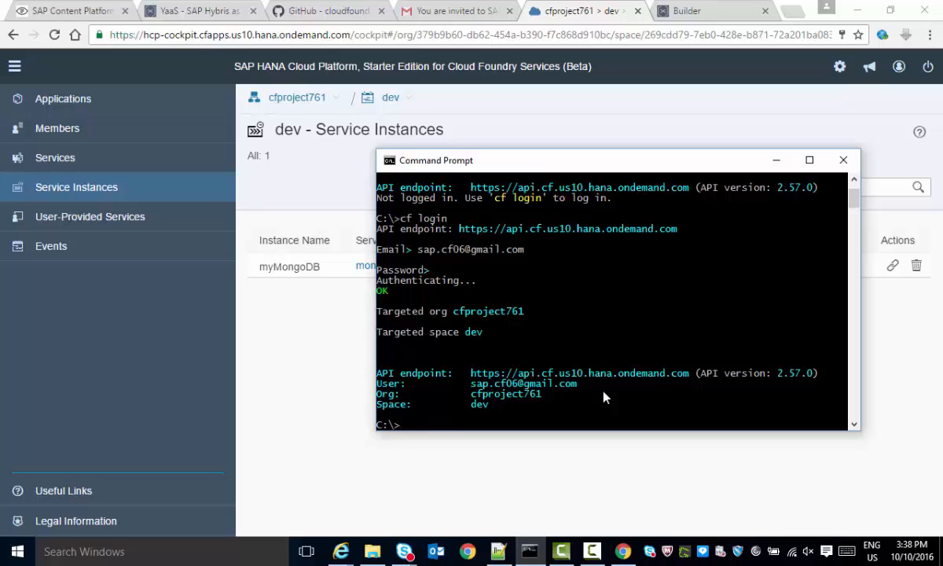
type("f buildpacks")
key("Return")
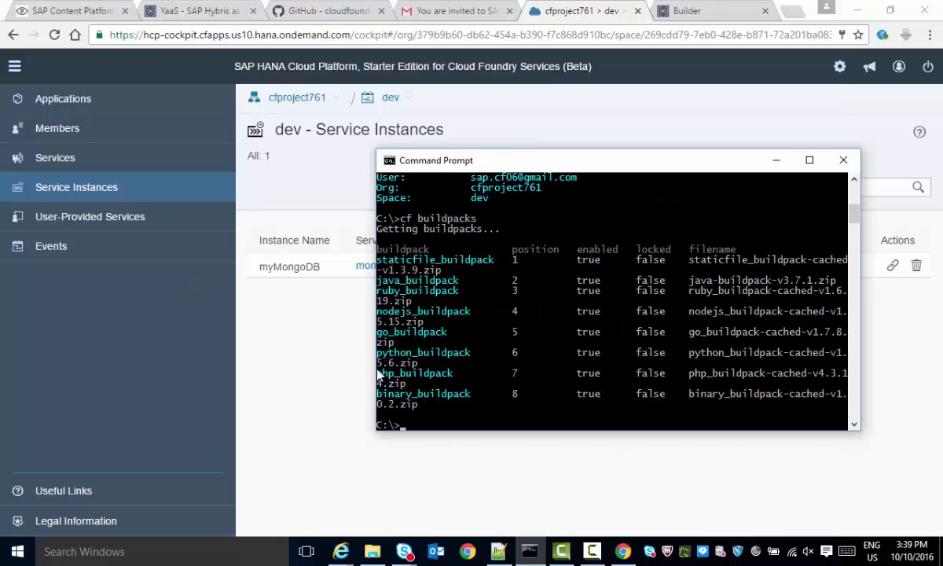
left_click_drag(374, 369, 119, 361)
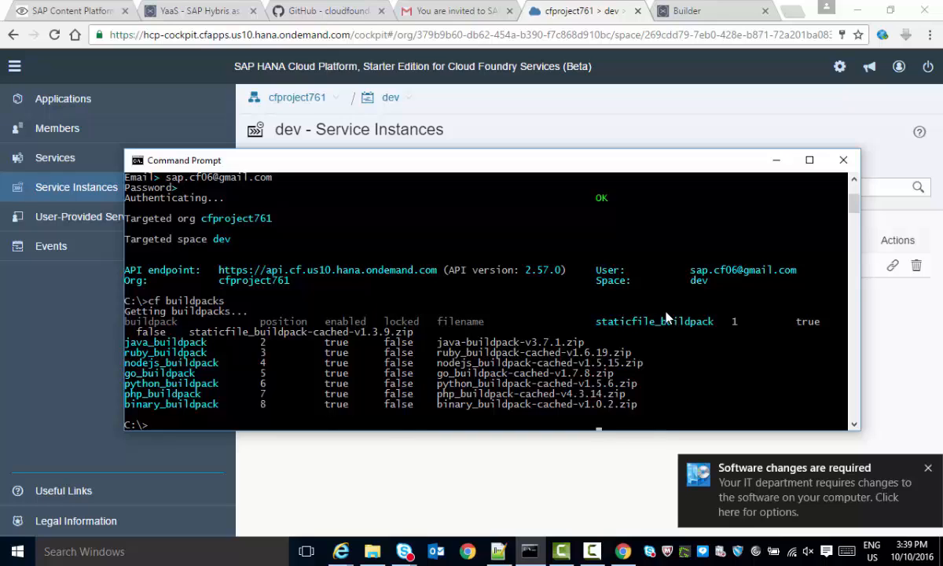
left_click(927, 468)
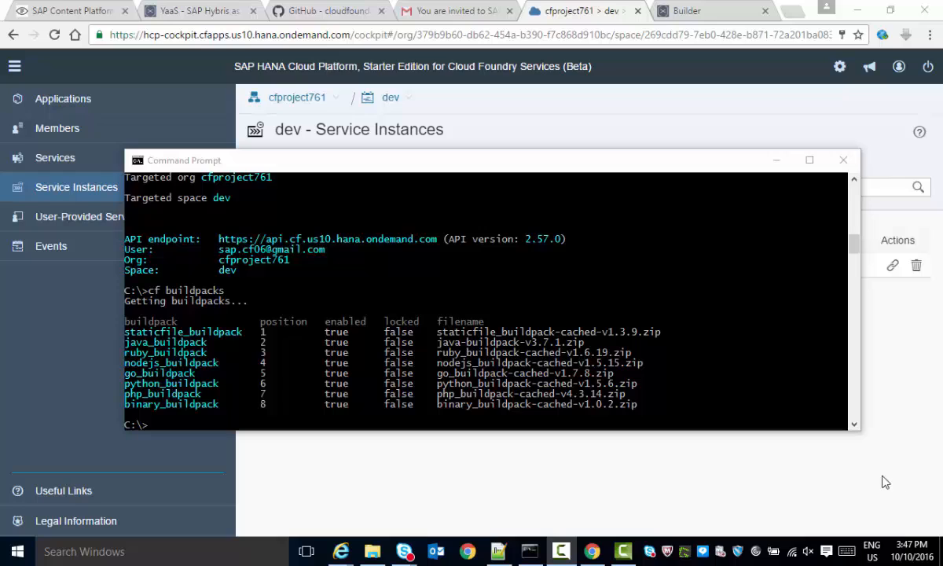
Step: Run cf marketplace and cf services, showing myMongoDB on v3.0-container with create succeeded
left_click(501, 412)
type("c")
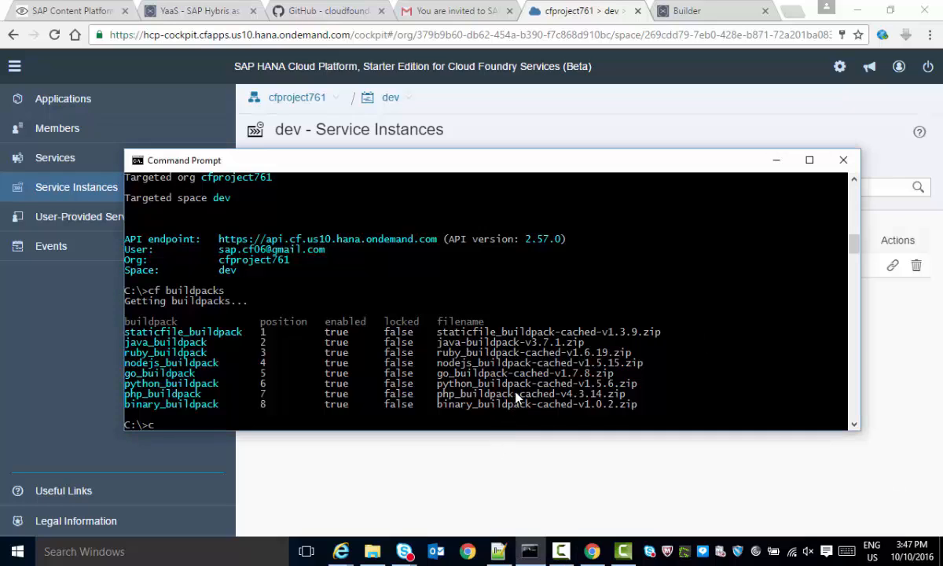
type("f marketplace")
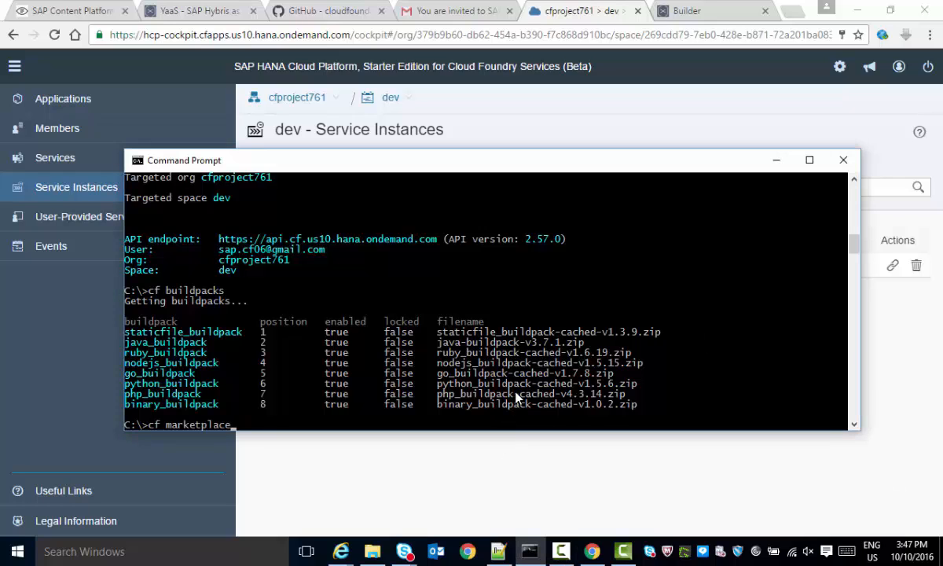
key("Return")
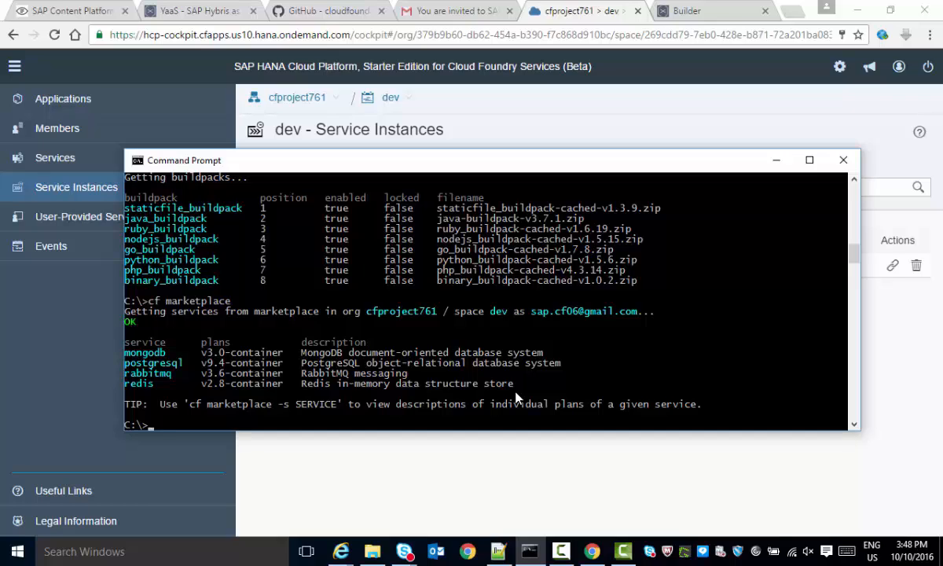
type("cf services")
key("Return")
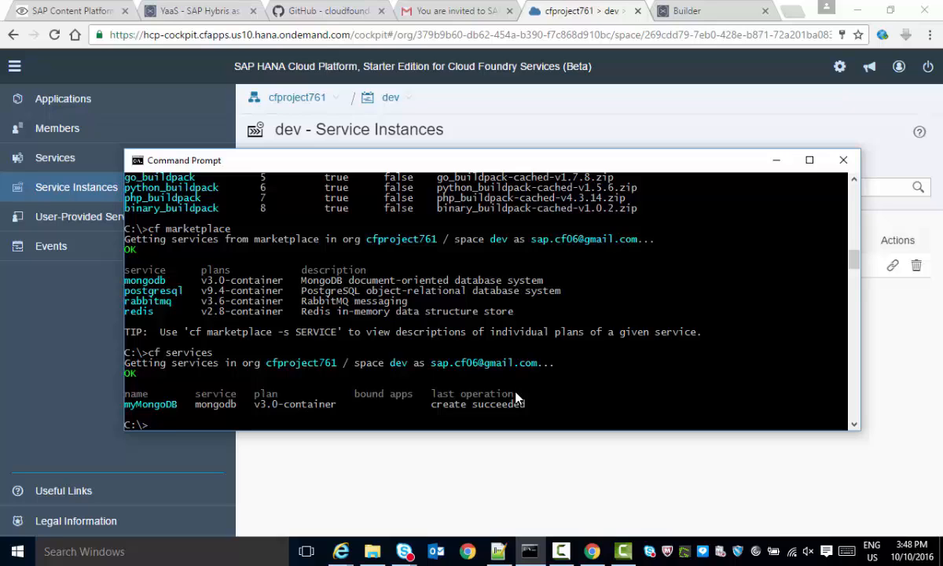
Step: Minimize the command window and open the nodejs folder of rabbitmq-cloudfoundry-samples on GitHub
left_click(322, 11)
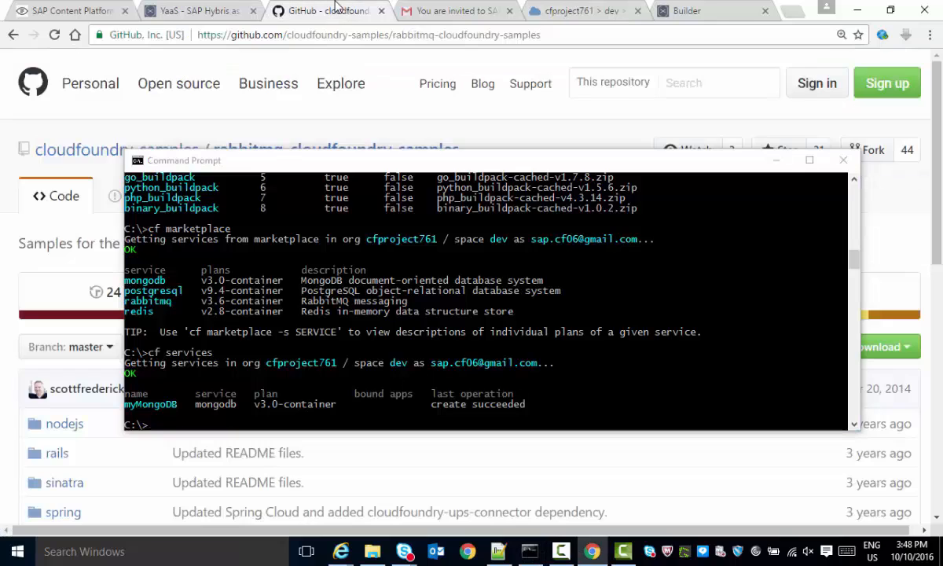
left_click_drag(430, 169, 655, 198)
left_click_drag(903, 191, 775, 174)
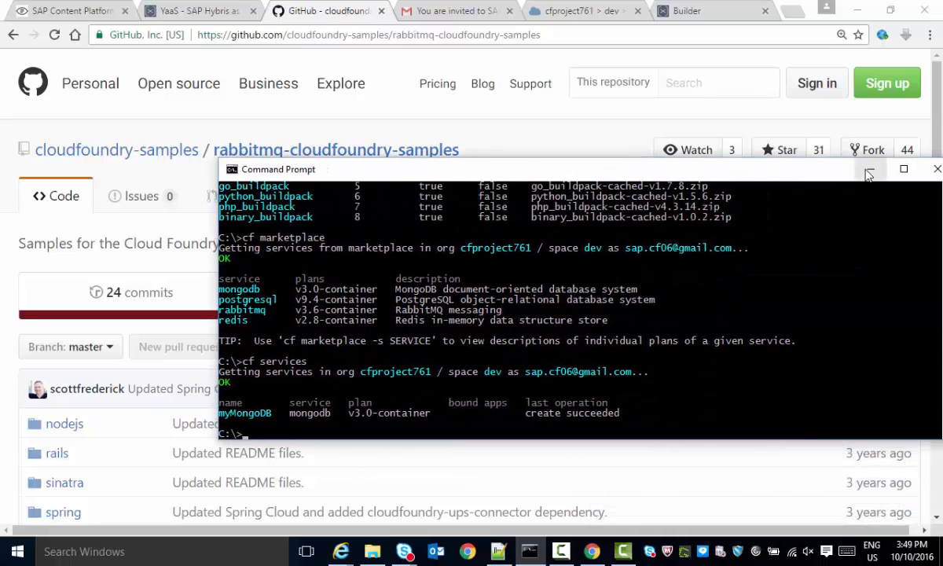
left_click(868, 172)
left_click_drag(937, 221, 935, 271)
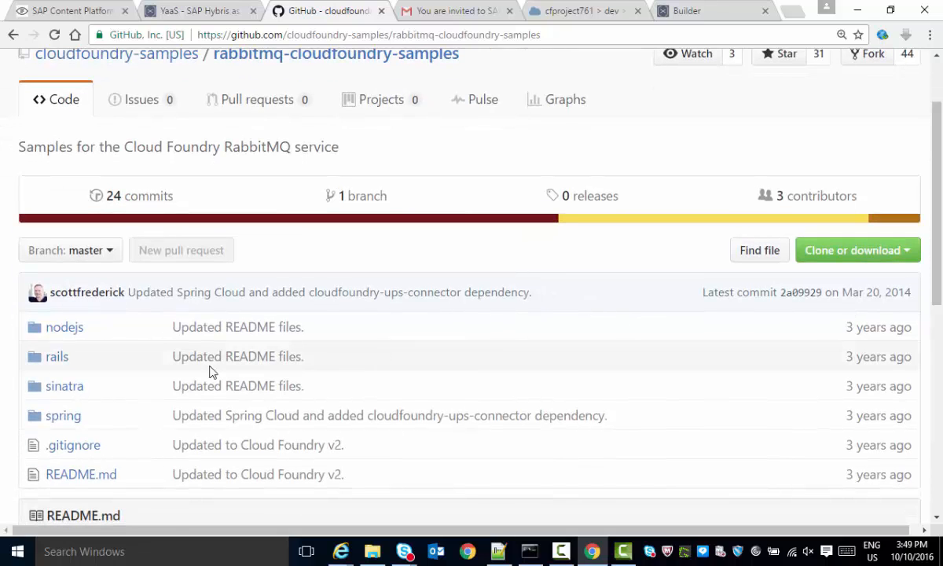
left_click(67, 329)
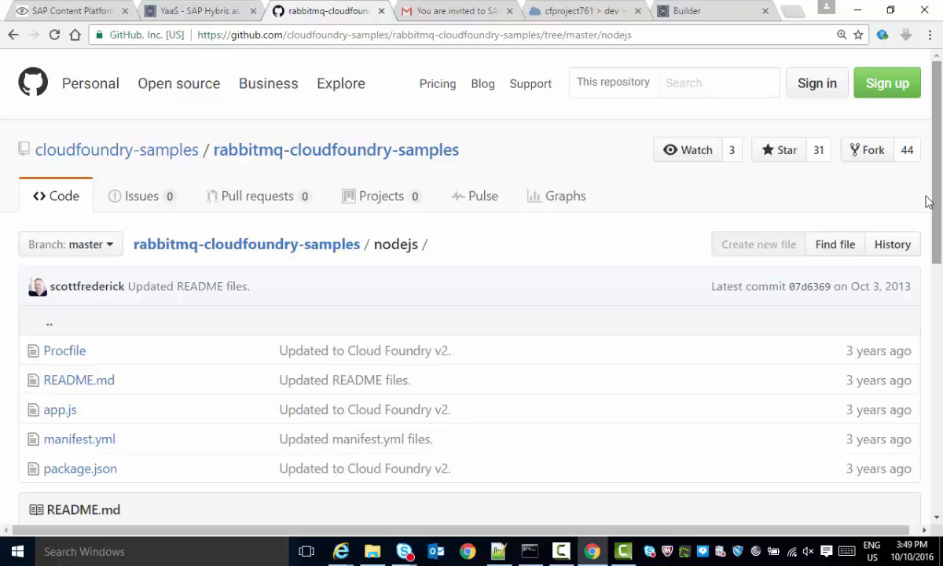
Step: Open Send_RabbitMQ's manifest.yml (app SendersRabbitMQ, bound to rabbitmq-sample) in Notepad++
left_click(370, 555)
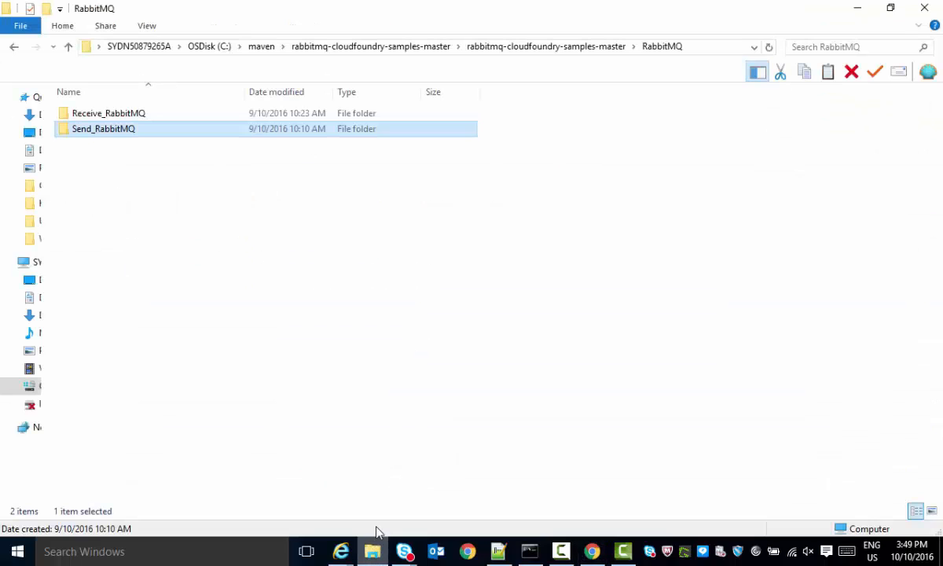
double_click(99, 133)
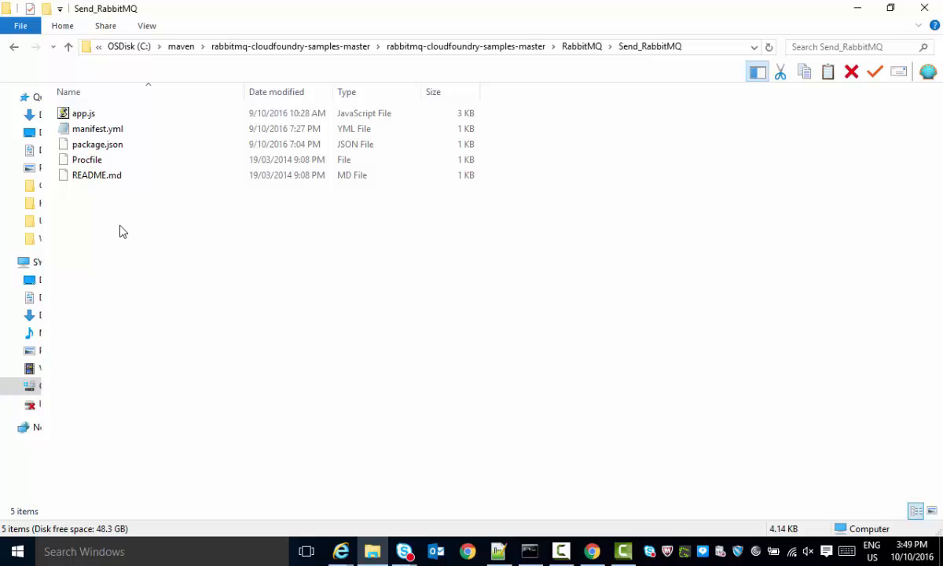
right_click(118, 132)
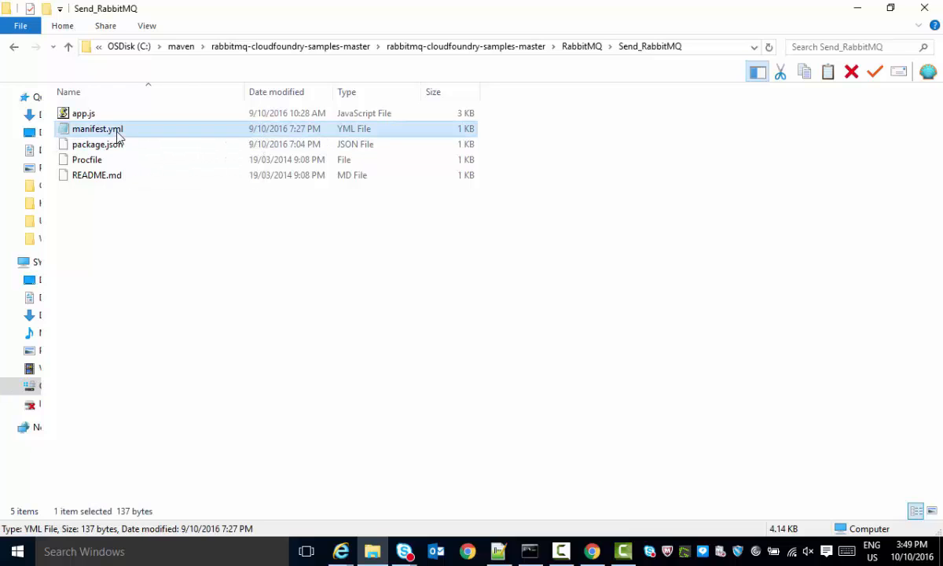
left_click(161, 175)
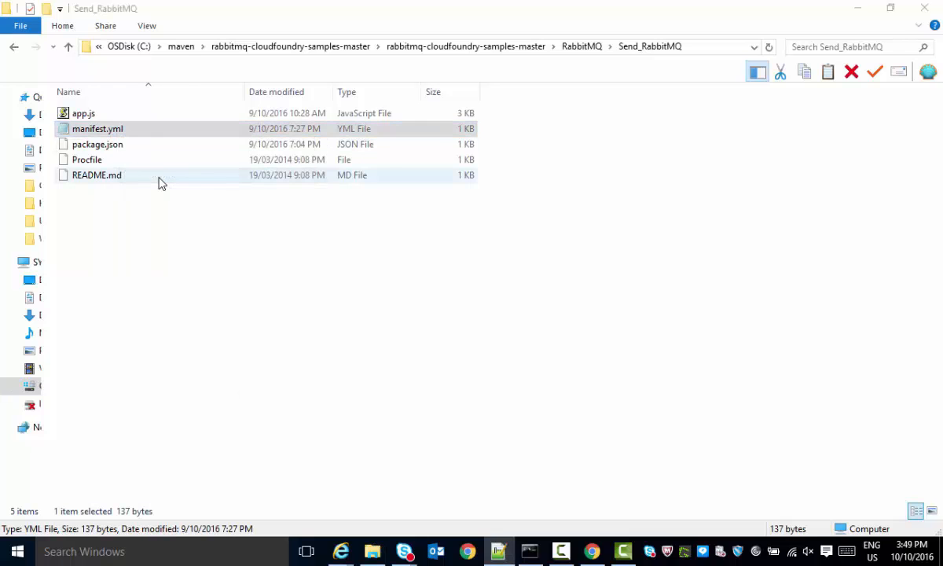
left_click(497, 549)
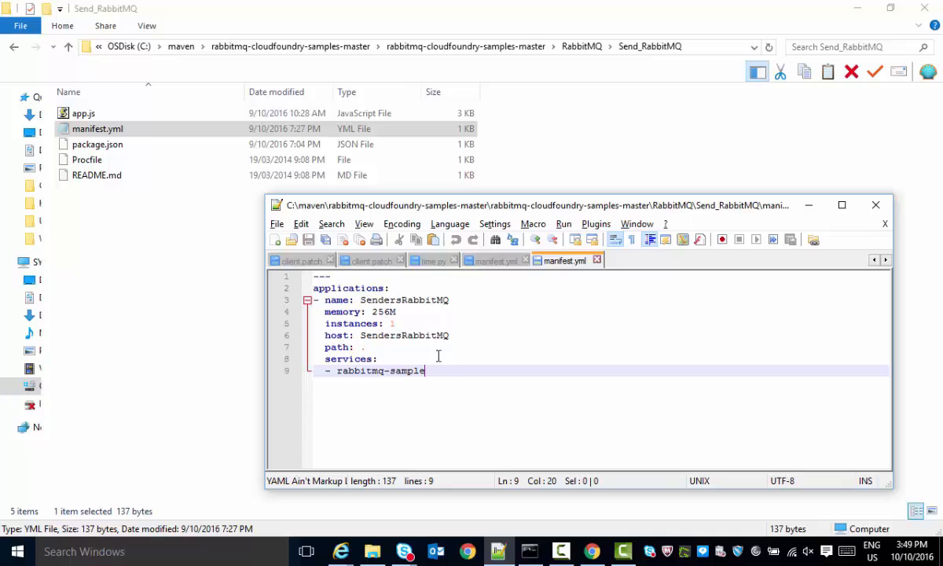
Step: Select the rabbitmq-sample service name on line 9 of manifest.yml, then return to Command Prompt
left_click_drag(421, 374, 330, 374)
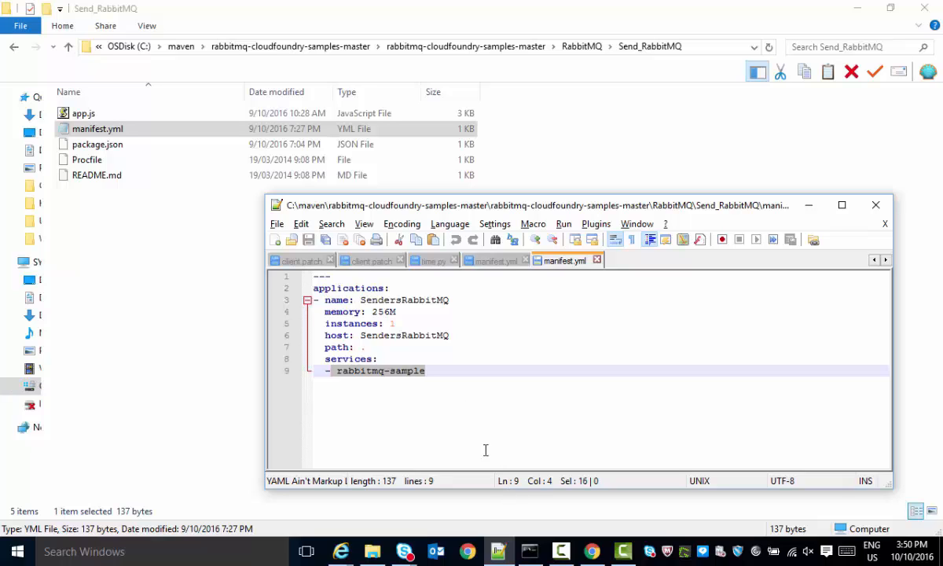
left_click(529, 551)
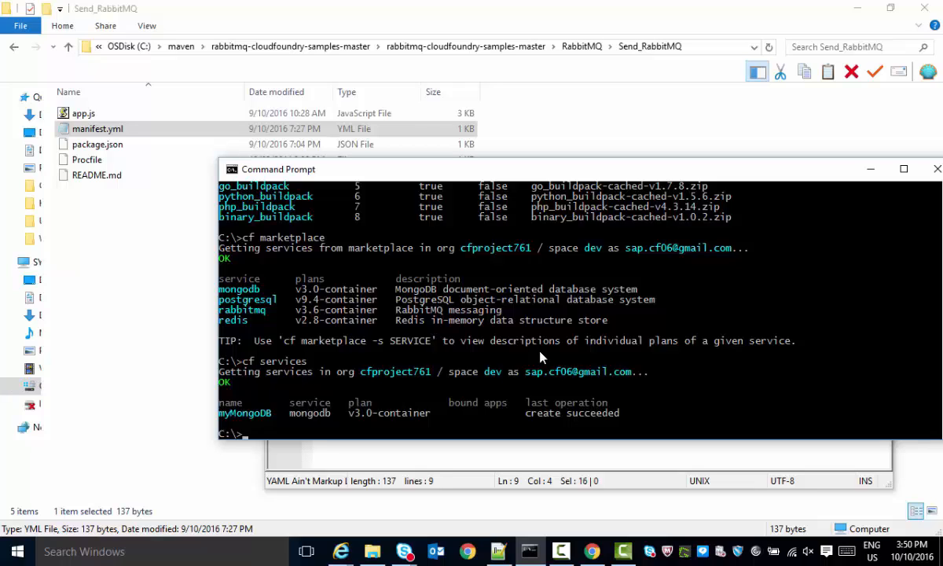
Step: Run cf create-service rabbitmq v3.6-container rabbitmq-sample, pasting the name copied from manifest.yml
type("cf create-service ")
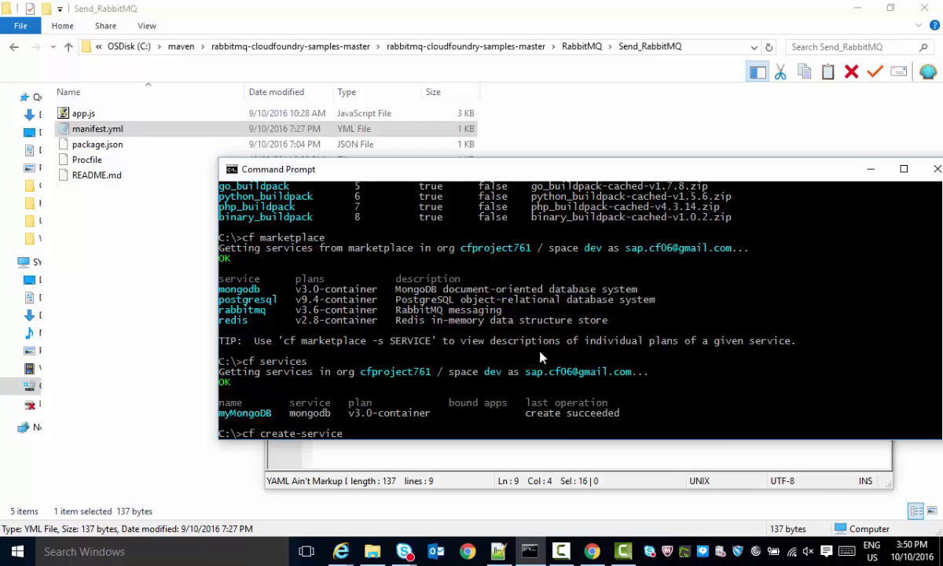
type("rabbitmq v3.6-conta")
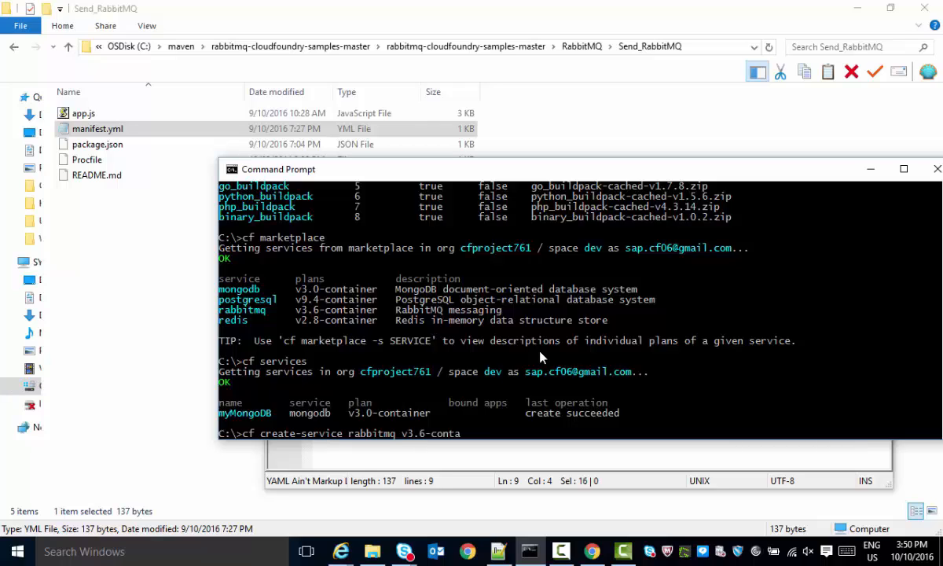
type("iner")
left_click(498, 551)
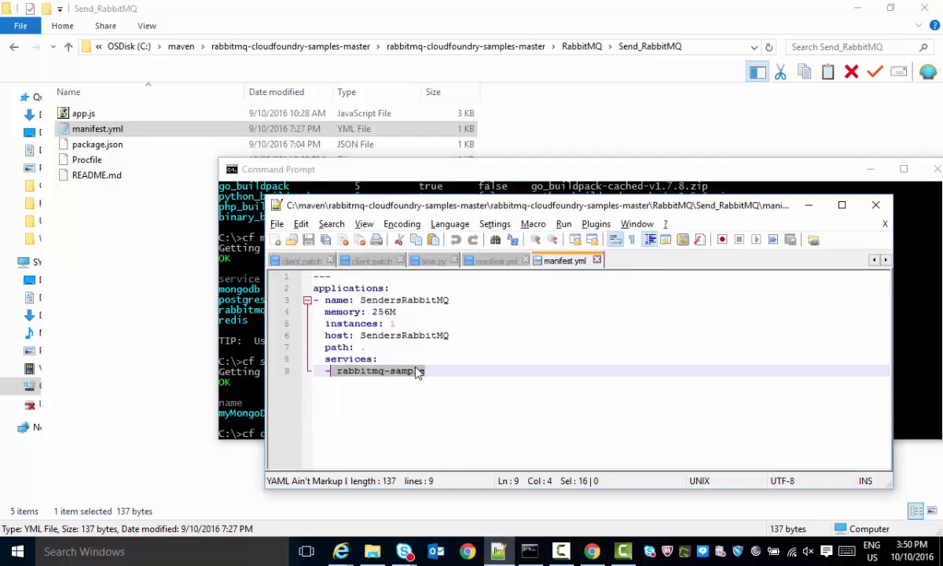
left_click(336, 371)
left_click_drag(337, 371, 425, 371)
key("ctrl+c")
left_click(607, 169)
right_click(568, 408)
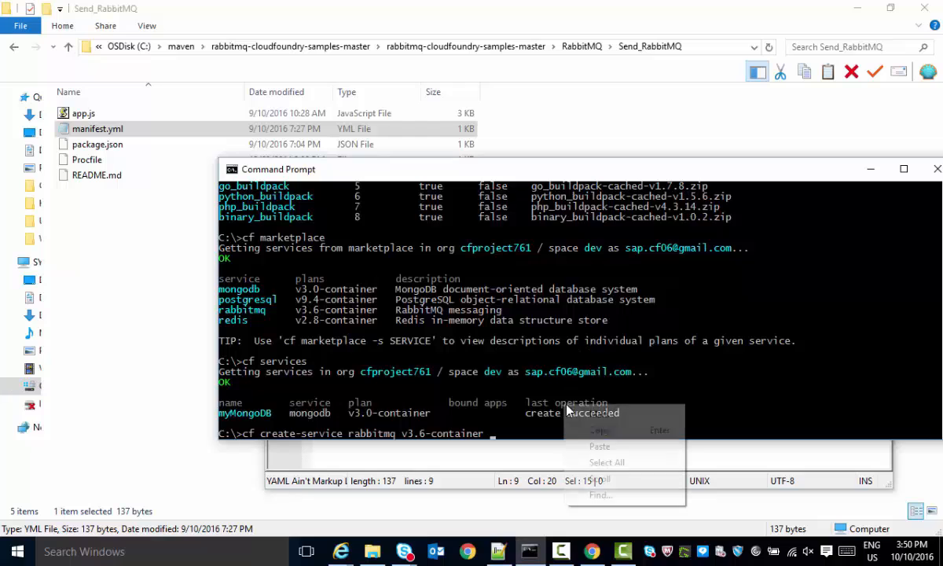
left_click(613, 446)
key("Return")
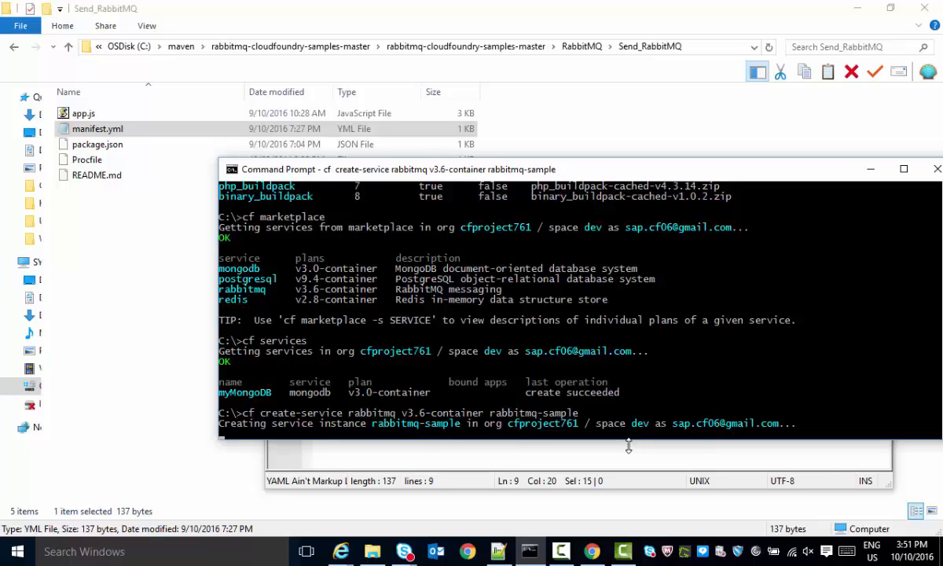
Step: Confirm rabbitmq-sample in the cf services list and copy the Send_RabbitMQ folder path
type("cf services")
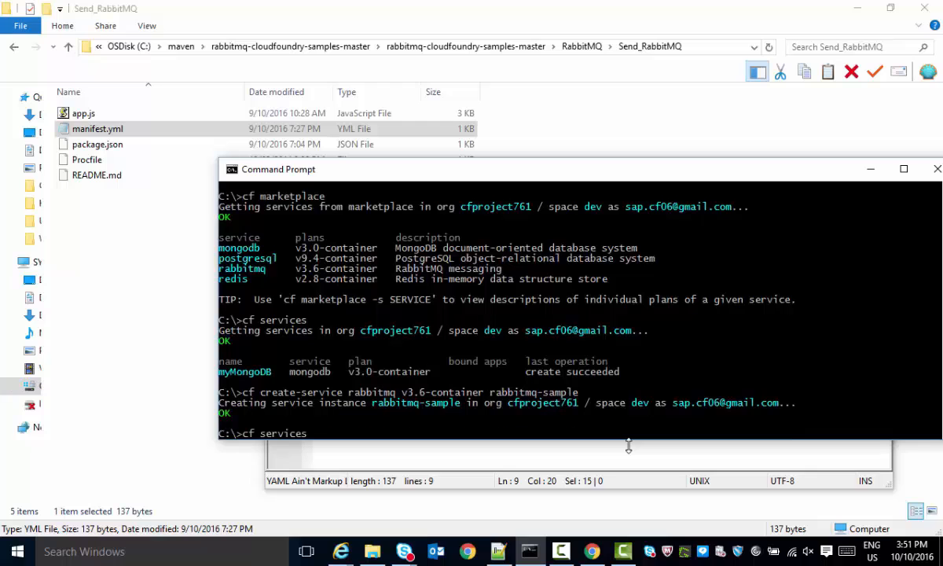
key("Return")
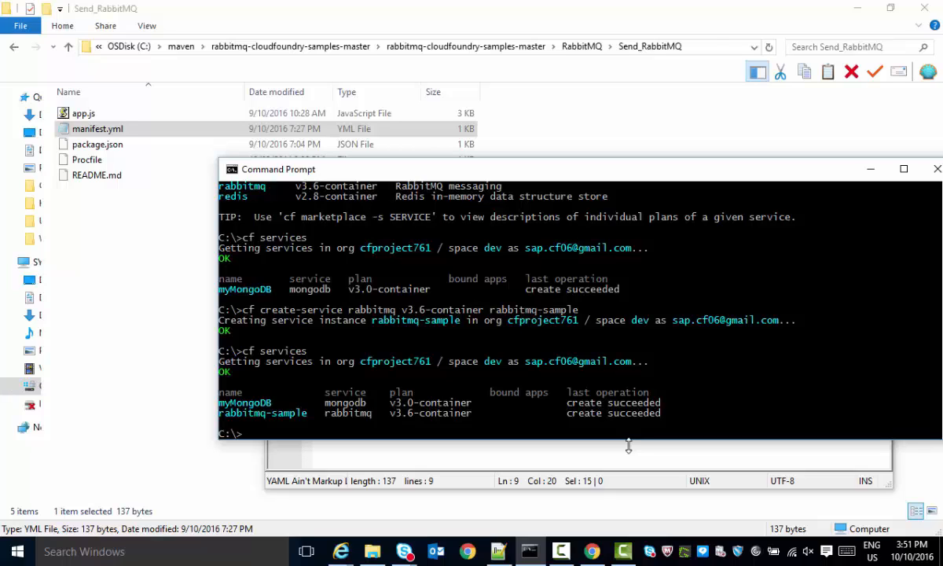
left_click(706, 52)
key("ctrl+c")
key("alt+Tab")
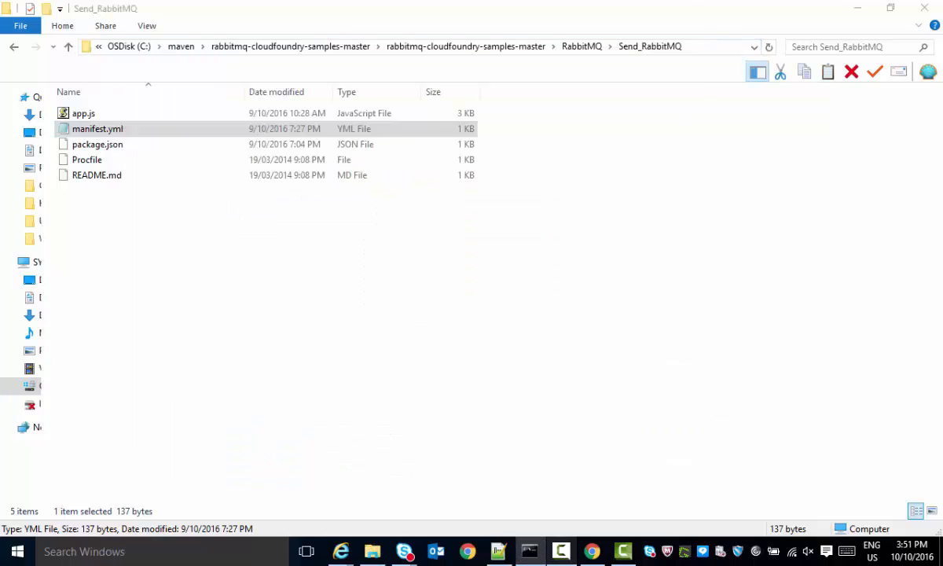
Step: Change the Command Prompt directory to the pasted Send_RabbitMQ folder path
left_click(529, 551)
right_click(532, 430)
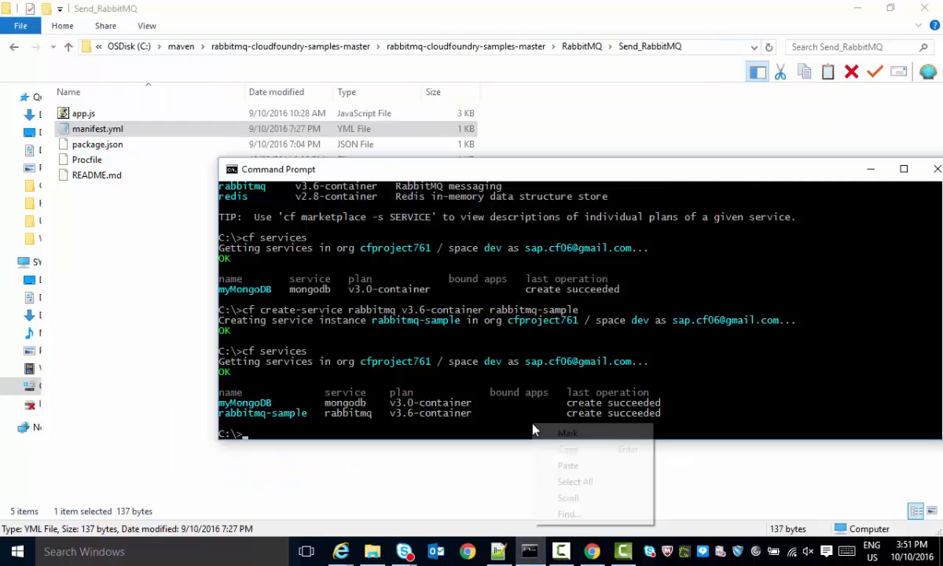
left_click(518, 422)
type("cd")
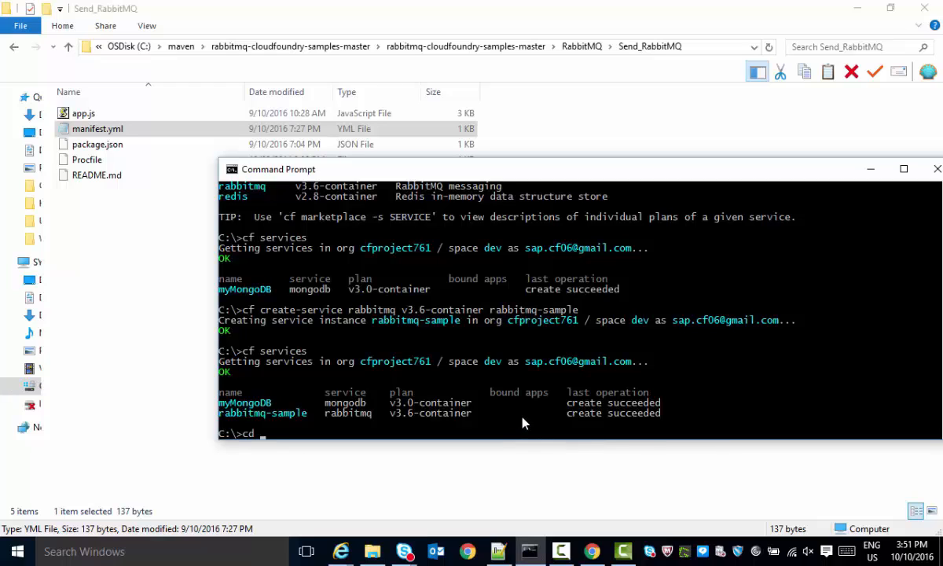
right_click(522, 422)
left_click(574, 453)
key("Return")
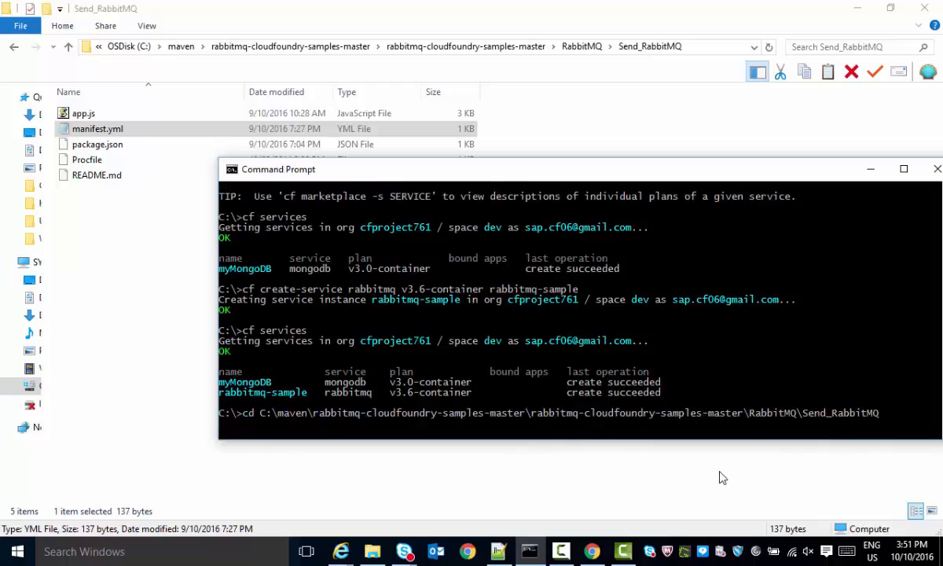
Step: Run cf push from Send_RabbitMQ, which fails because host SendersRabbitMQ is already taken
type("cf push")
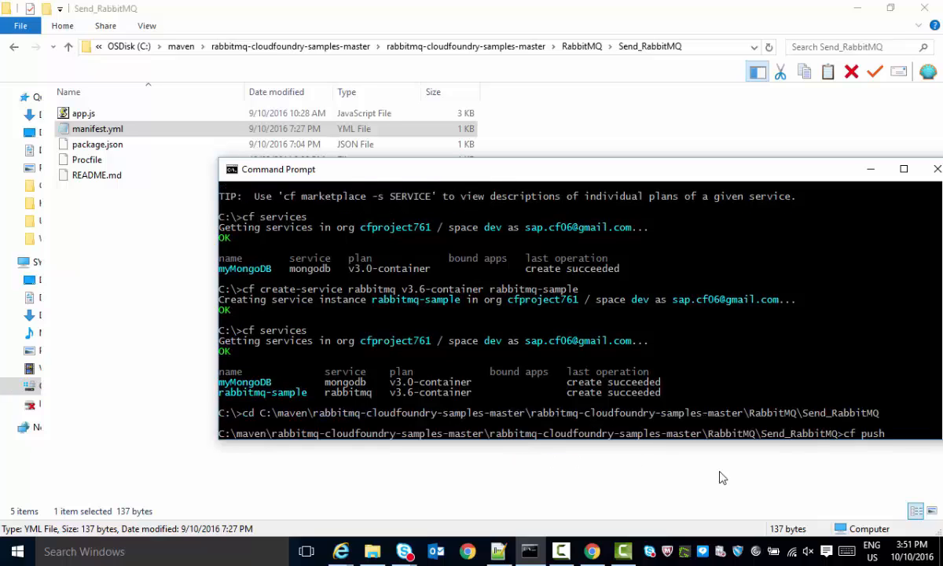
key("Return")
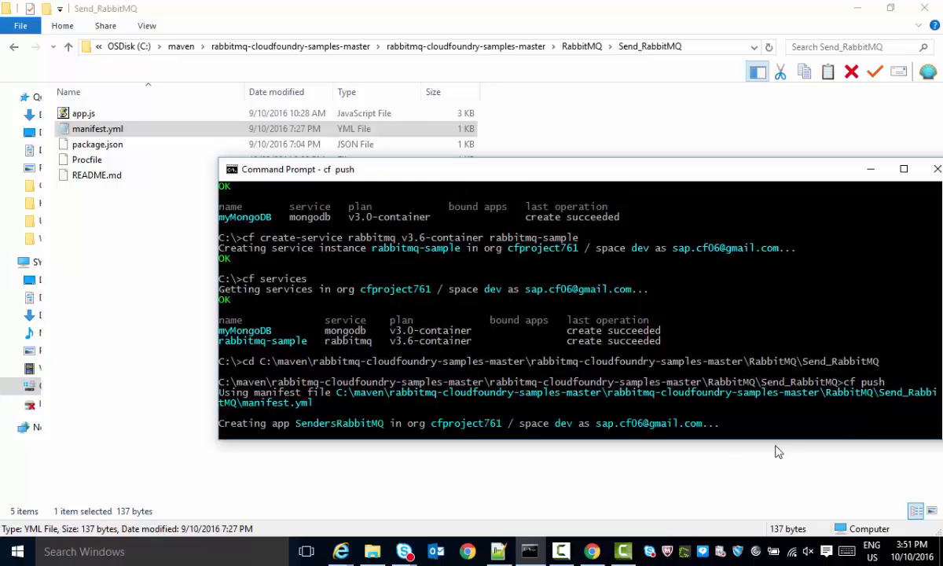
left_click_drag(746, 174, 678, 199)
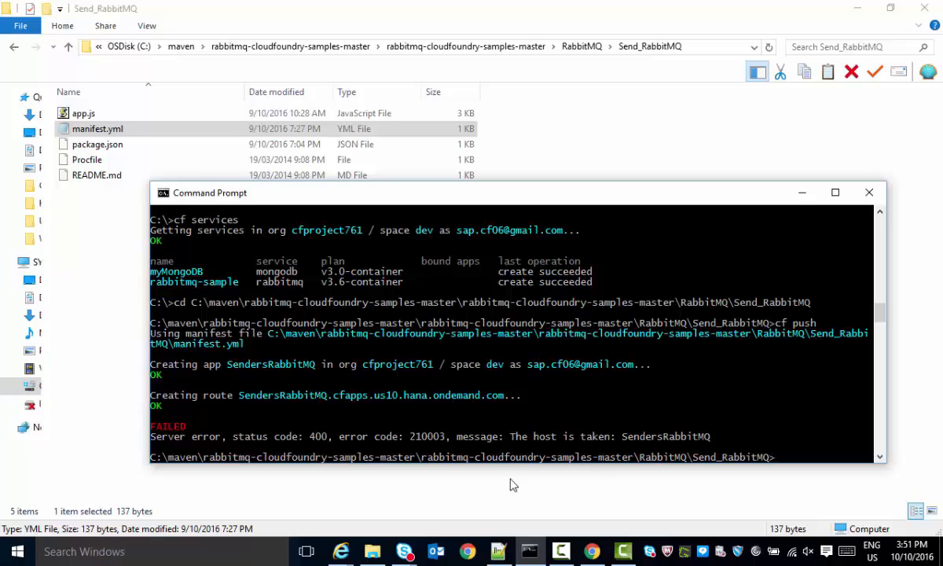
left_click(498, 550)
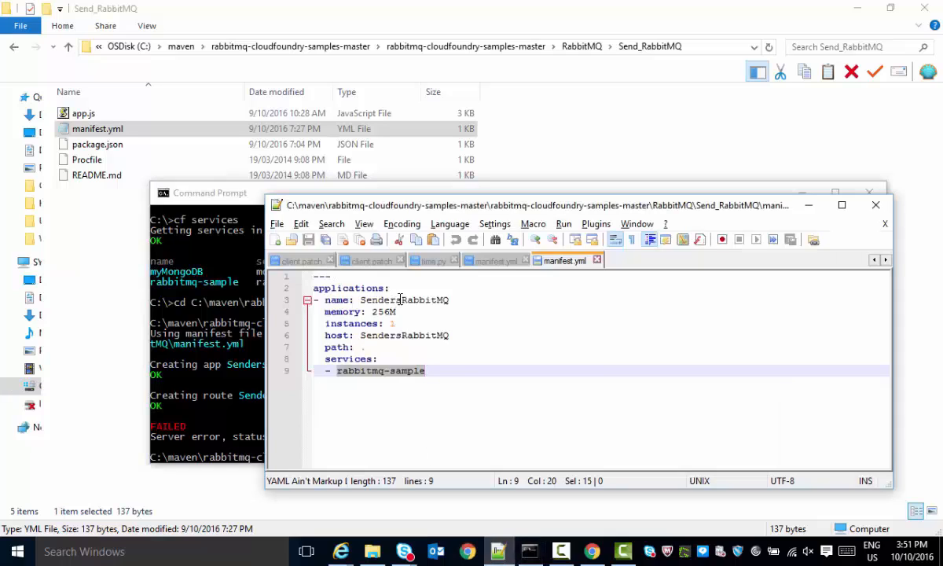
left_click(400, 299)
Step: Change the sender manifest's name and host to Senders1RabbitMQ
type("1")
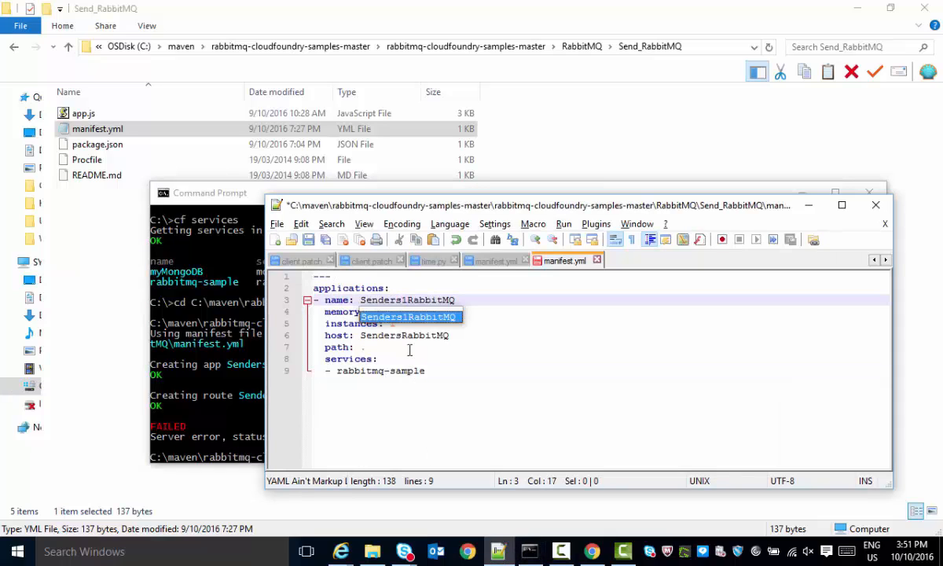
left_click(402, 334)
type("1")
left_click(424, 372)
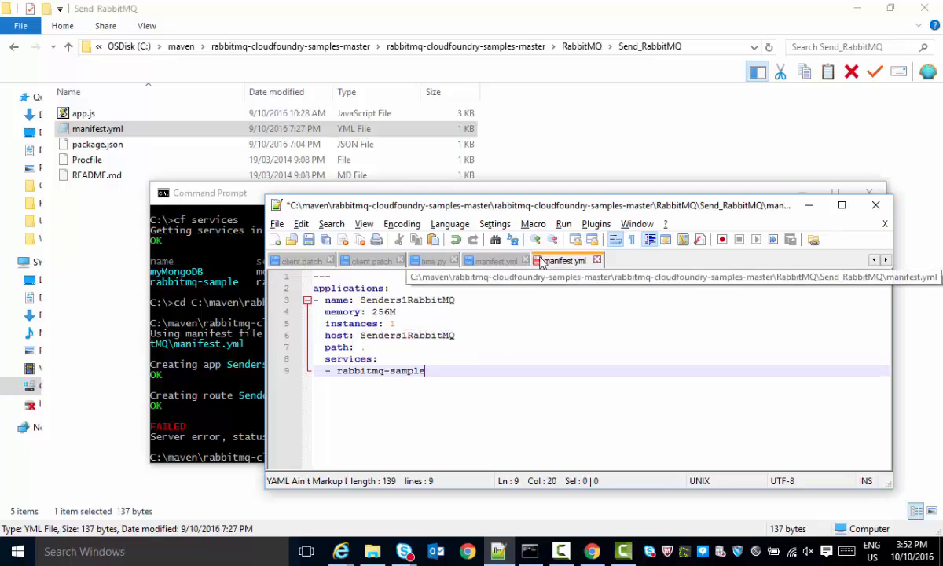
Step: Change the receiver manifest's name and host to Receivers1RabbitMQ and save the manifests
left_click(494, 262)
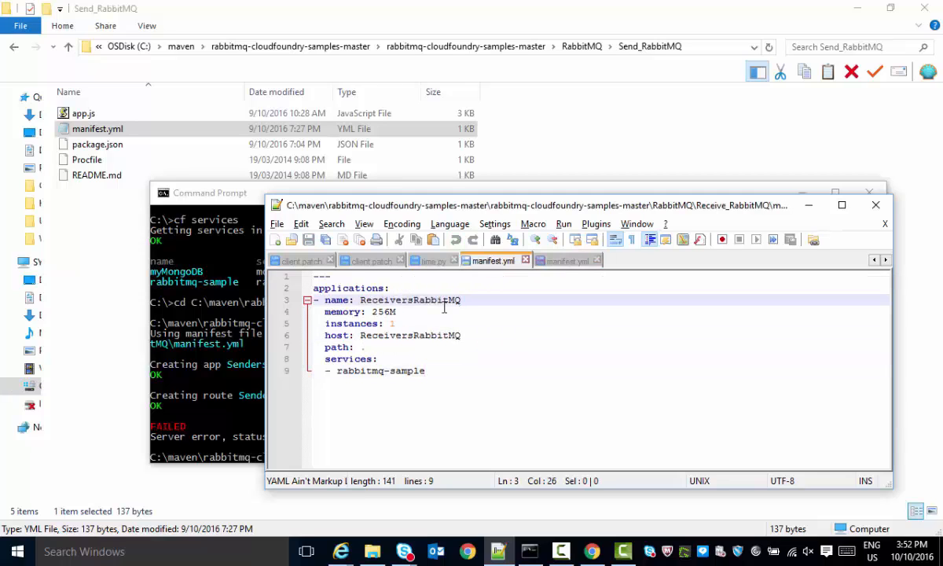
left_click(414, 301)
type("1")
left_click(413, 336)
type("1")
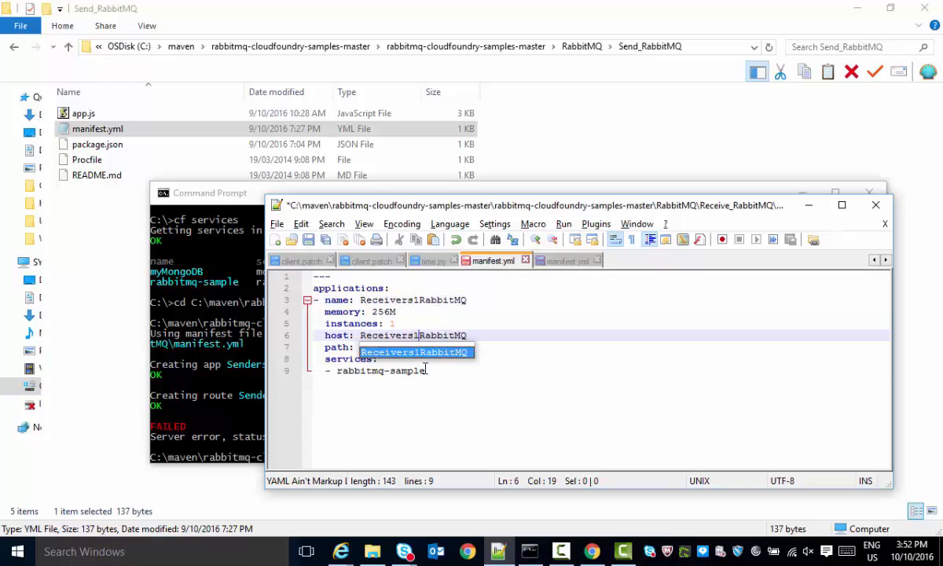
left_click(442, 390)
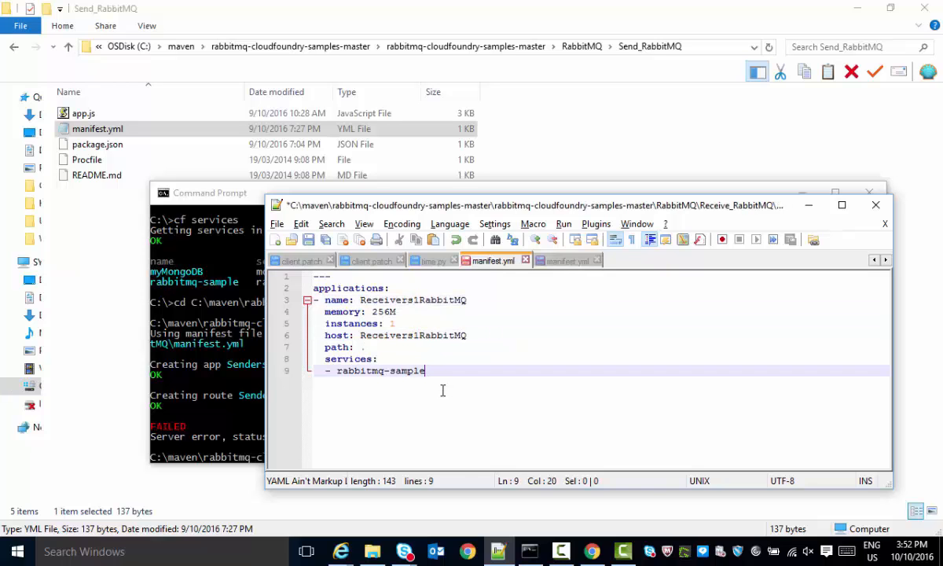
left_click(560, 261)
key("ctrl+s")
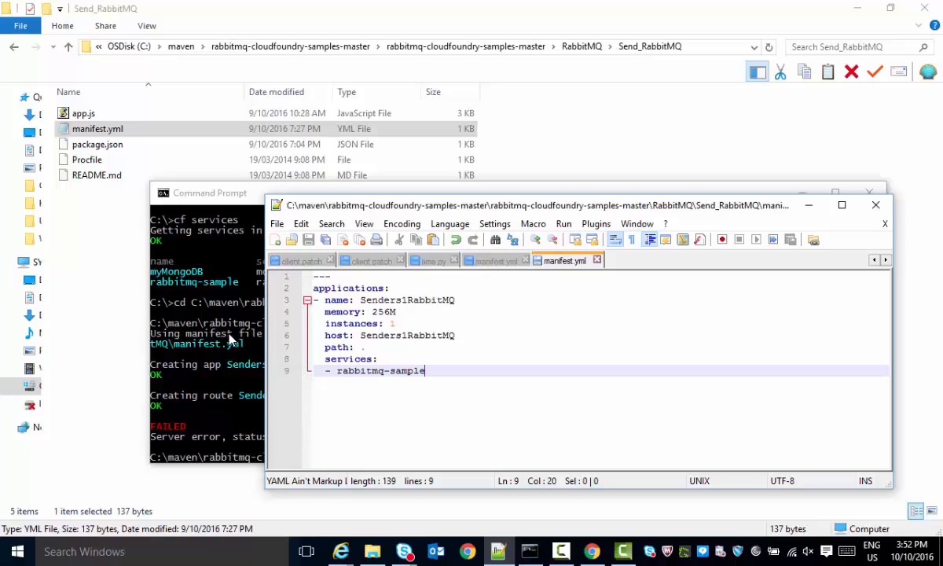
left_click(214, 312)
Step: Push the renamed Senders1RabbitMQ app again with cf push
type("cf push")
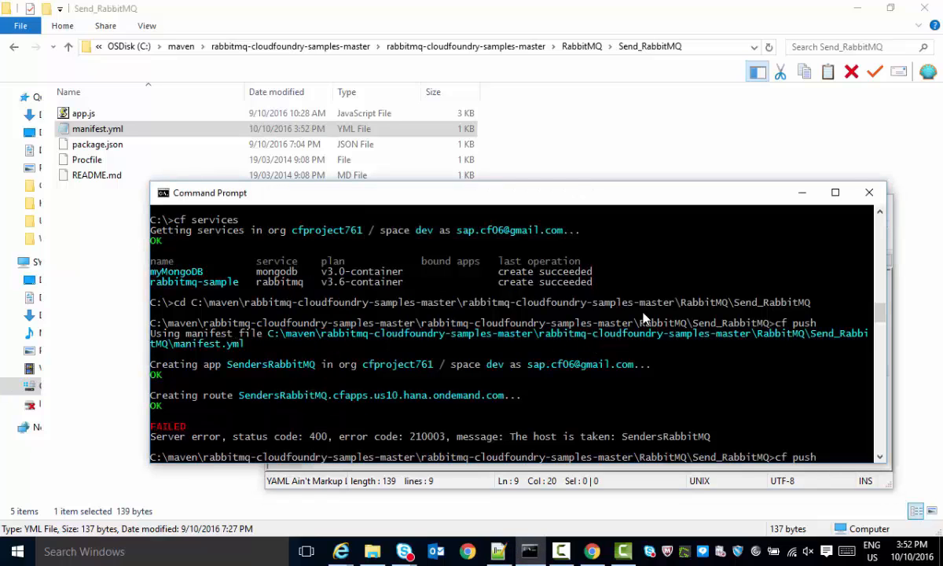
key("Return")
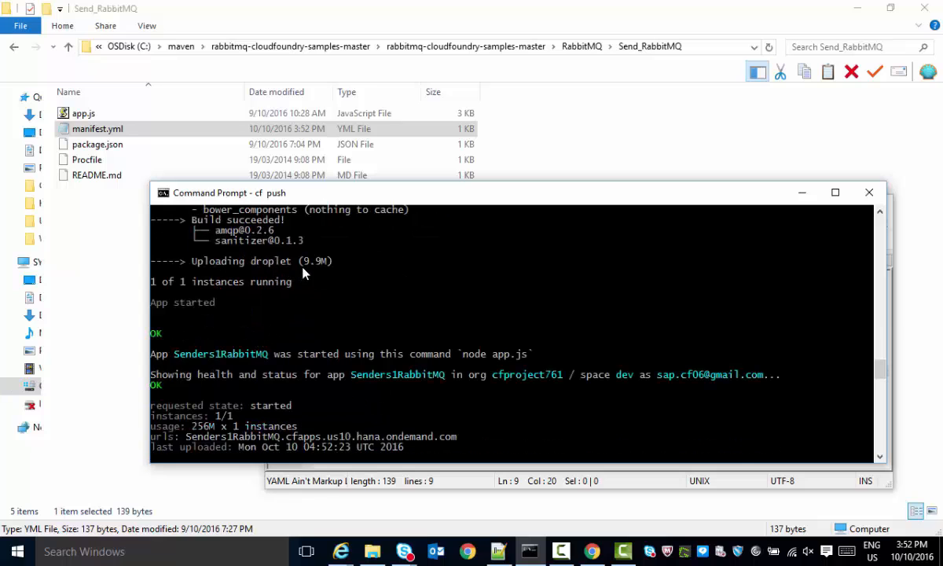
scroll(672, 304, "up", 2)
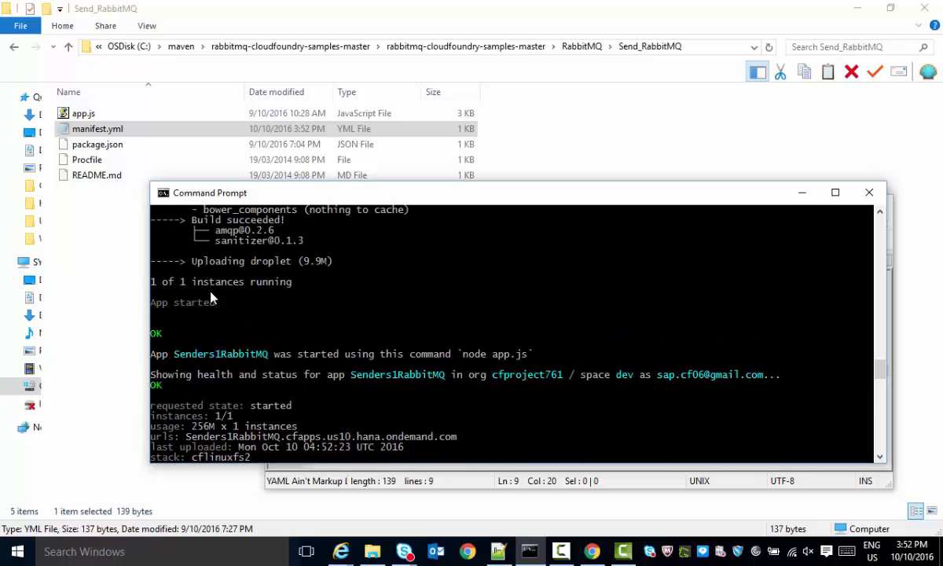
scroll(259, 306, "down", 4)
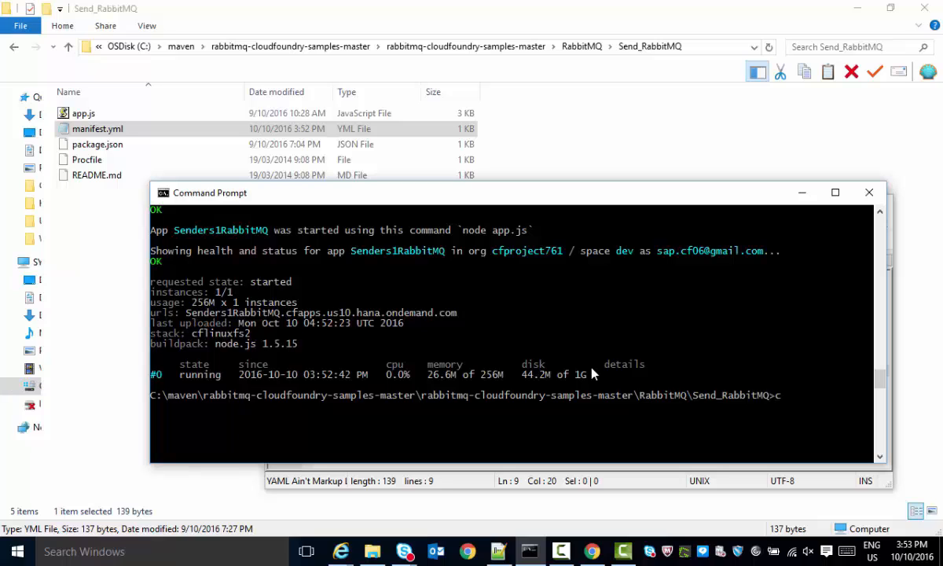
Step: Confirm via cf apps that Senders1RabbitMQ is started, then cd.. up to the RabbitMQ folder
type("cf apps")
key("Return")
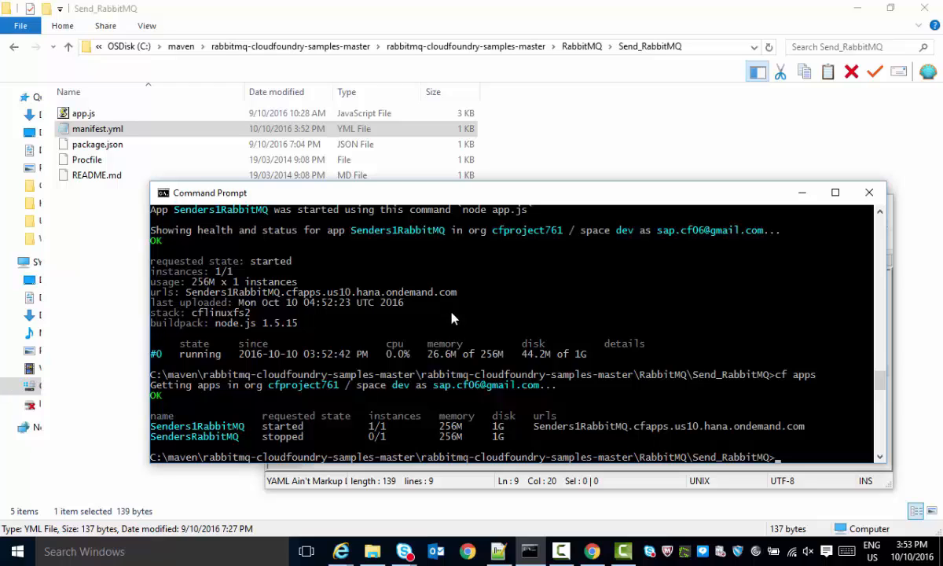
scroll(451, 318, "down", 1)
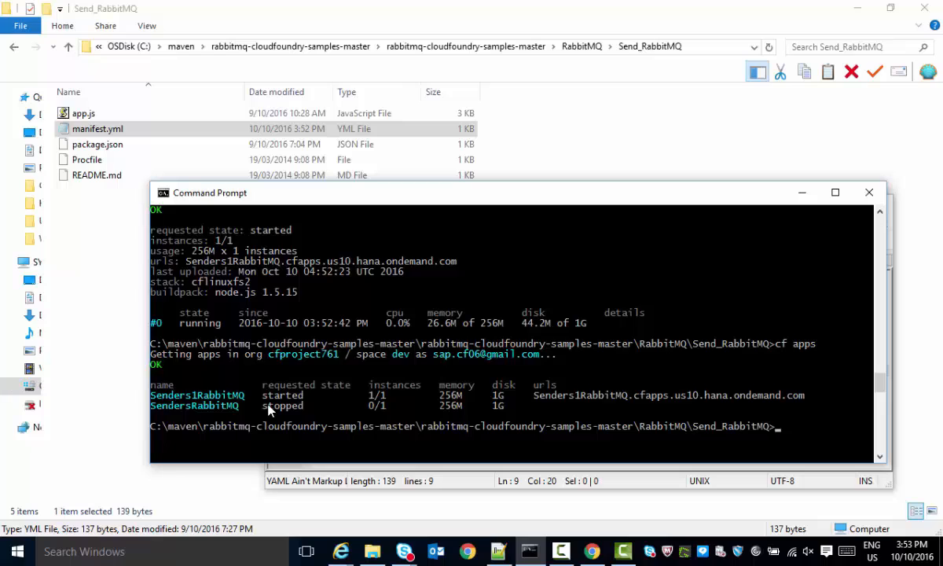
type("cd..")
key("Return")
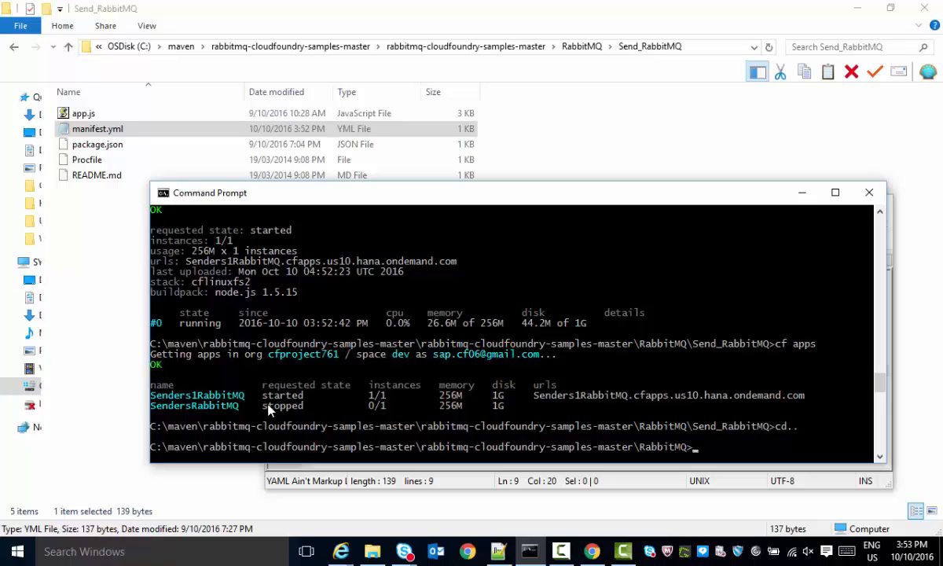
Step: Change into the Receive_RabbitMQ folder and push the receiver app with cf push
type("cd Re*")
key("Return")
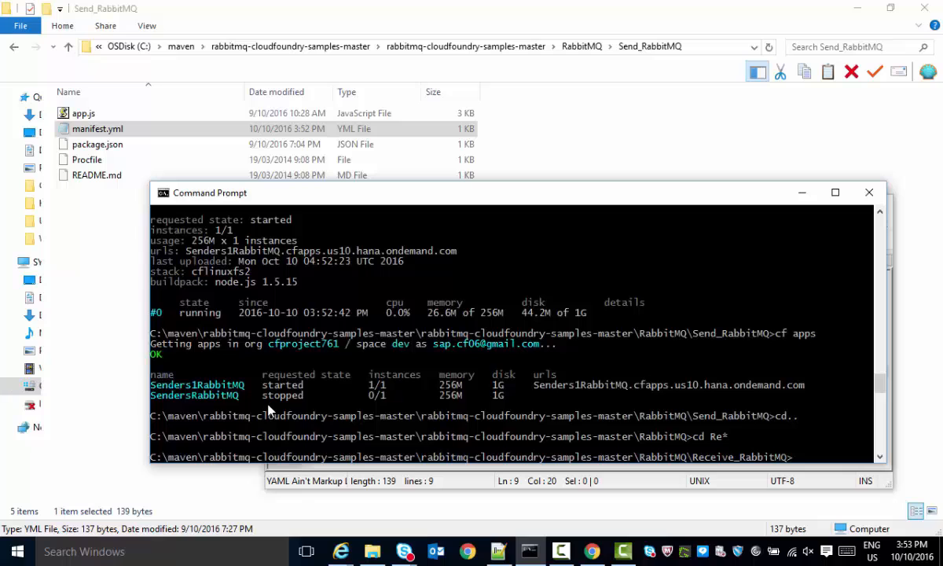
type("cf push")
key("Return")
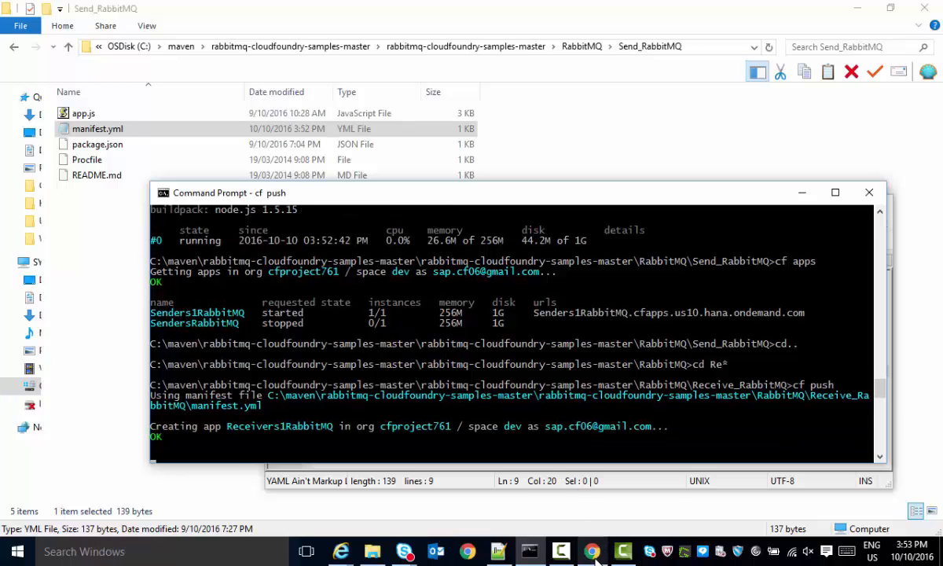
Step: Switch to the Chrome browser window while the upload finishes
mouse_move(593, 554)
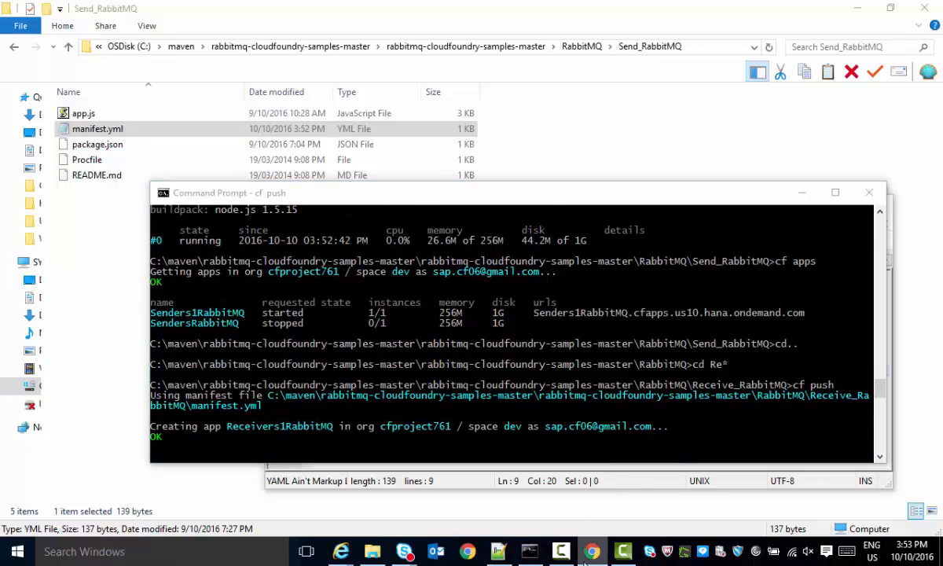
key("alt+Tab")
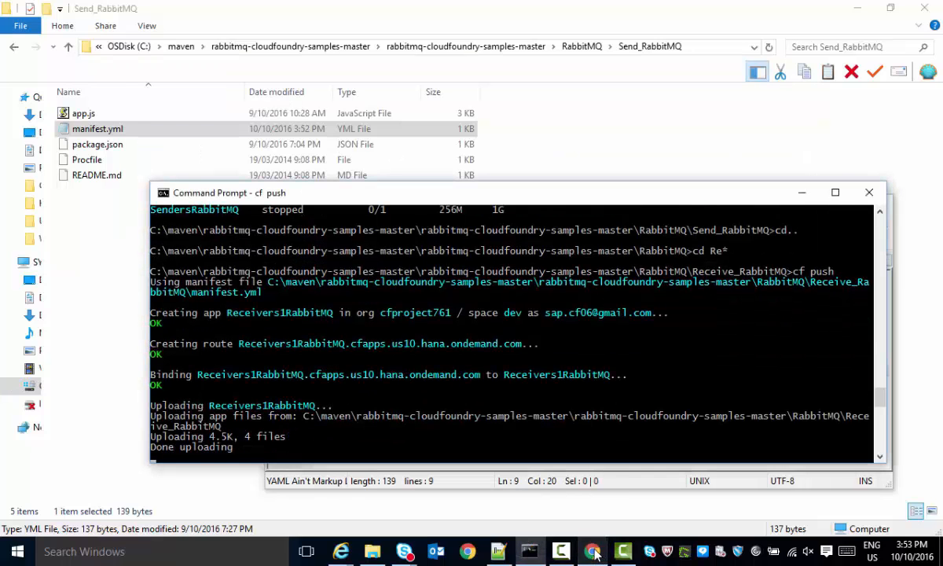
key("alt+Tab")
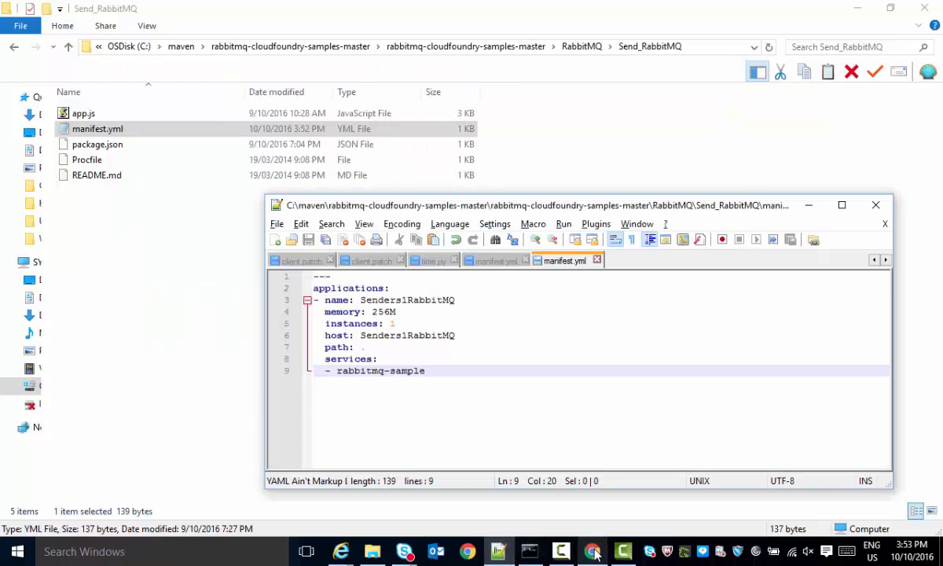
left_click(592, 551)
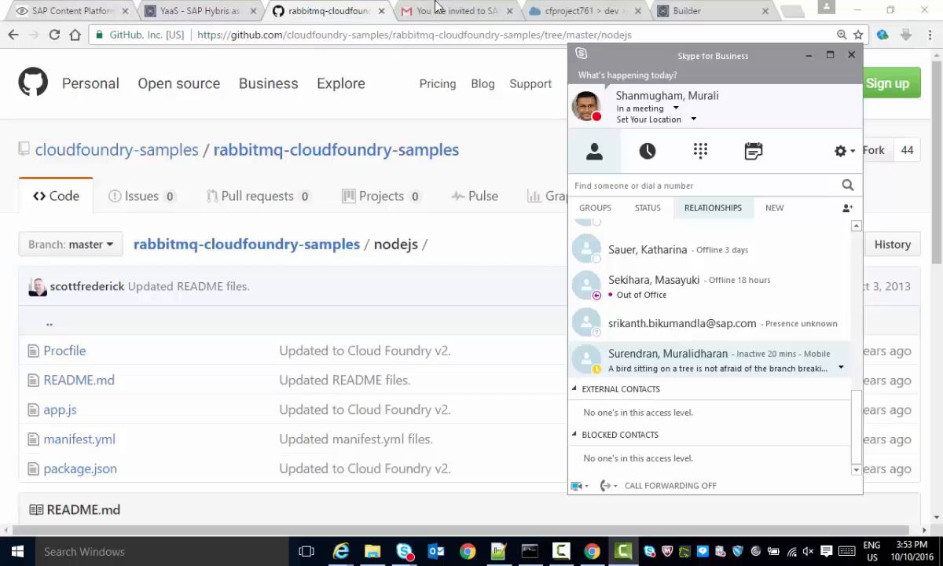
Step: Delete the stopped SendersRabbitMQ app from the dev space's Applications list
left_click(566, 11)
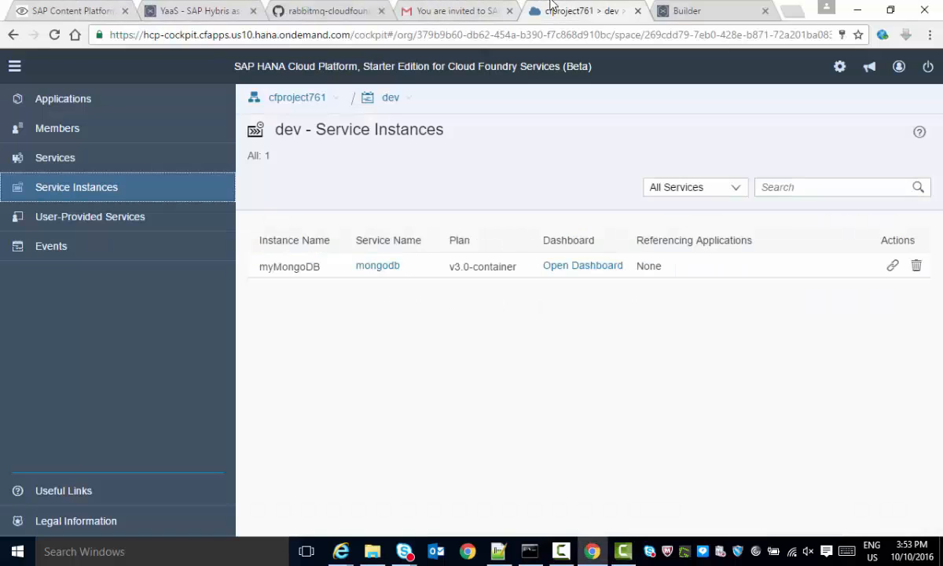
left_click(66, 100)
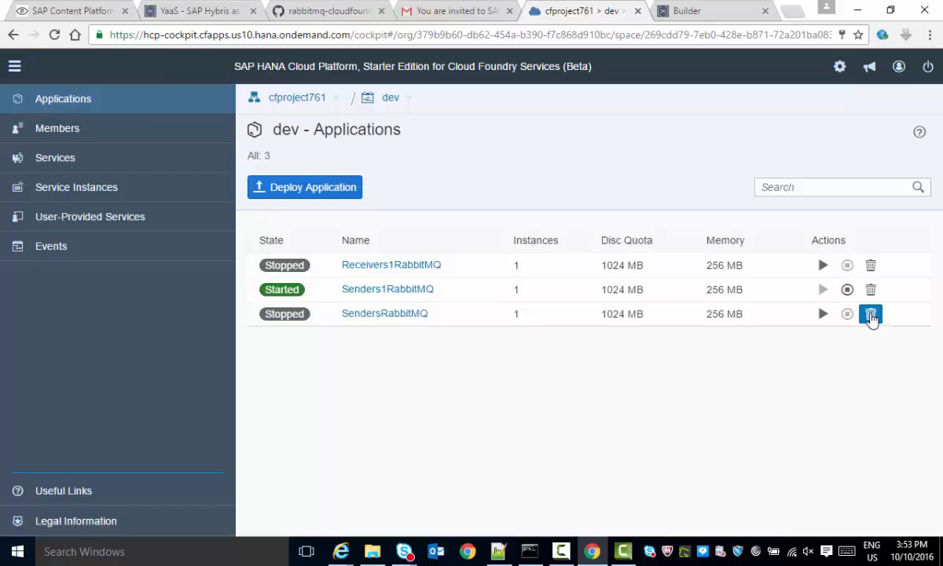
left_click(871, 314)
left_click(602, 326)
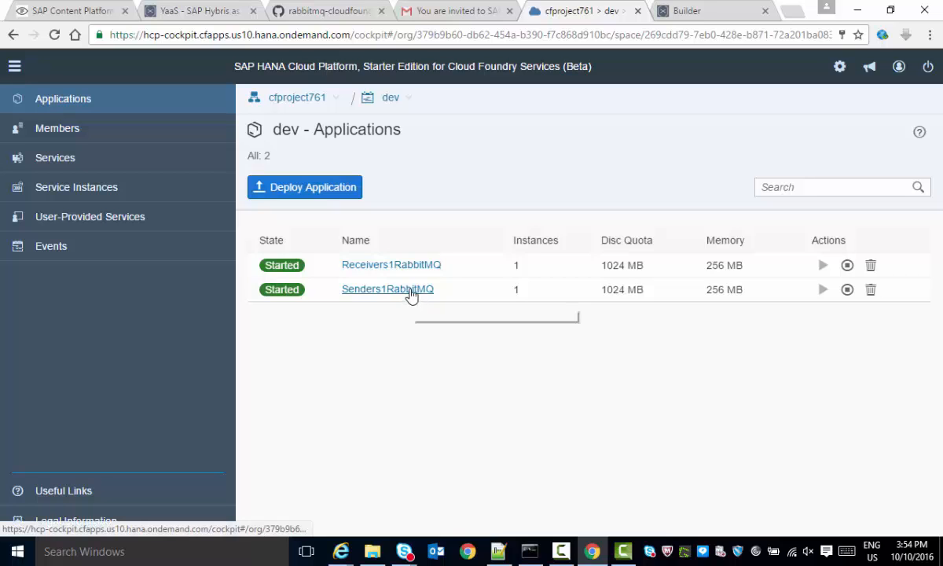
Step: Open the Senders1RabbitMQ overview and scale it up to two instances
left_click(408, 291)
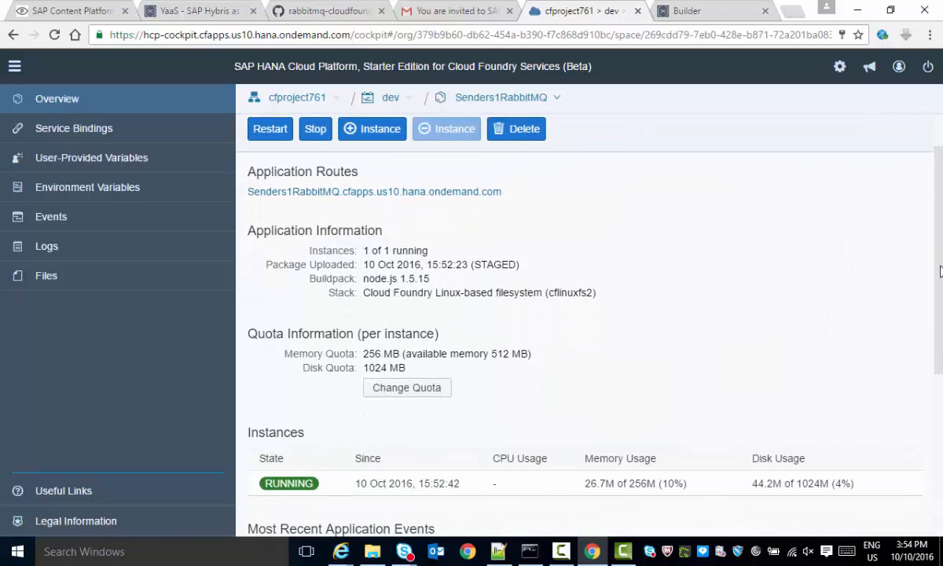
left_click_drag(938, 270, 938, 397)
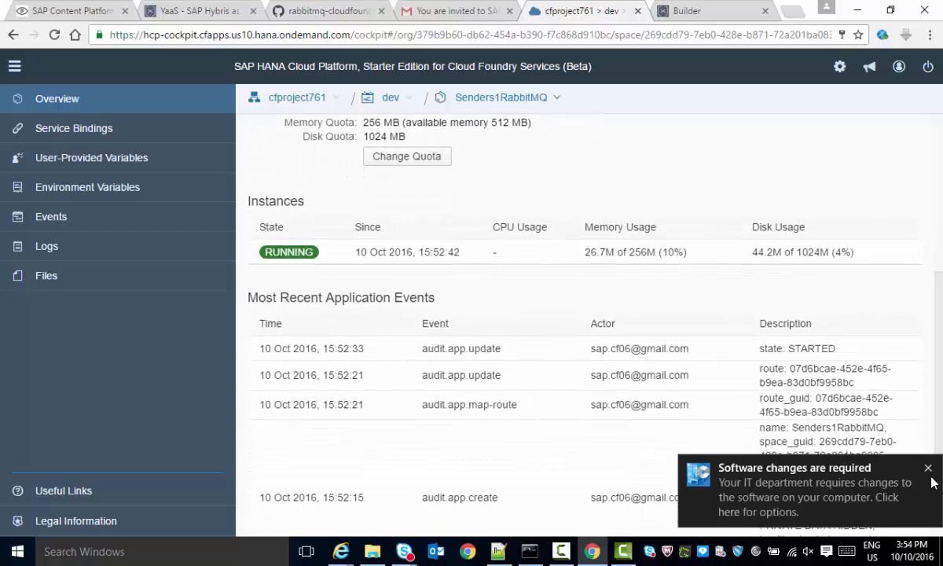
scroll(927, 153, "up", 5)
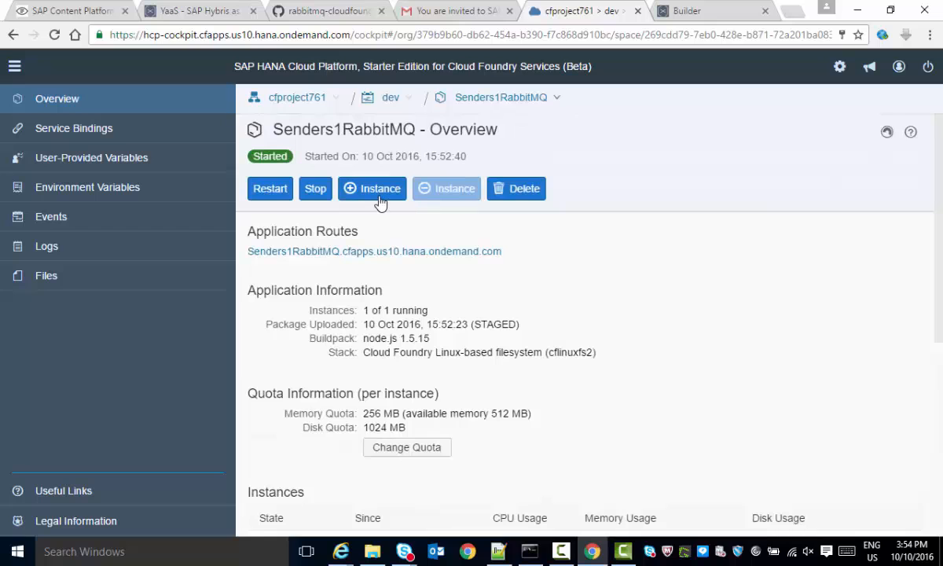
left_click(358, 189)
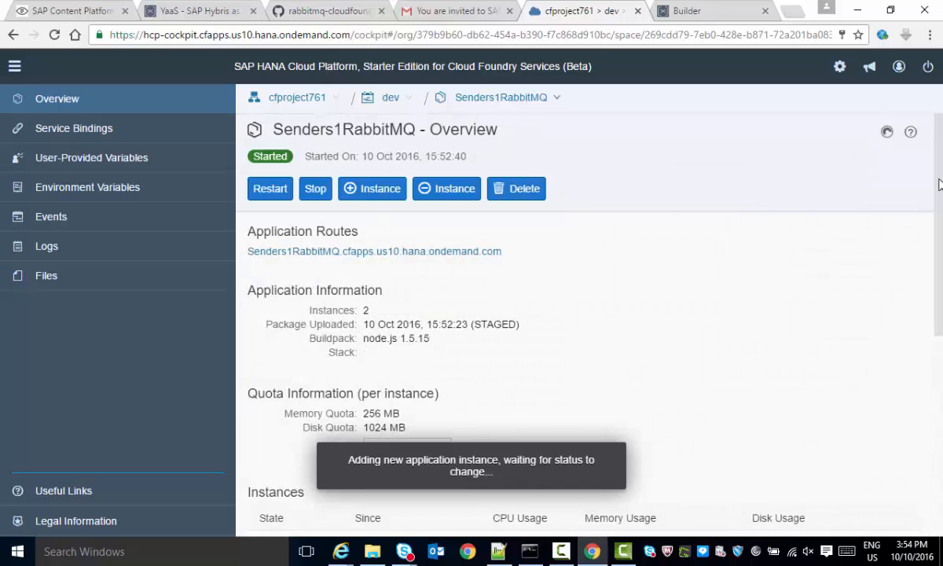
Step: Scale Senders1RabbitMQ back to one instance and review its service bindings
scroll(938, 224, "down", 1)
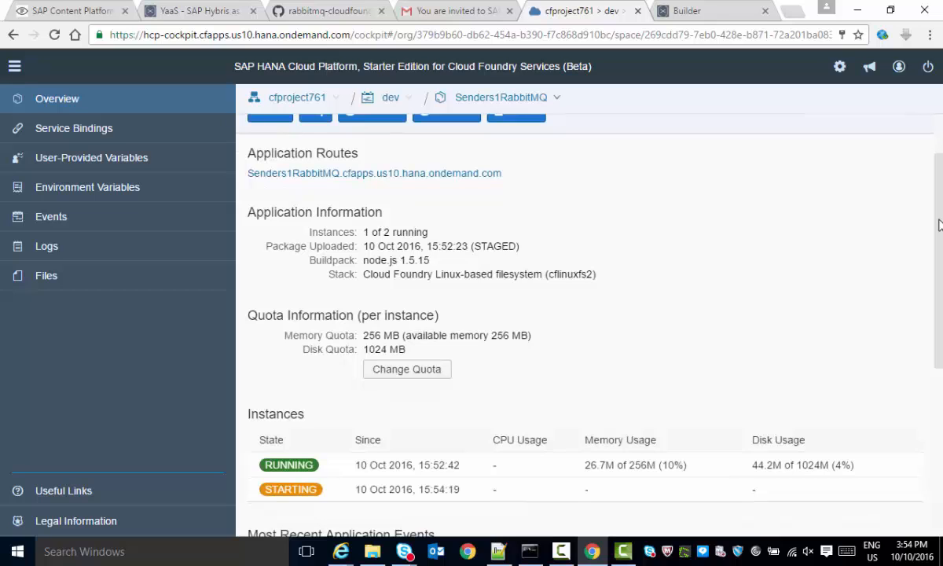
left_click_drag(938, 225, 940, 301)
scroll(698, 213, "up", 3)
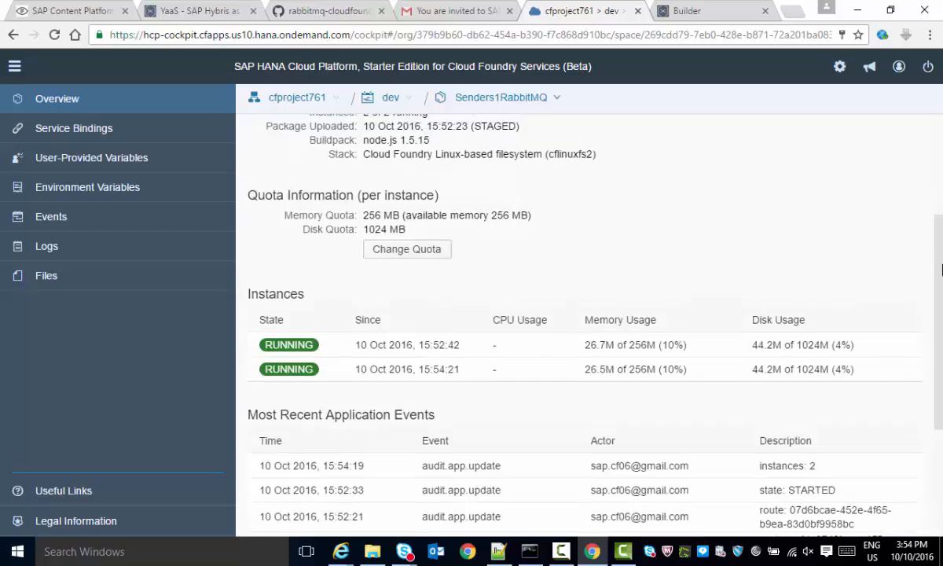
left_click(456, 191)
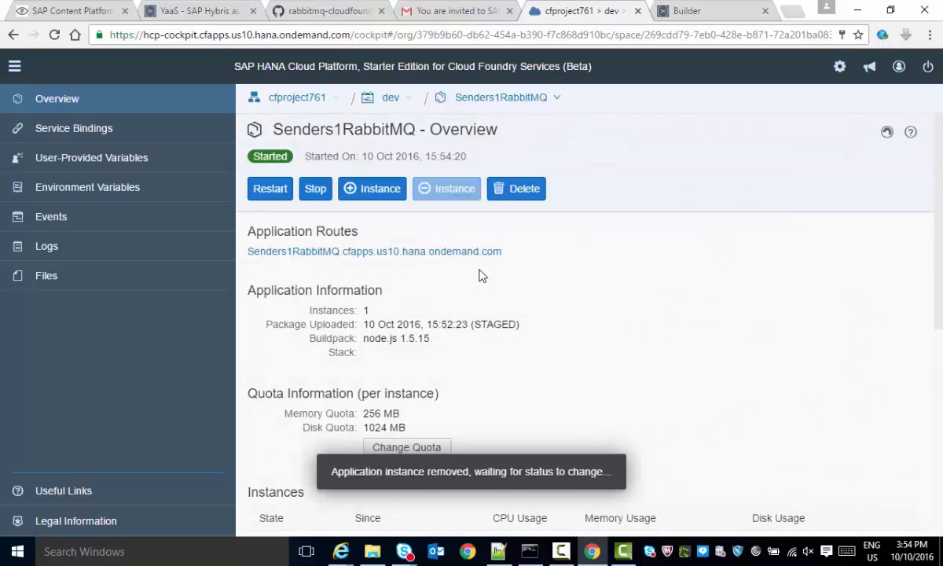
left_click(72, 138)
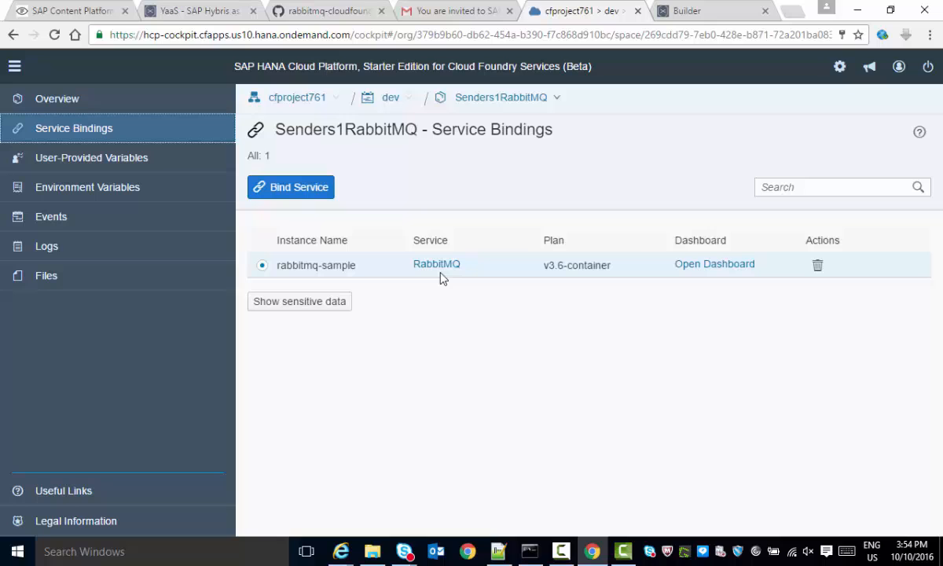
left_click(87, 105)
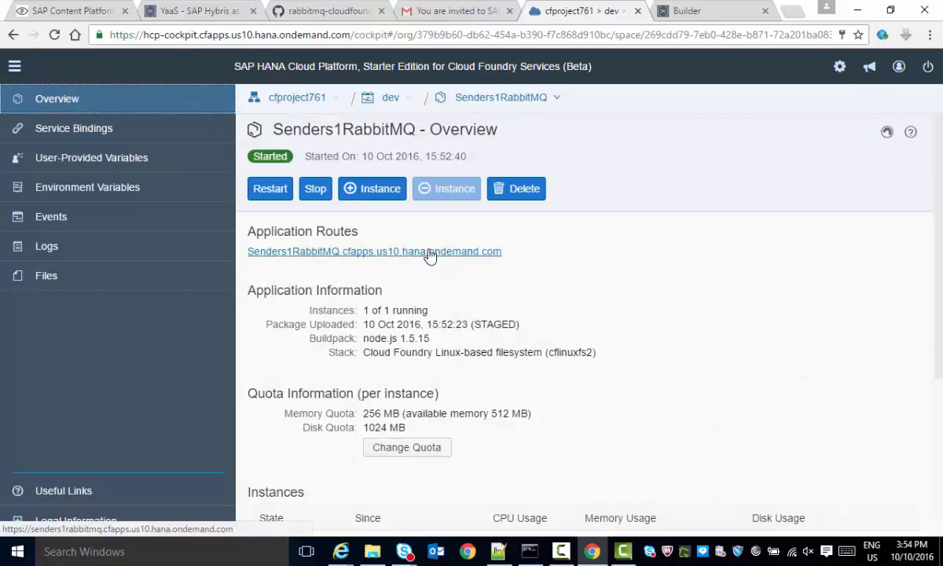
Step: Open the Senders1RabbitMQ route page and submit the messages 'Red' and 'Blue'
left_click(429, 253)
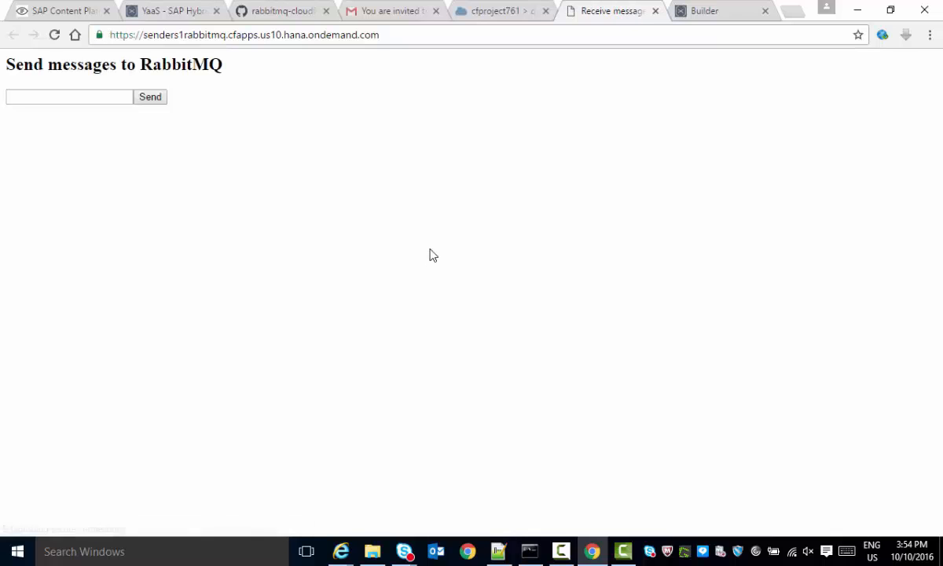
left_click(58, 92)
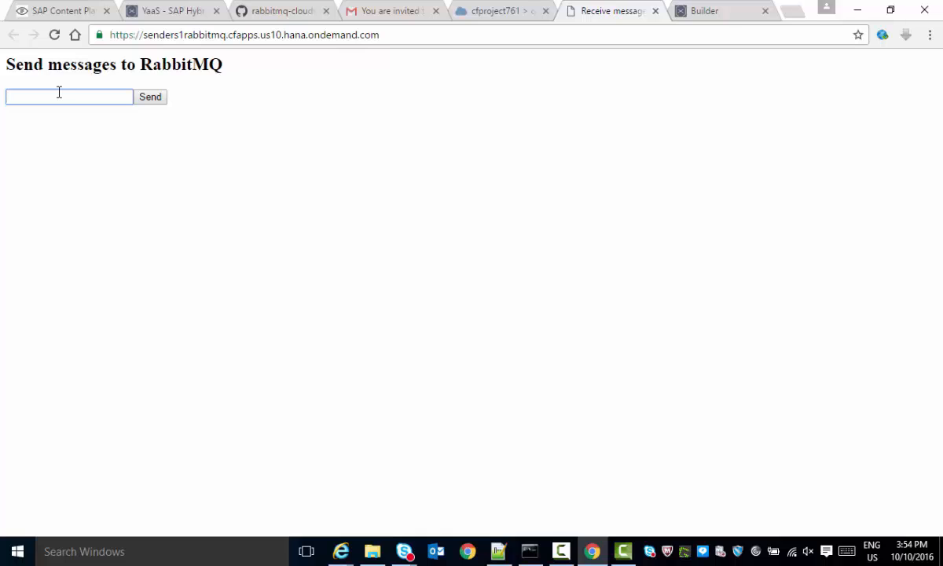
type("Red")
left_click(154, 98)
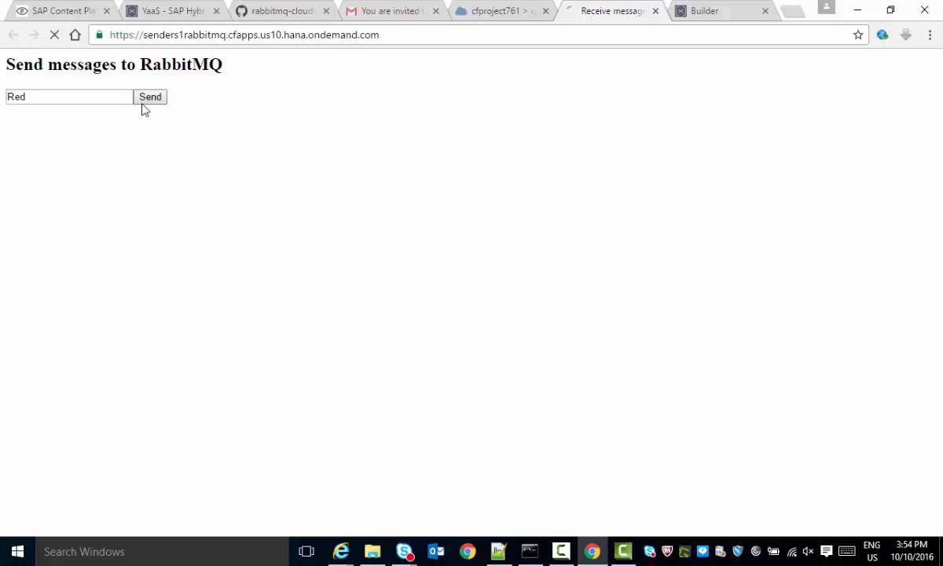
left_click(82, 99)
type("Blue")
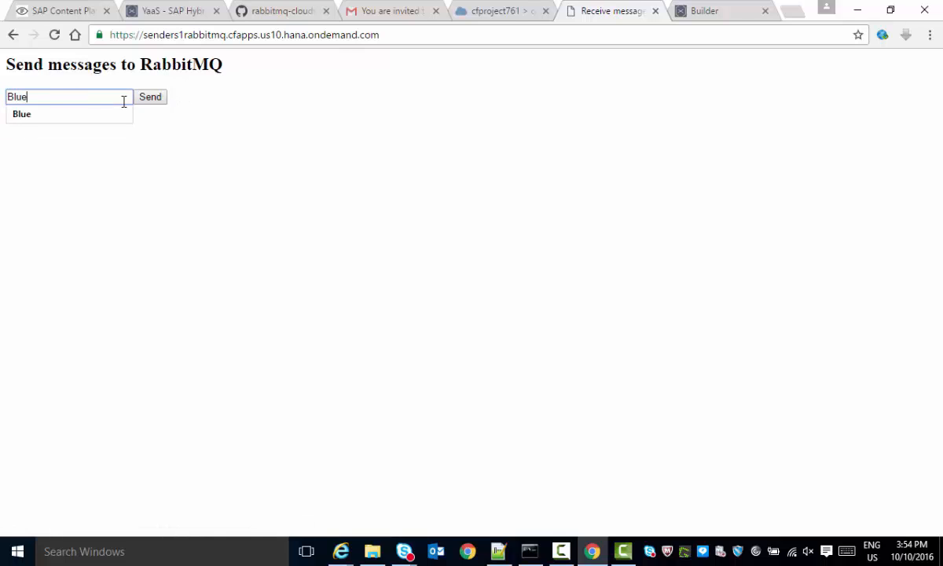
left_click(154, 101)
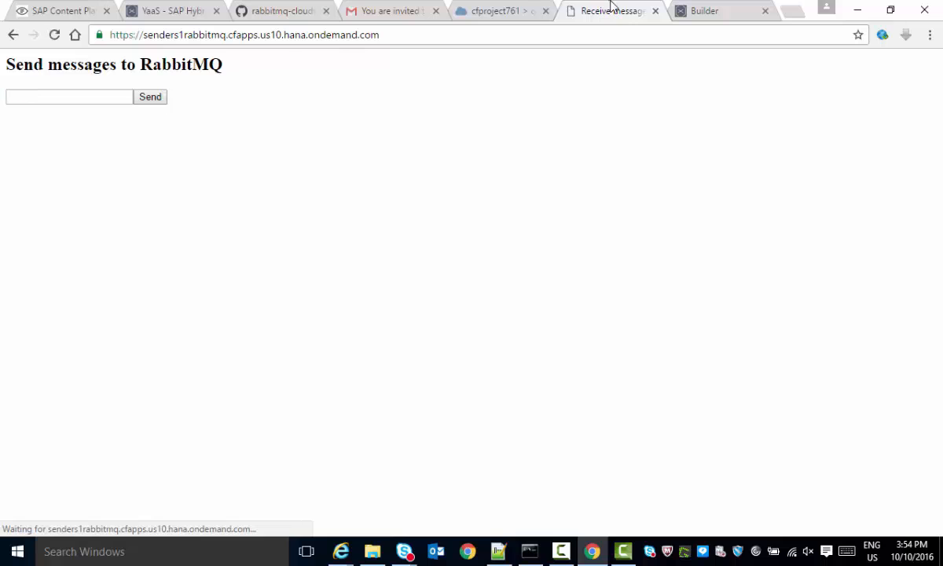
Step: Close the sender web page and switch to the Receivers1RabbitMQ app's overview in the cockpit
left_click(654, 11)
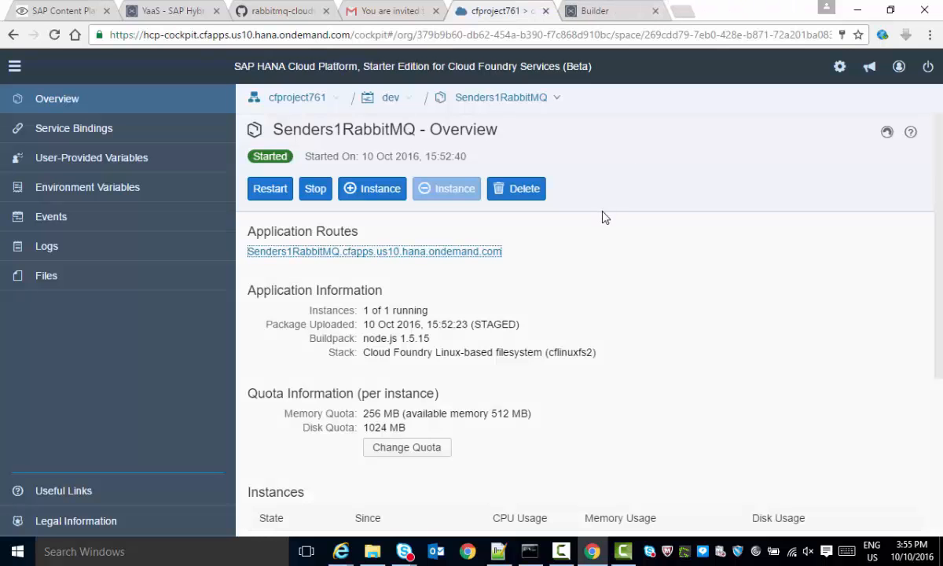
left_click(556, 97)
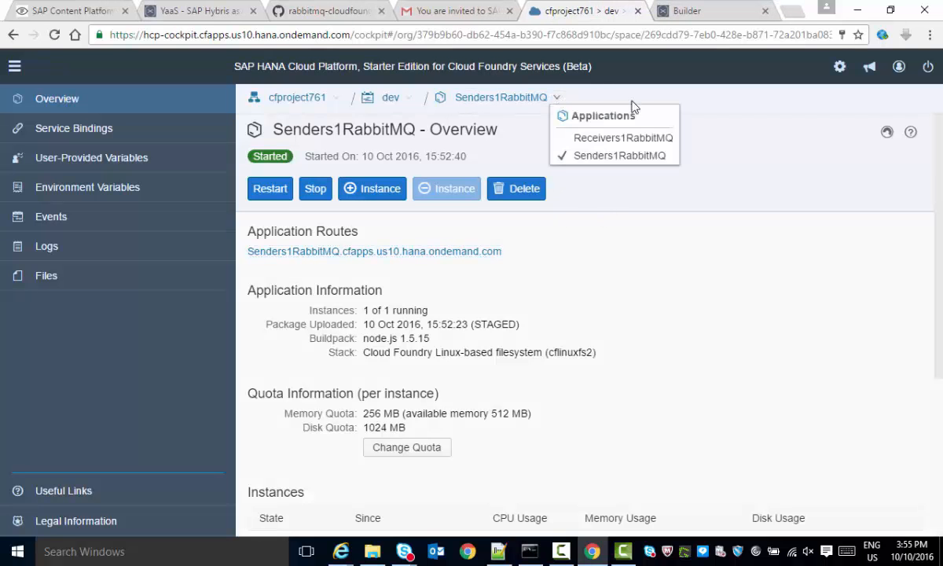
left_click(622, 139)
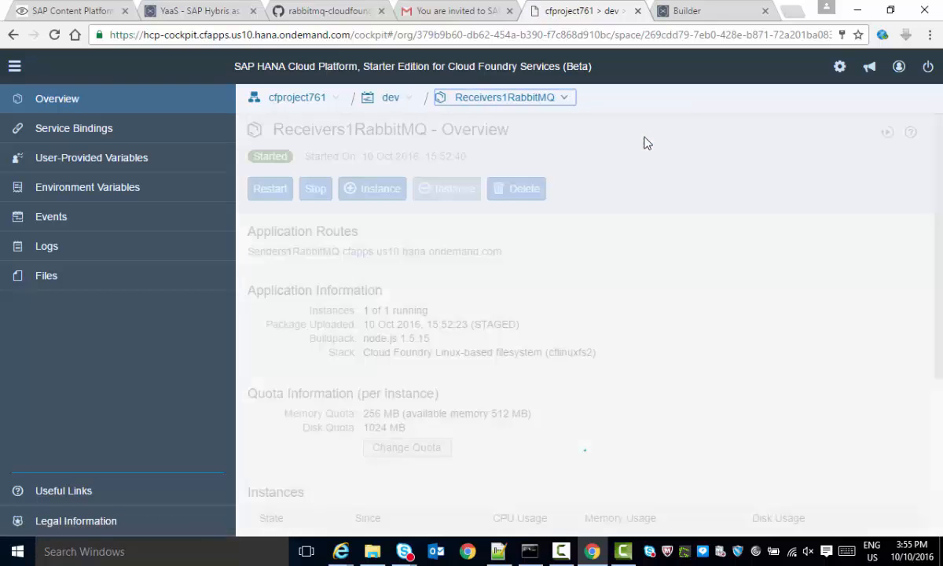
Step: Open the Receivers1RabbitMQ application route in a new tab to view received messages
scroll(939, 169, "down", 1)
scroll(938, 169, "down", 1)
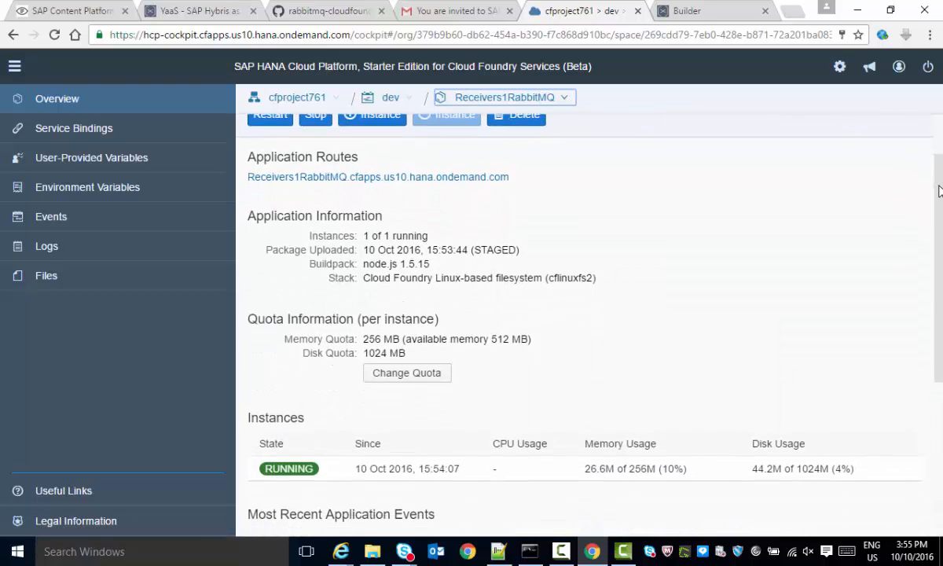
scroll(936, 235, "down", 1)
scroll(936, 286, "up", 3)
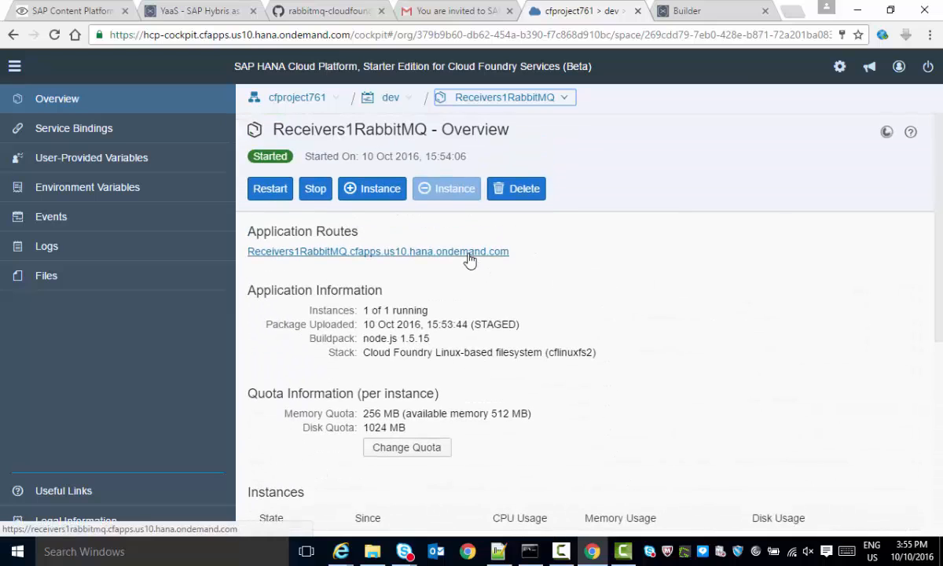
left_click(469, 252)
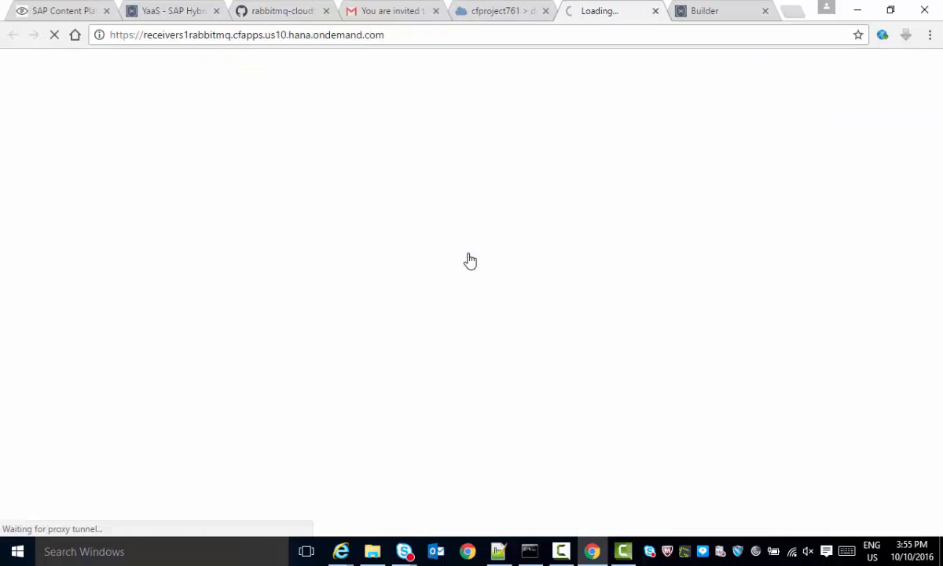